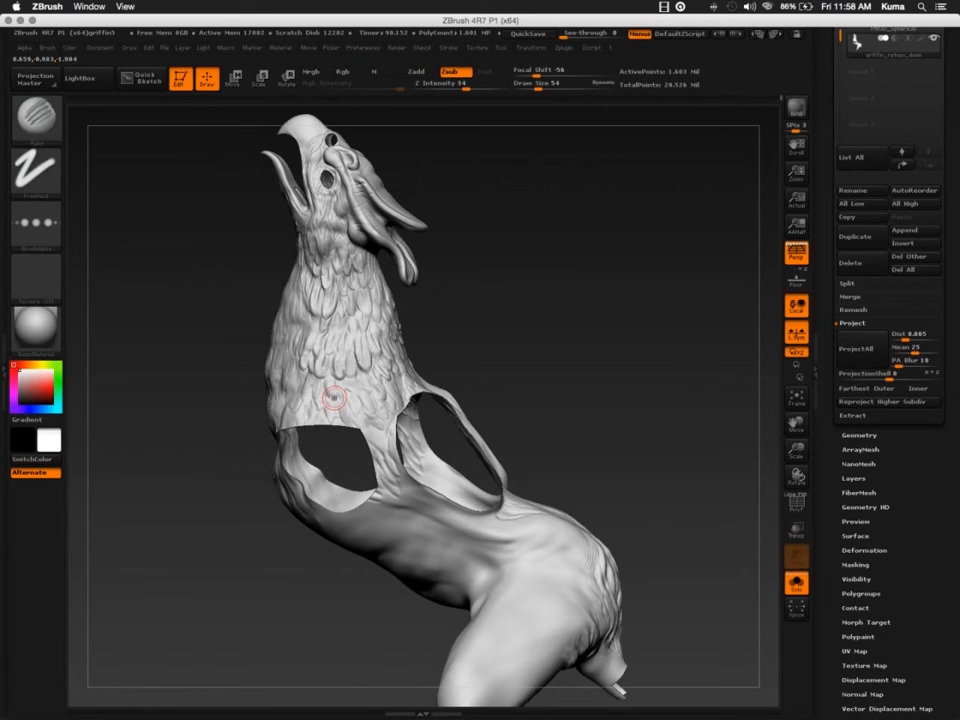
# Unhide the whole griffin mesh and delete its subdivision levels above level 6
pyautogui.hotkey('ctrl', 'shift')
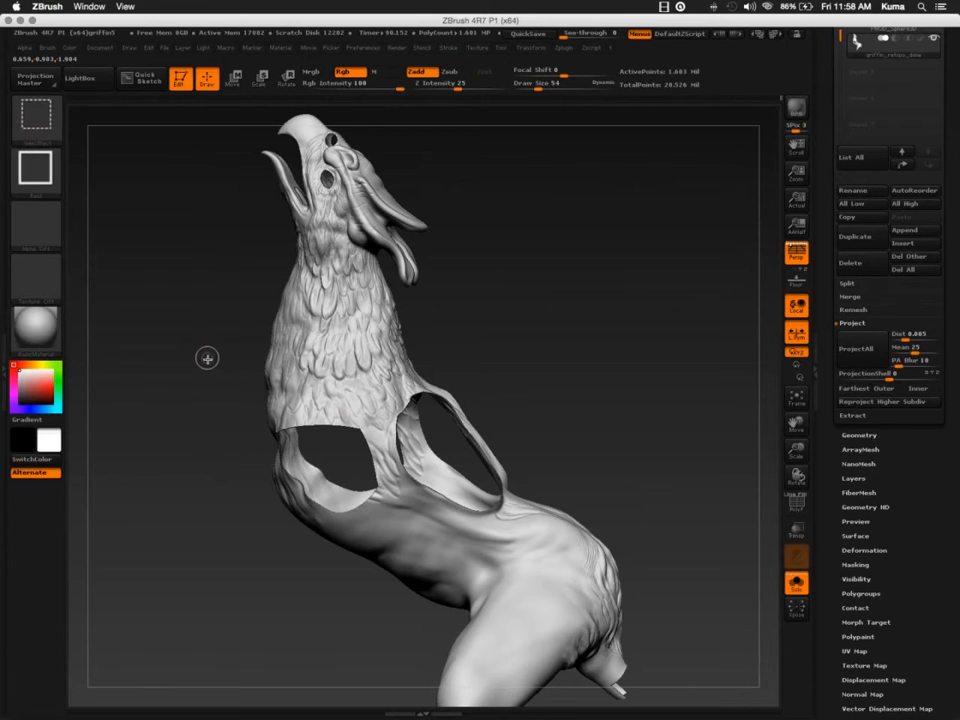
pyautogui.keyDown('ctrl'); pyautogui.keyDown('shift'); pyautogui.click(208, 361); pyautogui.keyUp('shift'); pyautogui.keyUp('ctrl')
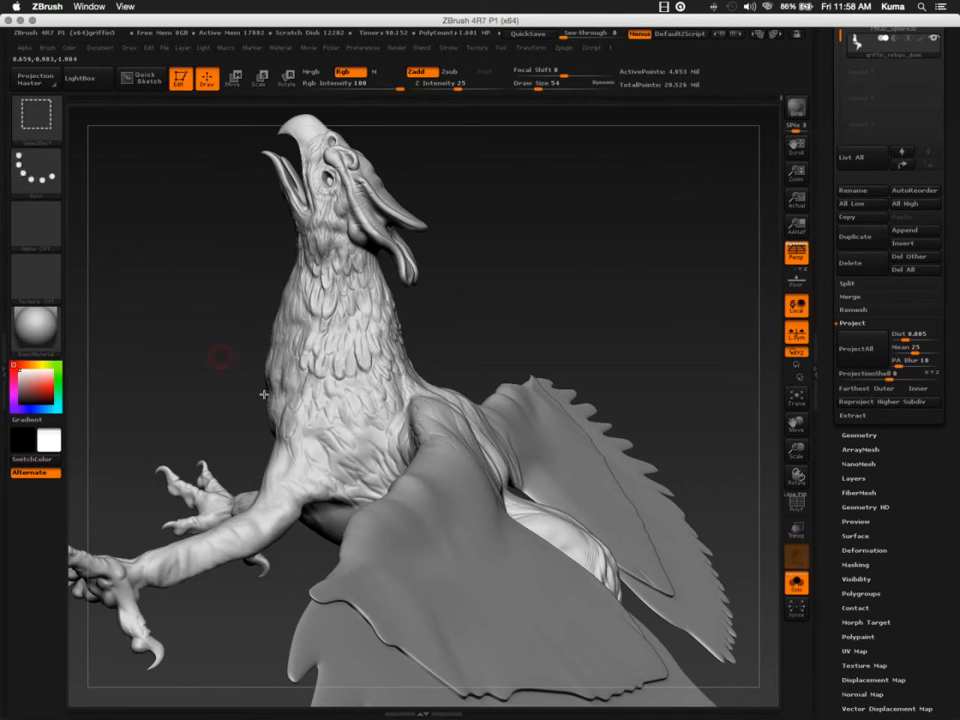
pyautogui.moveTo(358, 324)
pyautogui.mouseDown()
pyautogui.moveTo(500, 440)
pyautogui.moveTo(553, 469)
pyautogui.mouseUp()
pyautogui.click(847, 436)
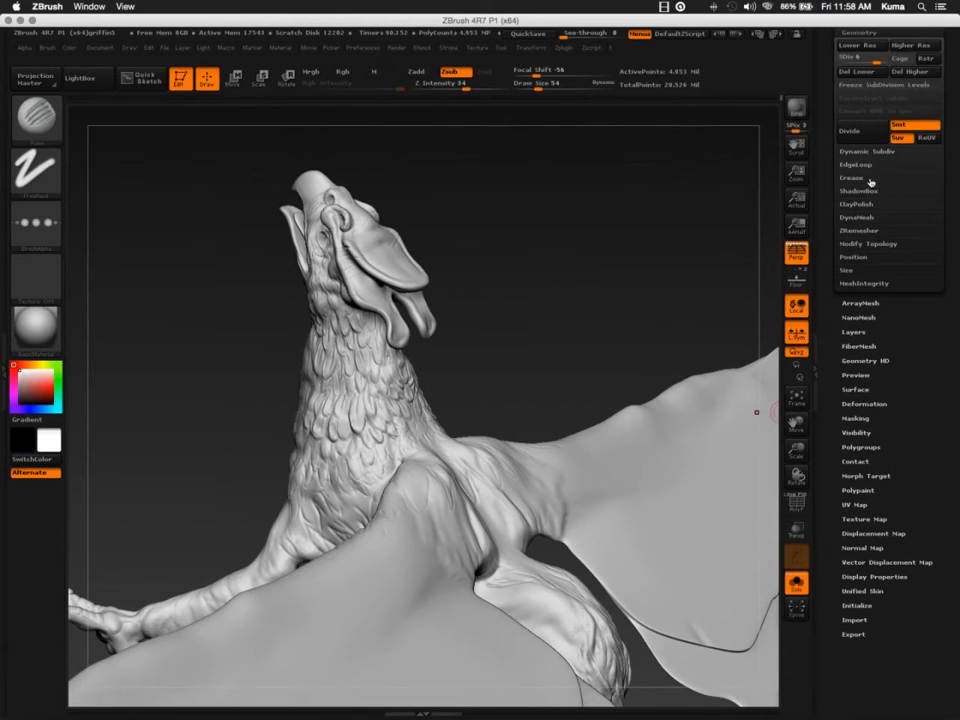
pyautogui.click(910, 71)
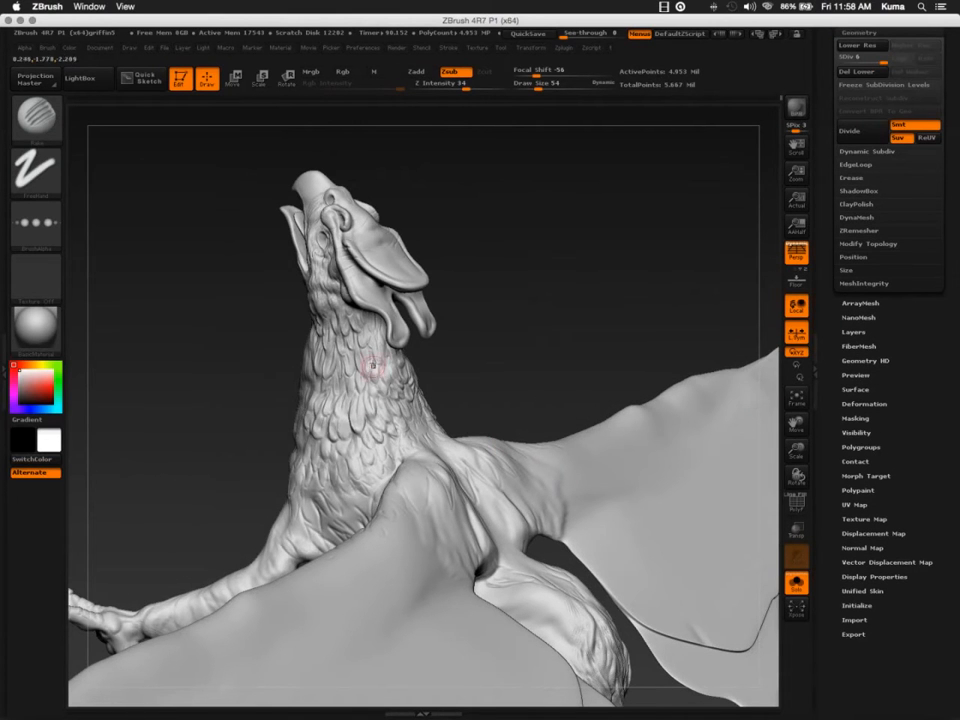
# Set the brush draw size to 251 and step the griffin down to subdivision level 3
pyautogui.moveTo(272, 274)
pyautogui.mouseDown()
pyautogui.moveTo(298, 443)
pyautogui.moveTo(266, 271)
pyautogui.mouseUp()
pyautogui.moveTo(287, 475)
pyautogui.mouseDown()
pyautogui.moveTo(355, 425)
pyautogui.moveTo(311, 443)
pyautogui.moveTo(353, 474)
pyautogui.moveTo(371, 473)
pyautogui.mouseUp()
pyautogui.press('s')
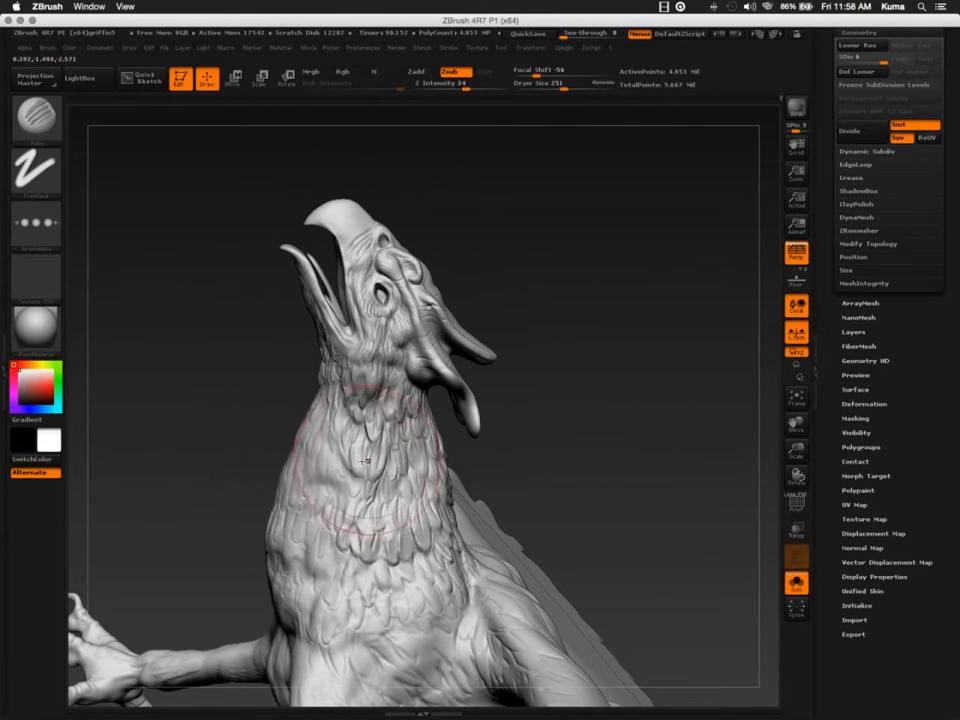
pyautogui.moveTo(369, 461); pyautogui.dragTo(336, 452, button='right')
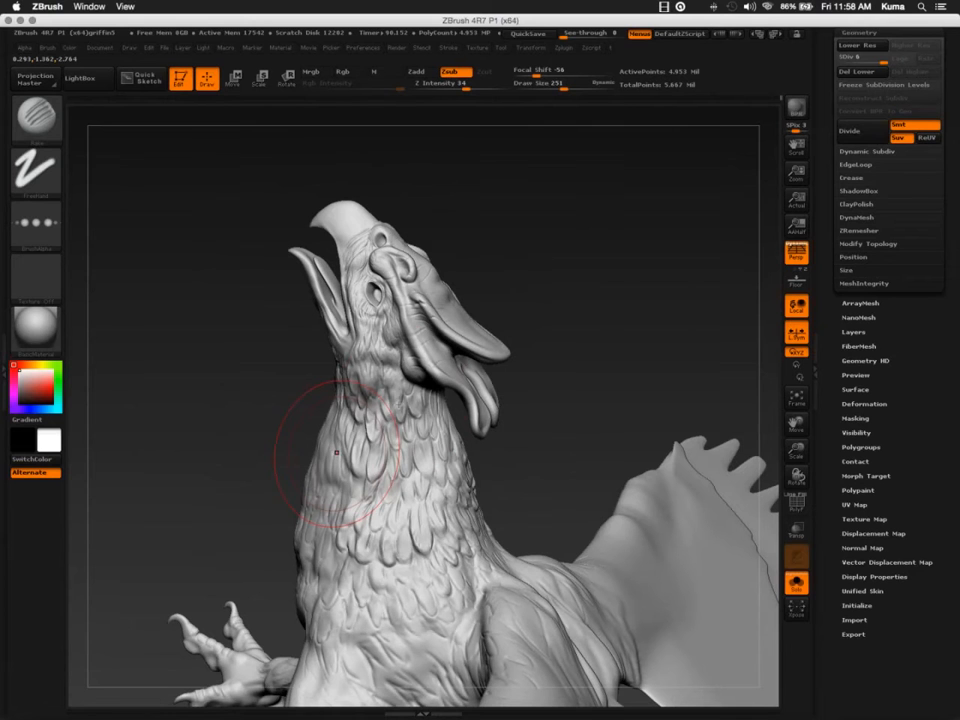
pyautogui.press('shift')
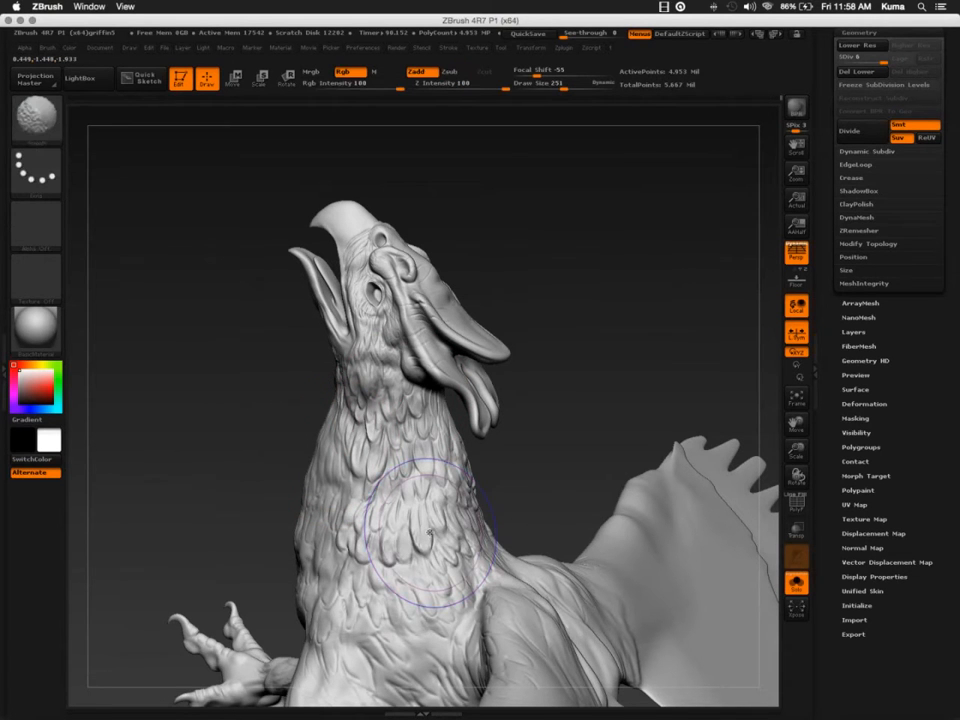
pyautogui.hotkey('shift', 'd')
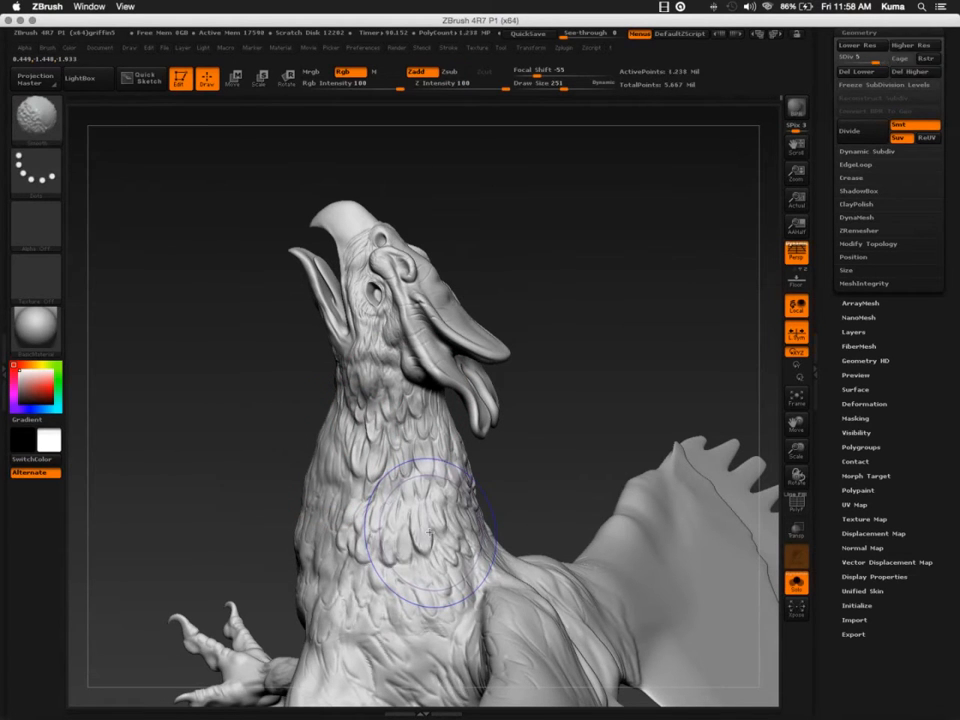
pyautogui.hotkey('shift', 'd')
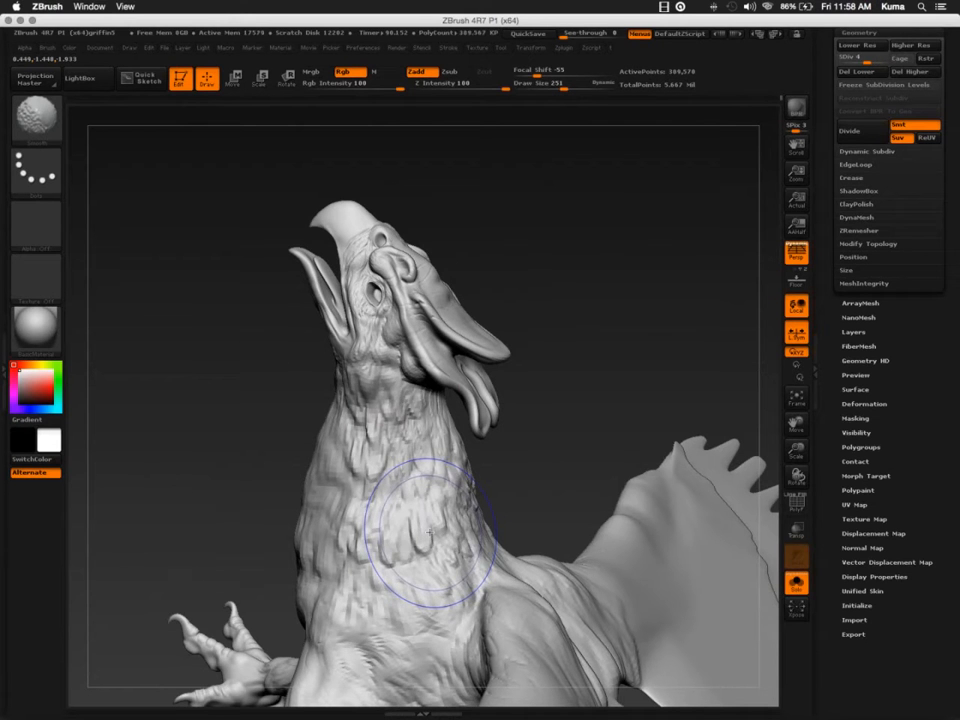
pyautogui.hotkey('shift', 'd')
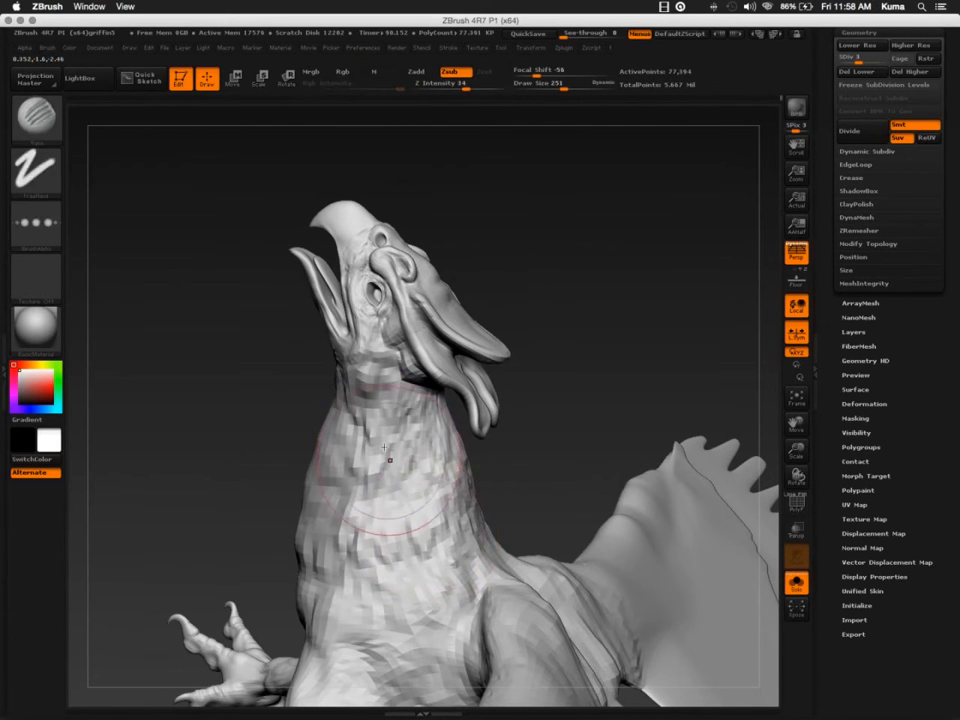
# Smooth away the feather detail across the griffin's neck on the low-resolution mesh
pyautogui.moveTo(580, 450); pyautogui.dragTo(445, 452)
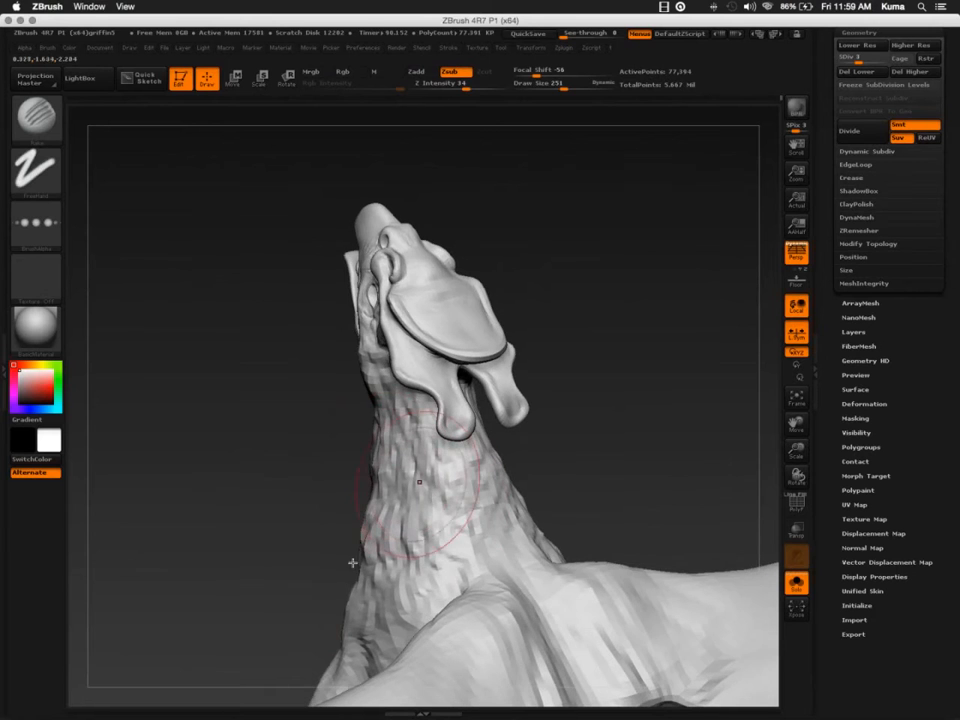
pyautogui.moveTo(305, 472); pyautogui.dragTo(418, 476)
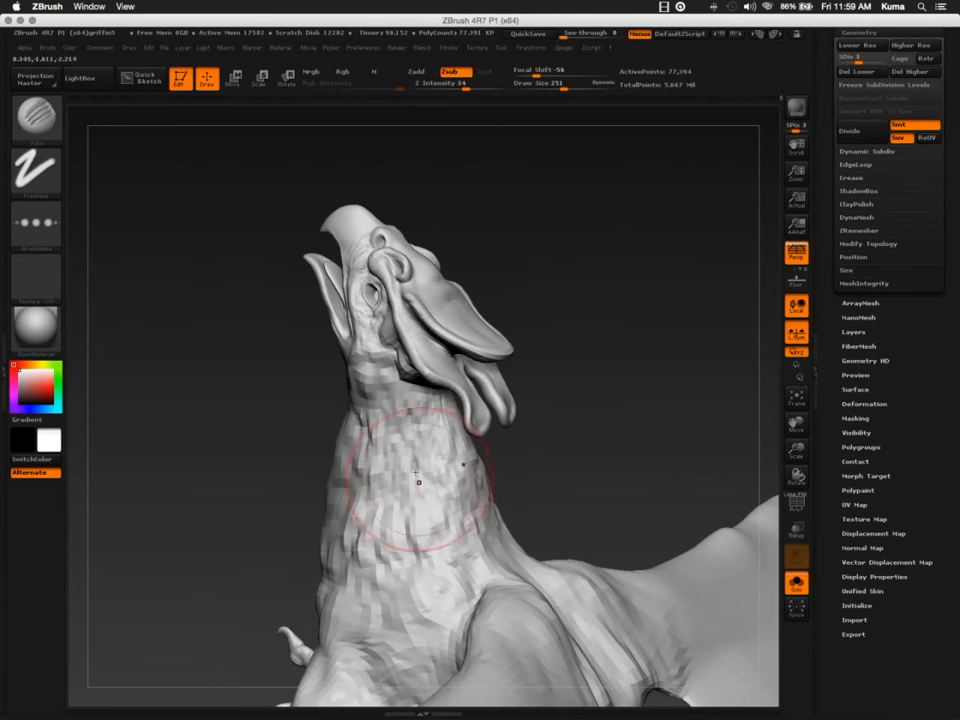
pyautogui.moveTo(425, 430)
pyautogui.keyDown('shift'); pyautogui.mouseDown()
pyautogui.moveTo(435, 448)
pyautogui.moveTo(434, 427)
pyautogui.moveTo(458, 485)
pyautogui.moveTo(400, 406)
pyautogui.moveTo(424, 574)
pyautogui.moveTo(343, 501)
pyautogui.mouseUp(); pyautogui.keyUp('shift')
pyautogui.moveTo(285, 504)
pyautogui.mouseDown()
pyautogui.moveTo(352, 508)
pyautogui.moveTo(346, 446)
pyautogui.moveTo(322, 550)
pyautogui.moveTo(326, 592)
pyautogui.moveTo(414, 549)
pyautogui.moveTo(448, 574)
pyautogui.moveTo(424, 602)
pyautogui.moveTo(406, 452)
pyautogui.mouseUp()
pyautogui.moveTo(406, 452)
pyautogui.mouseDown(button='right')
pyautogui.moveTo(444, 454)
pyautogui.moveTo(373, 433)
pyautogui.moveTo(388, 401)
pyautogui.moveTo(440, 398)
pyautogui.mouseUp(button='right')
# Reduce the draw size to 97 and smooth the throat below the jaw and the front of the neck
pyautogui.press('s')
pyautogui.moveTo(292, 361); pyautogui.dragTo(286, 366)
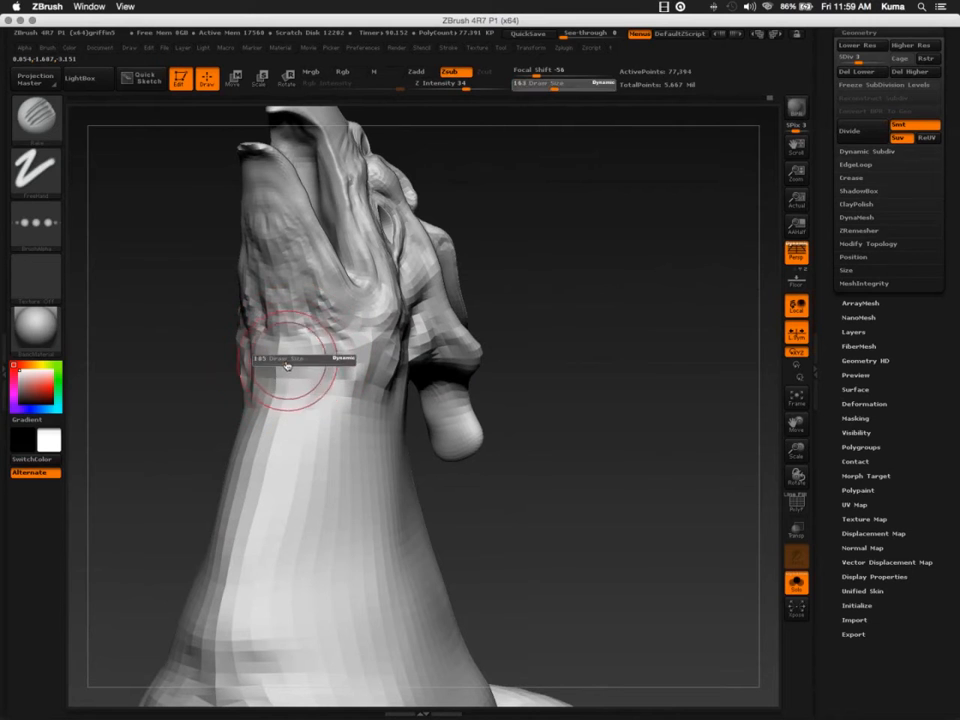
pyautogui.moveTo(280, 294)
pyautogui.keyDown('shift'); pyautogui.mouseDown()
pyautogui.moveTo(286, 262)
pyautogui.moveTo(324, 354)
pyautogui.moveTo(284, 370)
pyautogui.moveTo(287, 467)
pyautogui.moveTo(350, 420)
pyautogui.mouseUp(); pyautogui.keyUp('shift')
pyautogui.moveTo(337, 464)
pyautogui.mouseDown(button='right')
pyautogui.moveTo(296, 452)
pyautogui.moveTo(329, 357)
pyautogui.mouseUp(button='right')
pyautogui.moveTo(330, 335)
pyautogui.keyDown('shift'); pyautogui.mouseDown()
pyautogui.moveTo(314, 352)
pyautogui.moveTo(289, 602)
pyautogui.mouseUp(); pyautogui.keyUp('shift')
pyautogui.moveTo(402, 284)
pyautogui.keyDown('shift'); pyautogui.mouseDown()
pyautogui.moveTo(416, 272)
pyautogui.moveTo(452, 321)
pyautogui.mouseUp(); pyautogui.keyUp('shift')
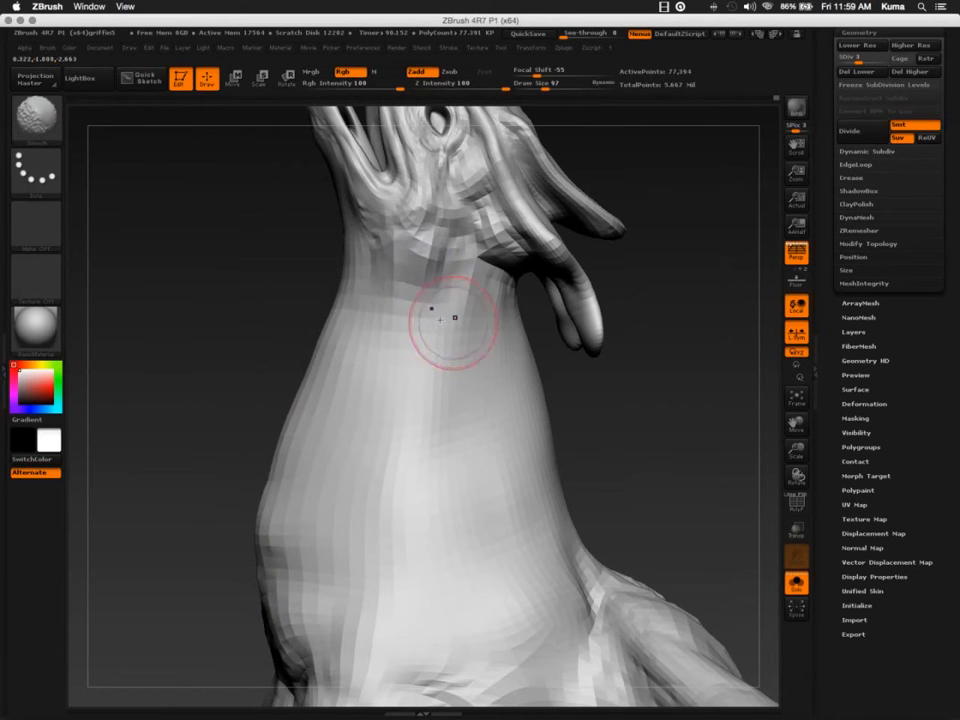
# Smooth the side and back of the neck below the head's hanging flaps down to the shoulders
pyautogui.moveTo(452, 321); pyautogui.dragTo(489, 304, button='right')
pyautogui.keyDown('shift'); pyautogui.moveTo(489, 304); pyautogui.dragTo(556, 345); pyautogui.keyUp('shift')
pyautogui.moveTo(542, 444); pyautogui.dragTo(589, 514, button='right')
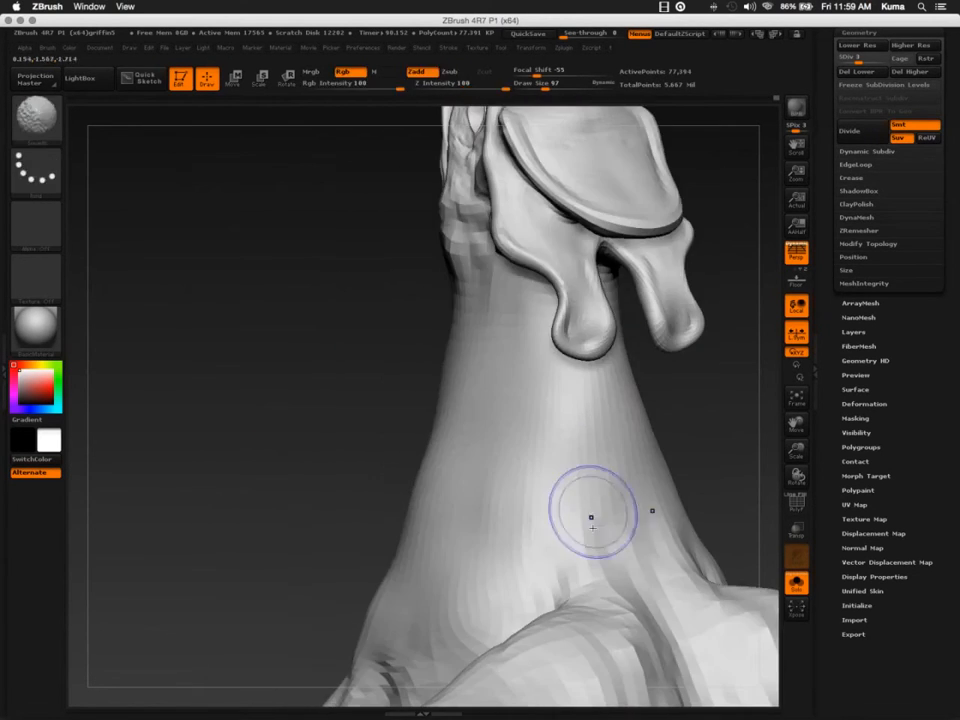
pyautogui.moveTo(488, 523)
pyautogui.mouseDown(button='right')
pyautogui.moveTo(499, 512)
pyautogui.moveTo(396, 435)
pyautogui.mouseUp(button='right')
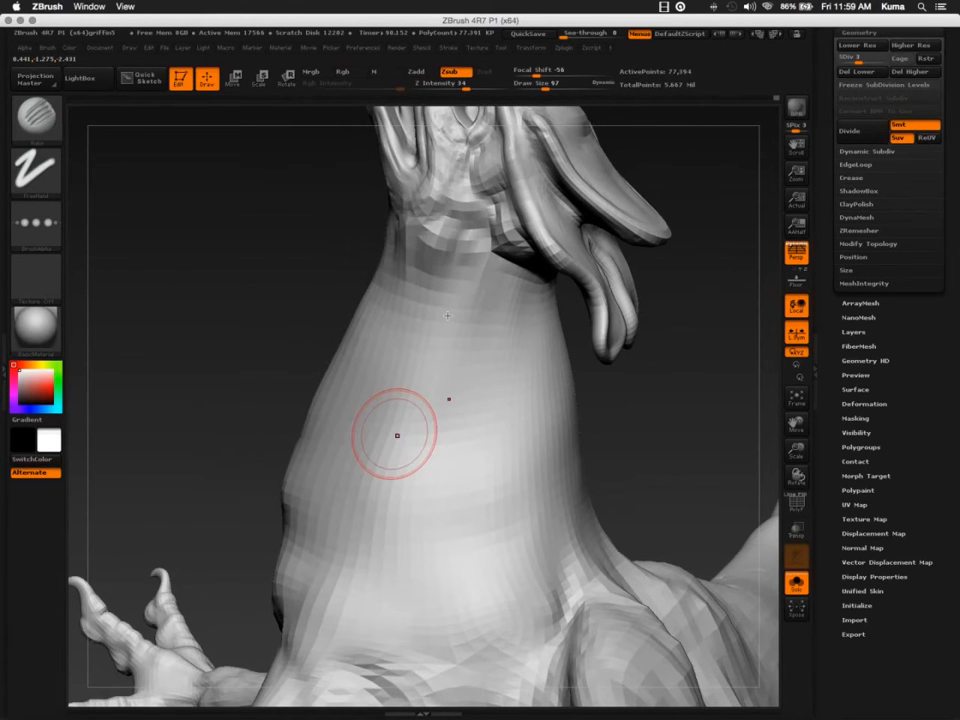
pyautogui.moveTo(491, 454)
pyautogui.mouseDown(button='right')
pyautogui.moveTo(476, 437)
pyautogui.moveTo(509, 441)
pyautogui.mouseUp(button='right')
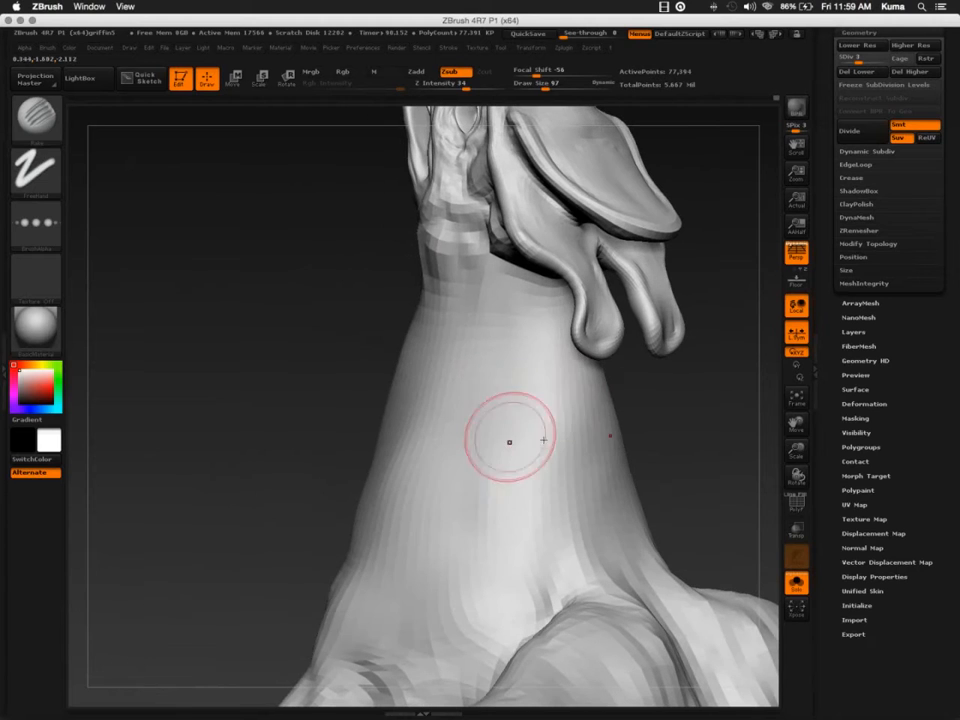
pyautogui.moveTo(543, 440)
pyautogui.mouseDown()
pyautogui.moveTo(555, 392)
pyautogui.moveTo(565, 437)
pyautogui.moveTo(604, 498)
pyautogui.mouseUp()
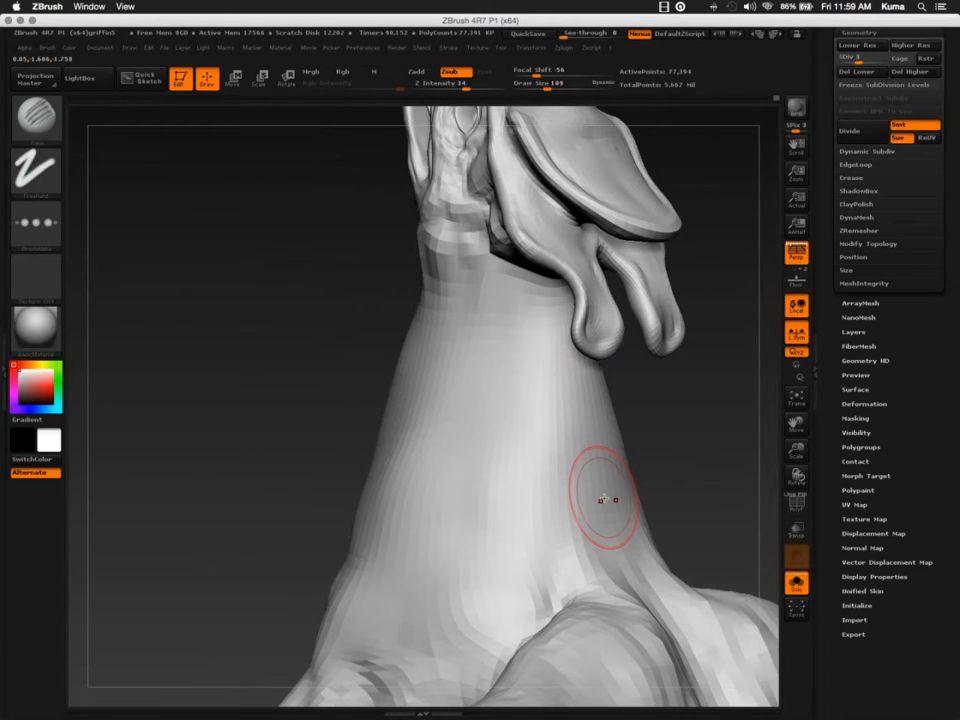
pyautogui.moveTo(453, 480); pyautogui.dragTo(570, 495, button='right')
# Compare the griffin's neck at subdivision levels 6 and 3, finishing on level 3
pyautogui.hotkey('ctrl', 'd')
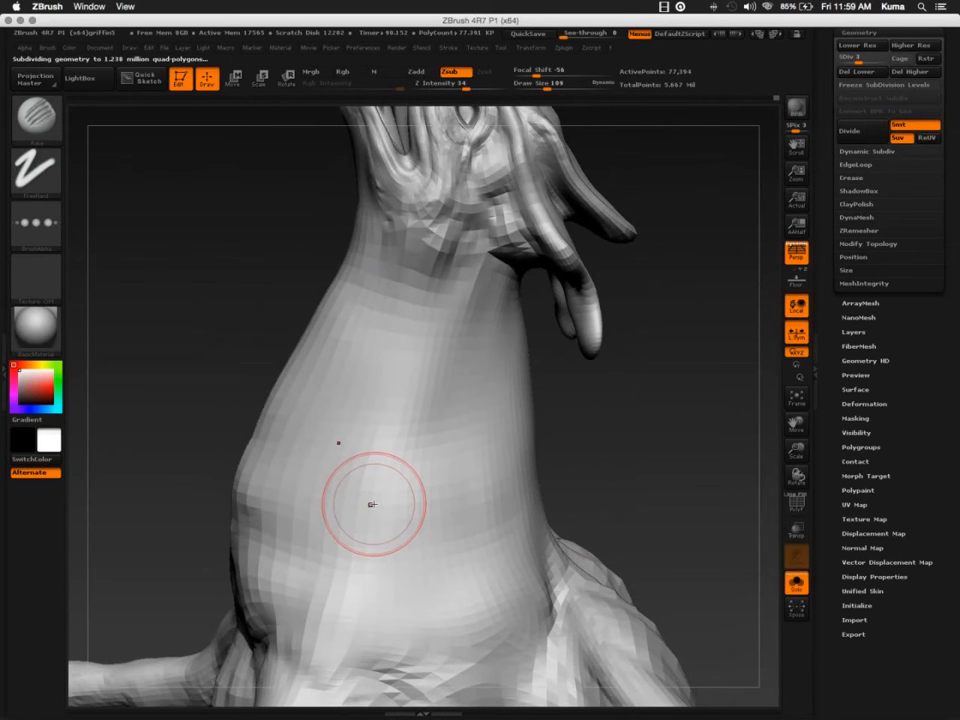
pyautogui.press('d')
pyautogui.press('d')
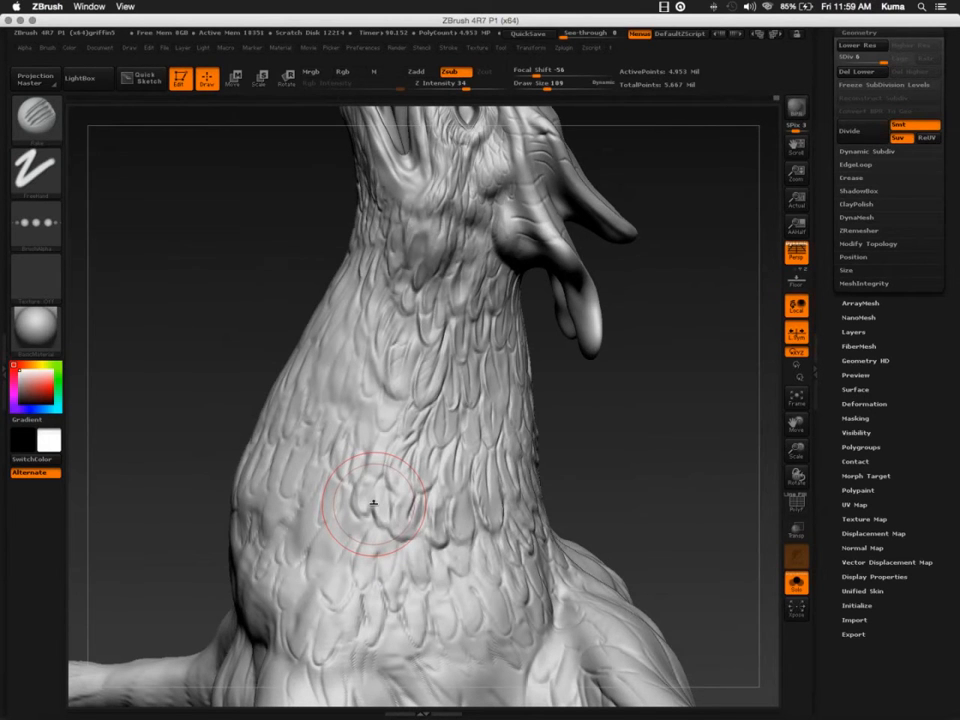
pyautogui.press('shift')
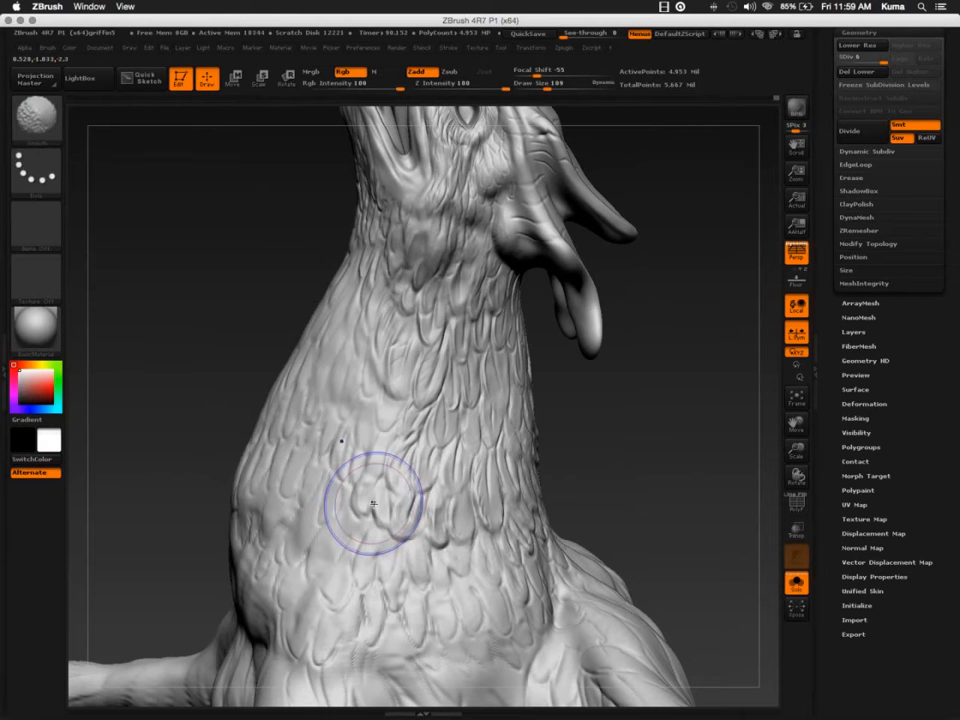
pyautogui.hotkey('shift', 'd')
pyautogui.hotkey('shift', 'd')
pyautogui.hotkey('shift', 'd')
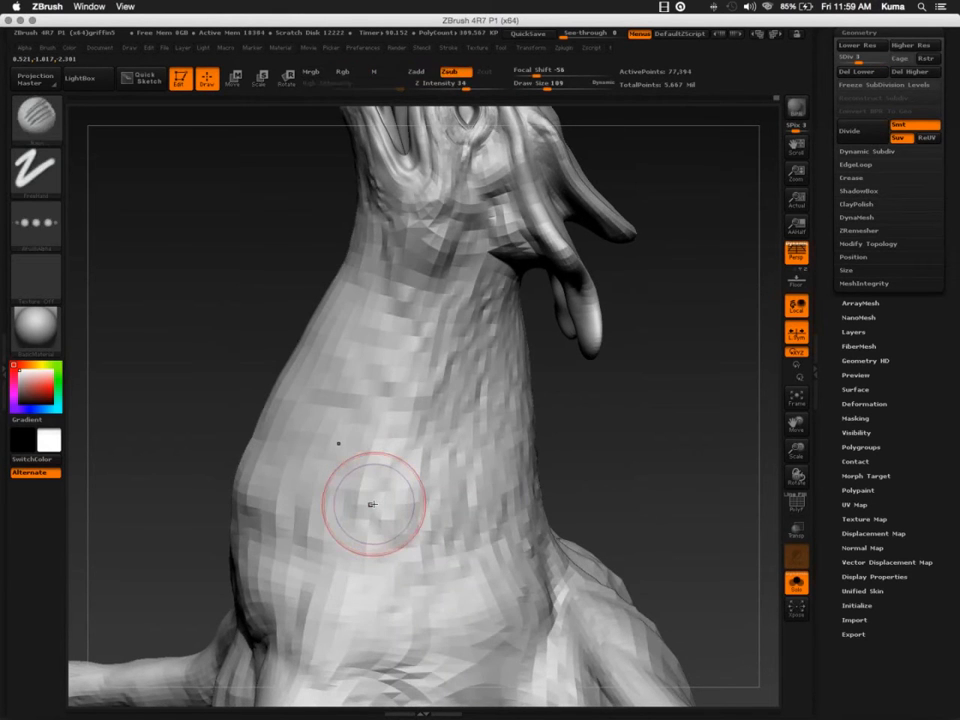
pyautogui.press('d')
pyautogui.press('d')
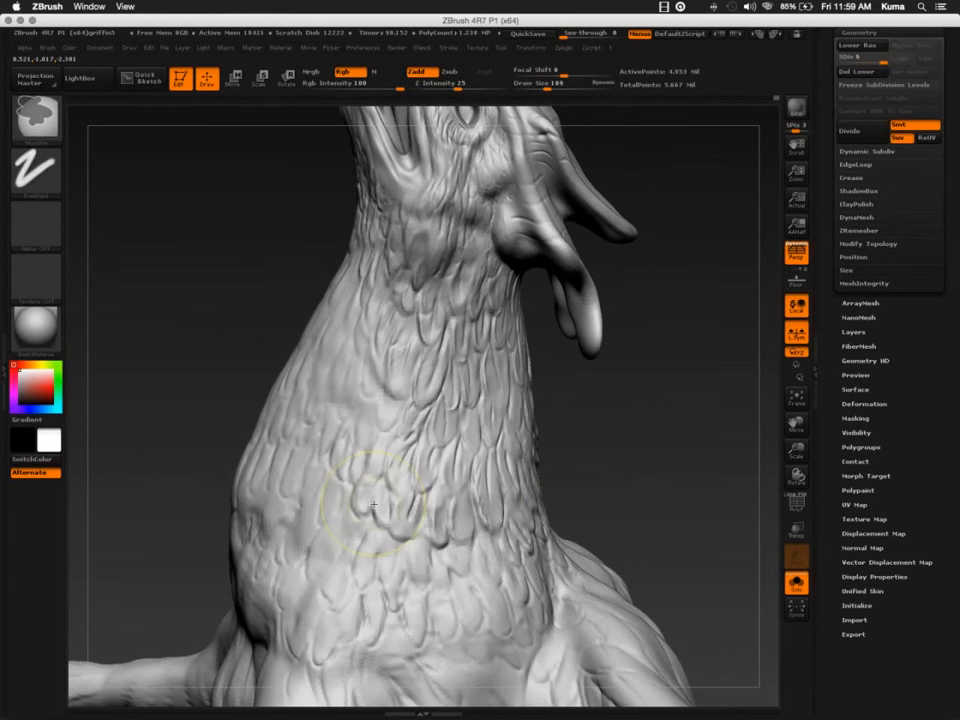
pyautogui.hotkey('shift', 'd')
pyautogui.hotkey('shift', 'd')
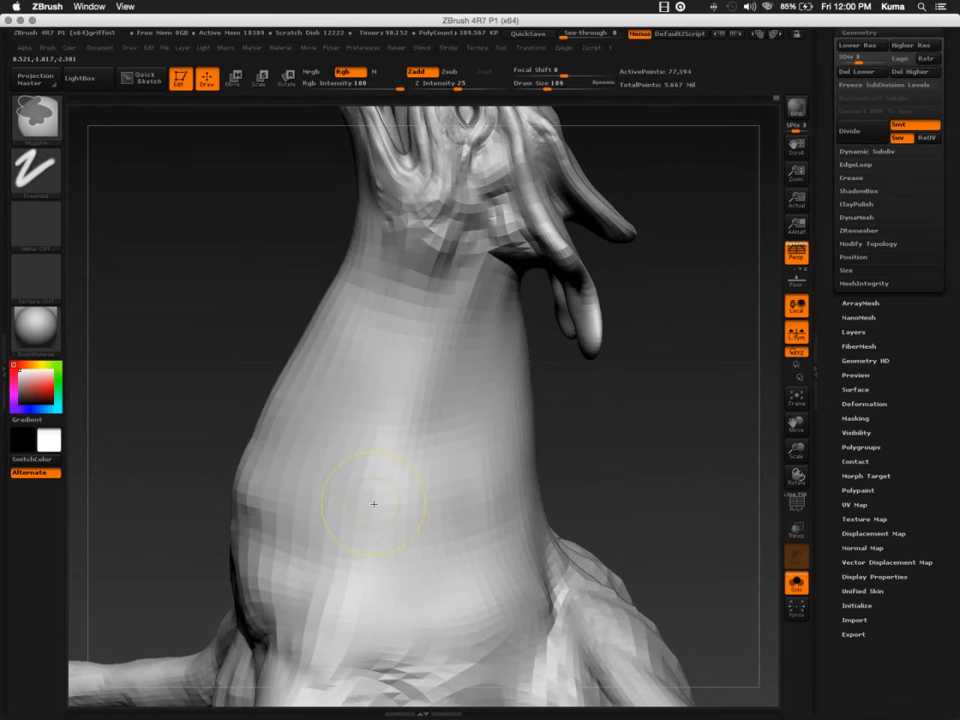
pyautogui.moveTo(392, 411)
pyautogui.mouseDown(button='right')
pyautogui.moveTo(351, 379)
pyautogui.moveTo(296, 376)
pyautogui.mouseUp(button='right')
pyautogui.moveTo(453, 320)
pyautogui.keyDown('alt'); pyautogui.mouseDown(button='right')
pyautogui.moveTo(440, 465)
pyautogui.moveTo(452, 516)
pyautogui.moveTo(440, 430)
pyautogui.moveTo(427, 409)
pyautogui.moveTo(470, 430)
pyautogui.moveTo(403, 454)
pyautogui.moveTo(389, 416)
pyautogui.moveTo(367, 471)
pyautogui.mouseUp(button='right'); pyautogui.keyUp('alt')
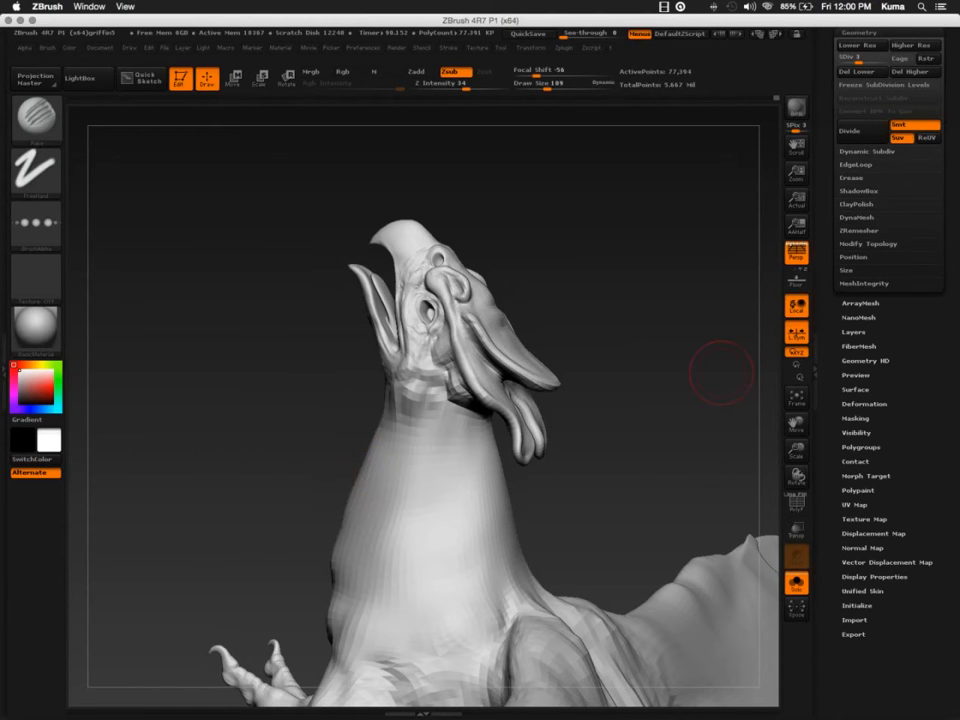
pyautogui.press('super+Tab')
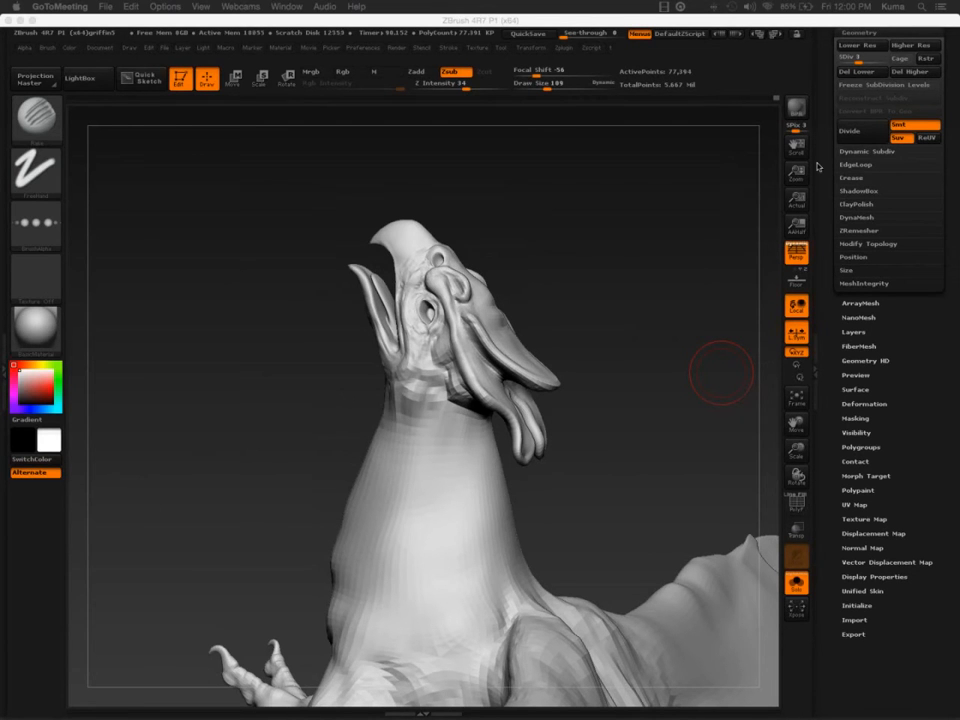
pyautogui.click(848, 38)
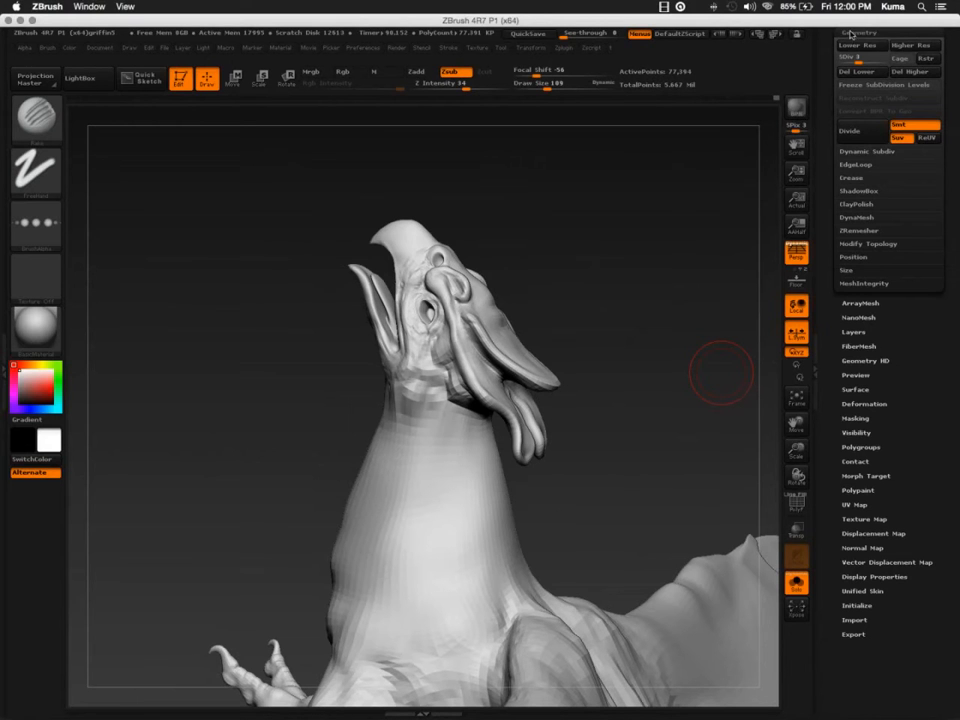
# Preview FiberMesh fibers on the griffin and lower MaxFibers to about 7
pyautogui.click(850, 34)
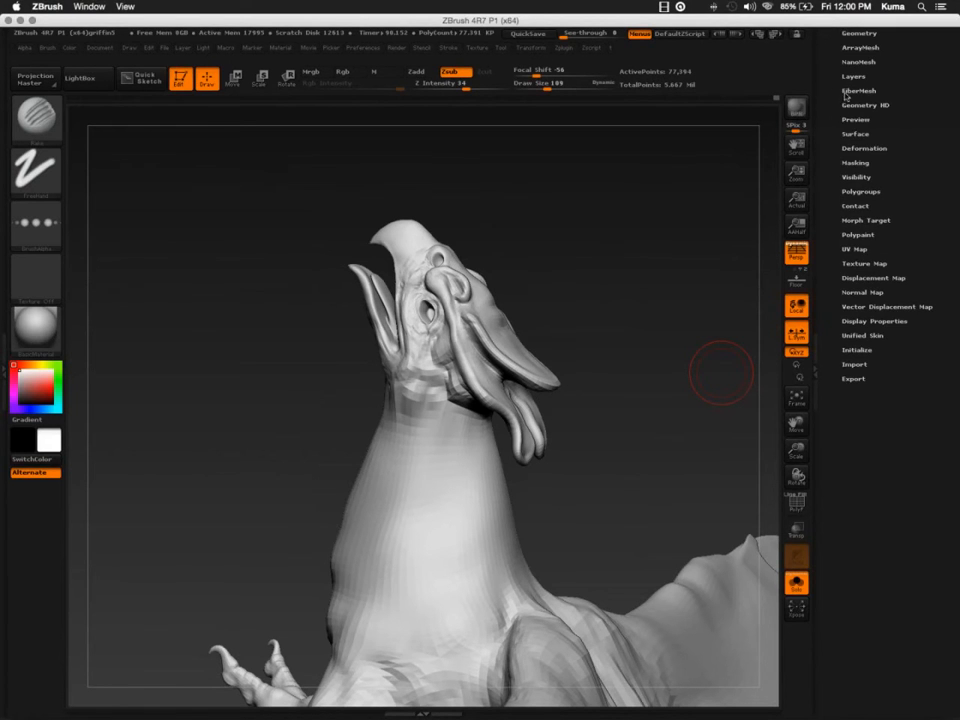
pyautogui.click(852, 91)
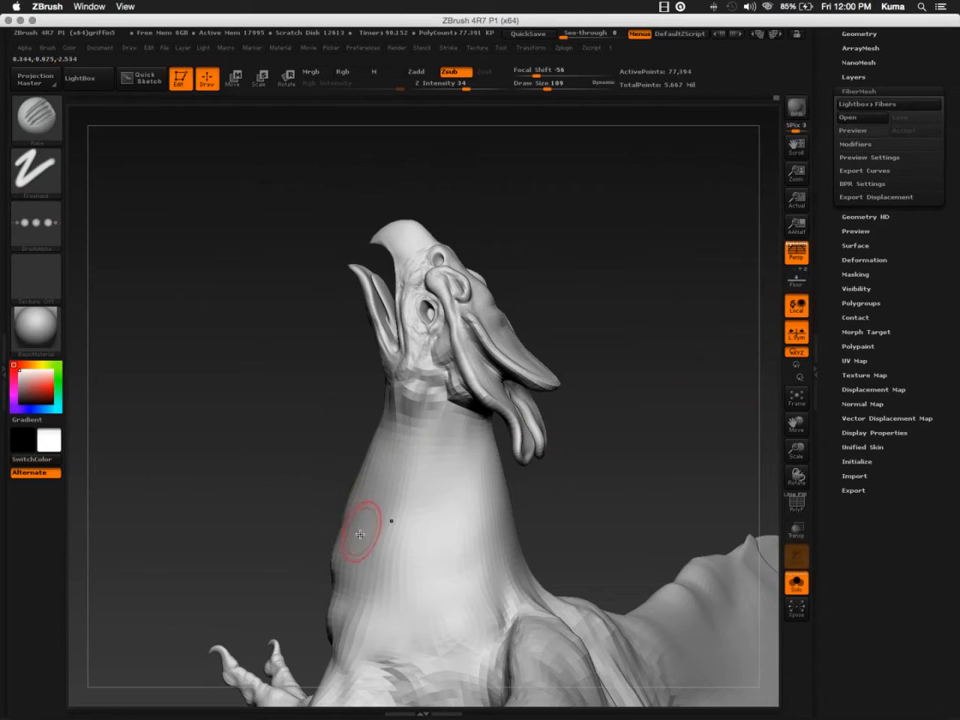
pyautogui.moveTo(303, 518)
pyautogui.mouseDown()
pyautogui.moveTo(328, 512)
pyautogui.moveTo(328, 577)
pyautogui.mouseUp()
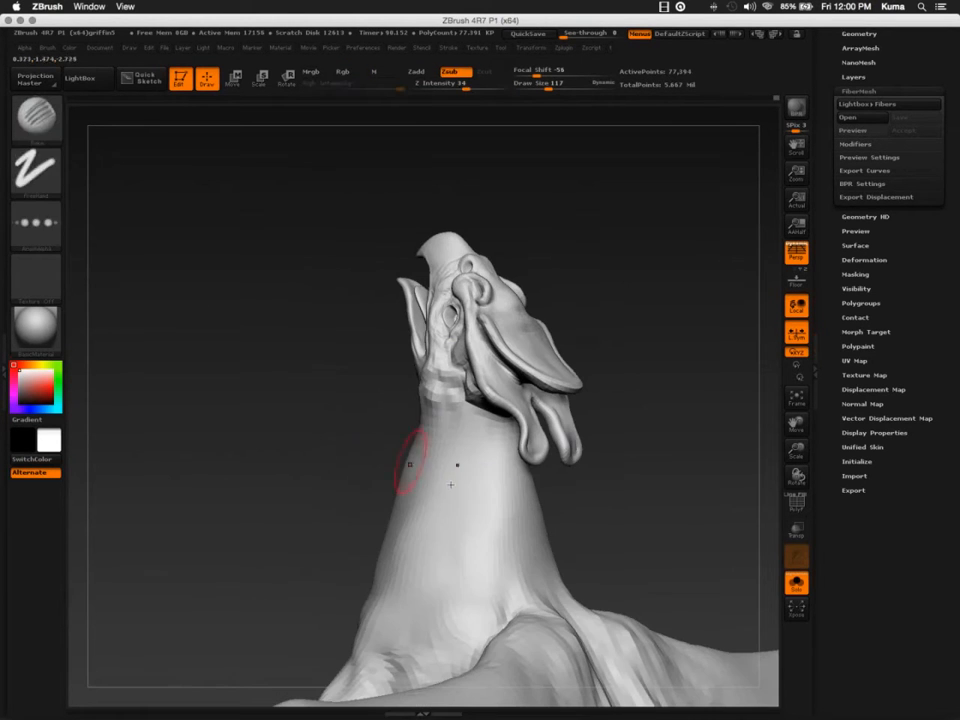
pyautogui.press('shift')
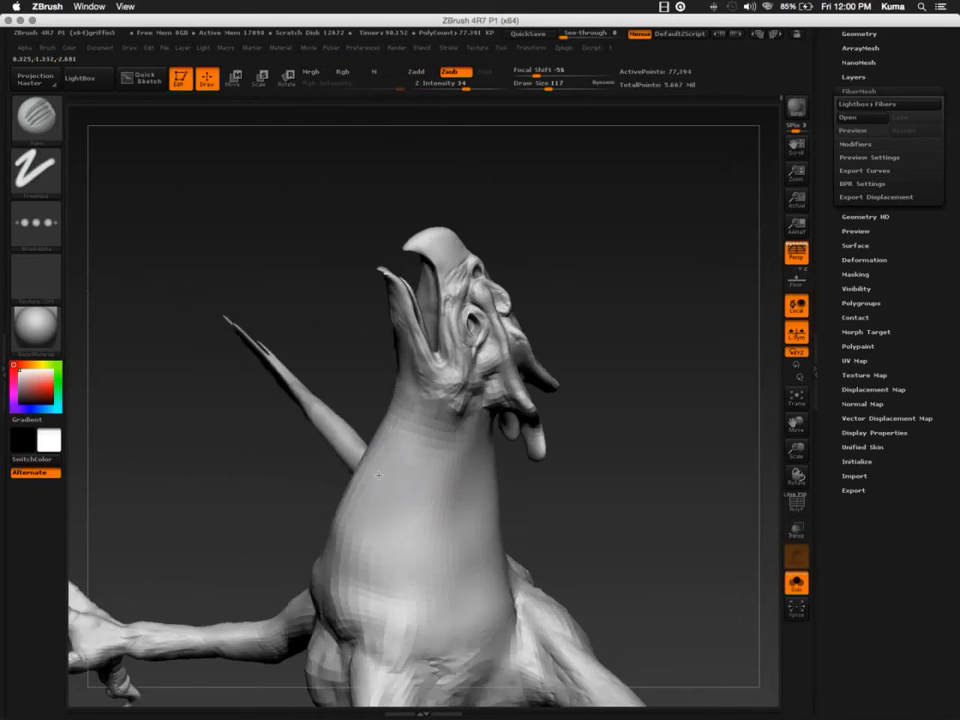
pyautogui.moveTo(378, 475)
pyautogui.mouseDown(button='right')
pyautogui.moveTo(413, 486)
pyautogui.moveTo(435, 446)
pyautogui.moveTo(423, 521)
pyautogui.mouseUp(button='right')
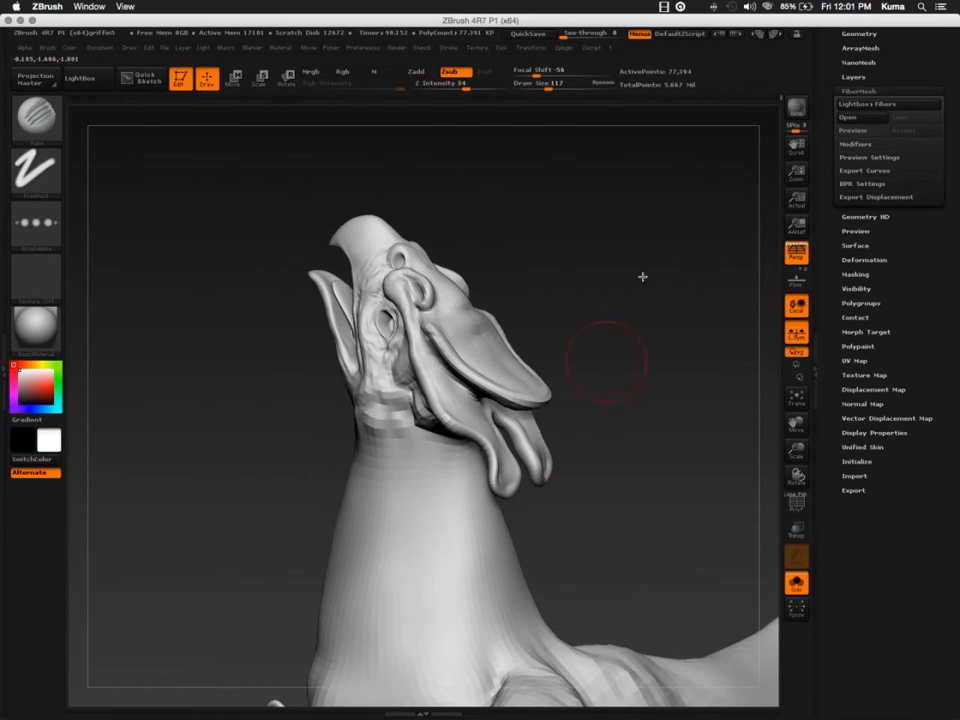
pyautogui.click(852, 130)
pyautogui.keyDown('ctrl'); pyautogui.moveTo(392, 484); pyautogui.dragTo(351, 413, button='right'); pyautogui.keyUp('ctrl')
pyautogui.keyDown('alt'); pyautogui.moveTo(360, 612); pyautogui.dragTo(388, 469, button='right'); pyautogui.keyUp('alt')
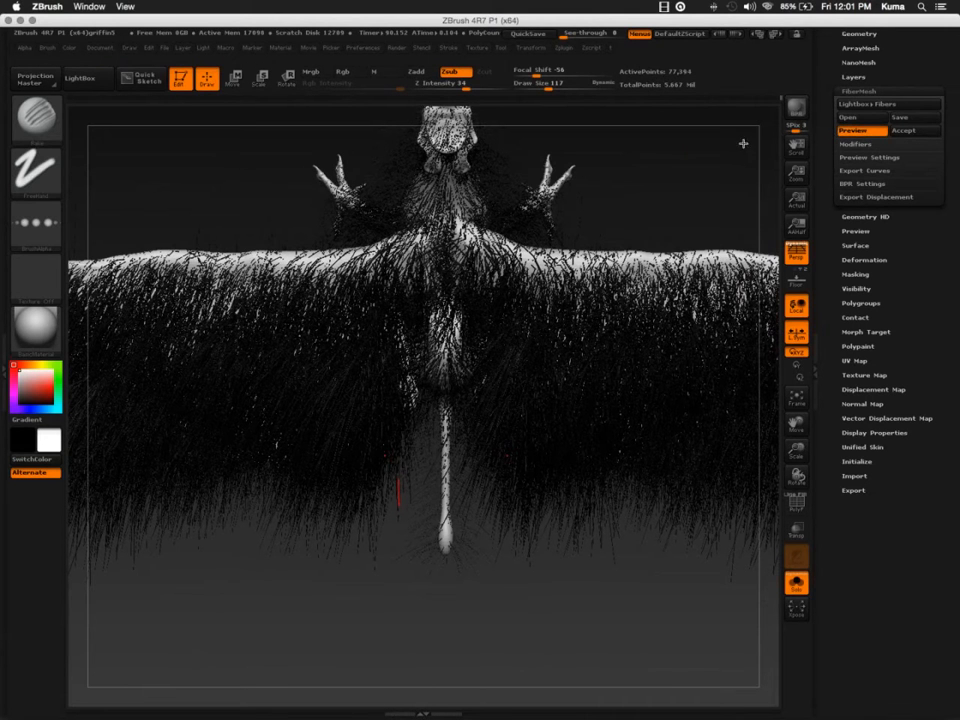
pyautogui.click(852, 146)
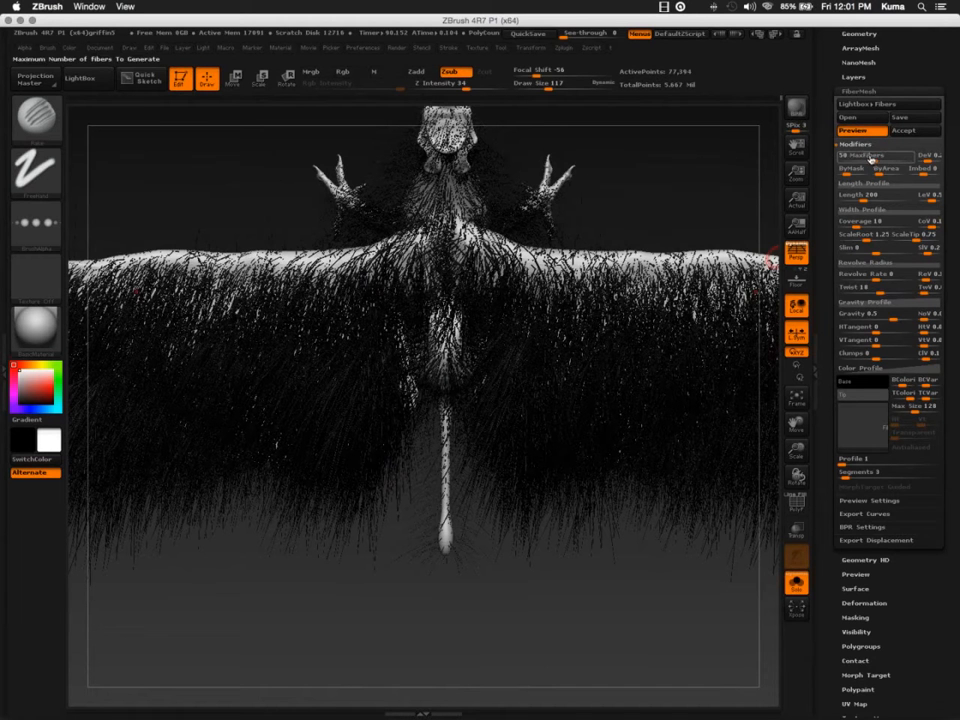
pyautogui.moveTo(873, 162); pyautogui.dragTo(863, 158)
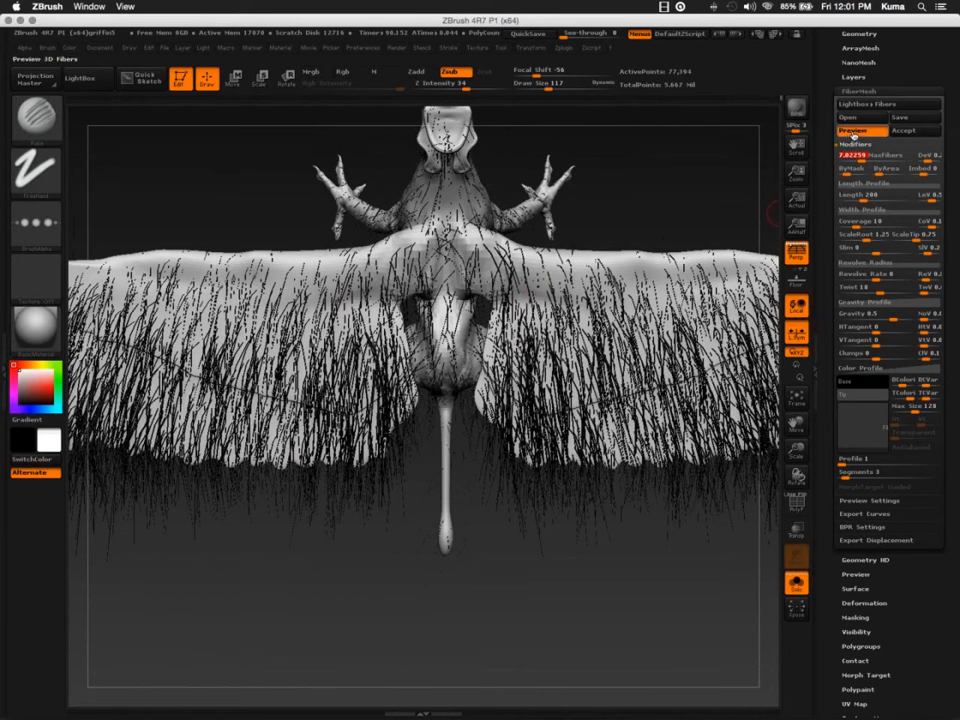
# Mask the griffin's whole neck from below the head and its hanging flaps down to the shoulders
pyautogui.moveTo(500, 280)
pyautogui.keyDown('ctrl'); pyautogui.mouseDown(button='right')
pyautogui.moveTo(450, 400)
pyautogui.moveTo(418, 446)
pyautogui.moveTo(481, 484)
pyautogui.moveTo(454, 369)
pyautogui.moveTo(469, 317)
pyautogui.mouseUp(button='right'); pyautogui.keyUp('ctrl')
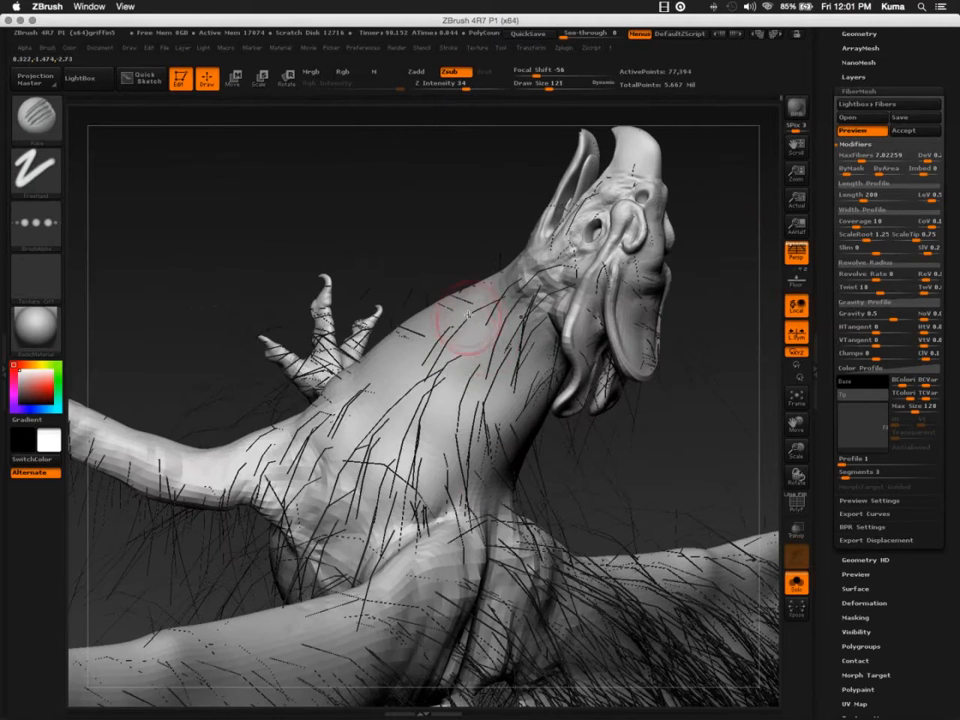
pyautogui.moveTo(457, 355)
pyautogui.keyDown('ctrl'); pyautogui.mouseDown()
pyautogui.moveTo(440, 396)
pyautogui.moveTo(386, 414)
pyautogui.moveTo(471, 405)
pyautogui.moveTo(498, 373)
pyautogui.moveTo(457, 320)
pyautogui.moveTo(424, 362)
pyautogui.mouseUp(); pyautogui.keyUp('ctrl')
pyautogui.moveTo(424, 362); pyautogui.dragTo(384, 318, button='right')
pyautogui.moveTo(408, 345)
pyautogui.keyDown('ctrl'); pyautogui.mouseDown()
pyautogui.moveTo(373, 388)
pyautogui.moveTo(315, 314)
pyautogui.moveTo(360, 425)
pyautogui.mouseUp(); pyautogui.keyUp('ctrl')
pyautogui.moveTo(386, 281)
pyautogui.keyDown('ctrl'); pyautogui.mouseDown()
pyautogui.moveTo(473, 308)
pyautogui.moveTo(511, 254)
pyautogui.mouseUp(); pyautogui.keyUp('ctrl')
pyautogui.moveTo(515, 205)
pyautogui.mouseDown()
pyautogui.moveTo(508, 262)
pyautogui.moveTo(525, 270)
pyautogui.moveTo(515, 292)
pyautogui.mouseUp()
pyautogui.moveTo(488, 358)
pyautogui.mouseDown()
pyautogui.moveTo(418, 161)
pyautogui.moveTo(506, 343)
pyautogui.mouseUp()
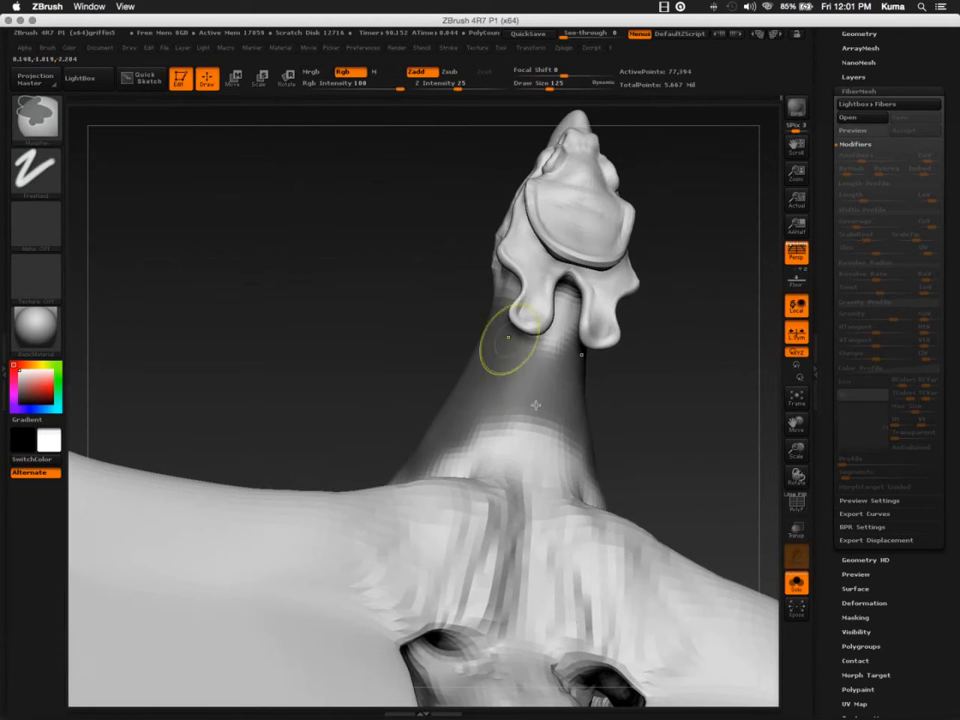
pyautogui.keyDown('ctrl'); pyautogui.moveTo(478, 438); pyautogui.dragTo(507, 443); pyautogui.keyUp('ctrl')
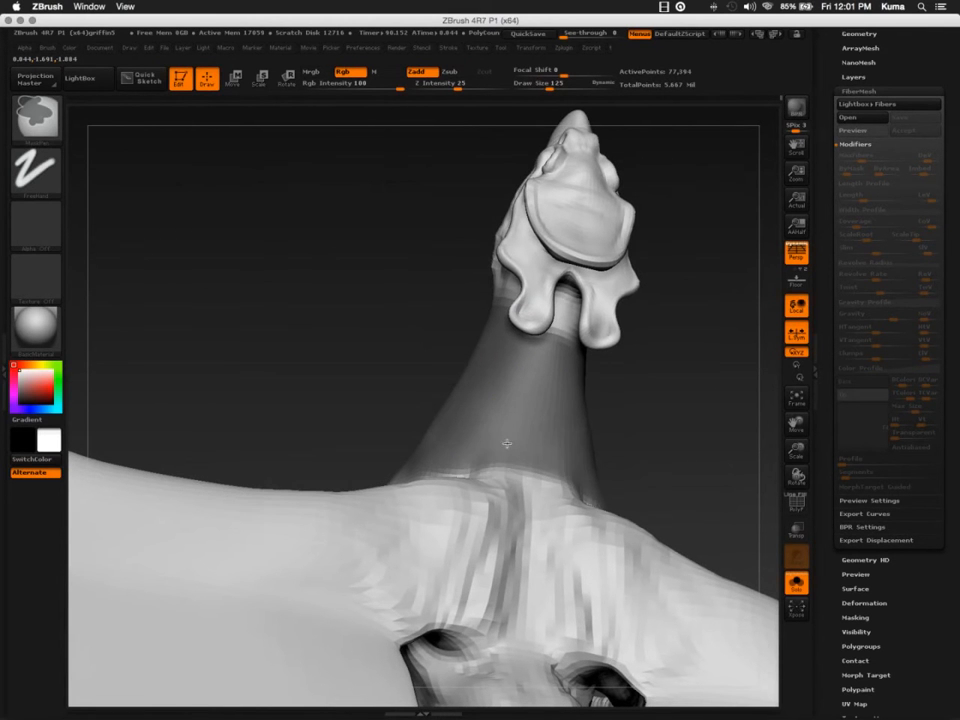
# Preview FiberMesh fibers on the masked neck area
pyautogui.moveTo(482, 383)
pyautogui.mouseDown(button='right')
pyautogui.moveTo(448, 405)
pyautogui.moveTo(439, 361)
pyautogui.moveTo(643, 414)
pyautogui.mouseUp(button='right')
pyautogui.click(849, 130)
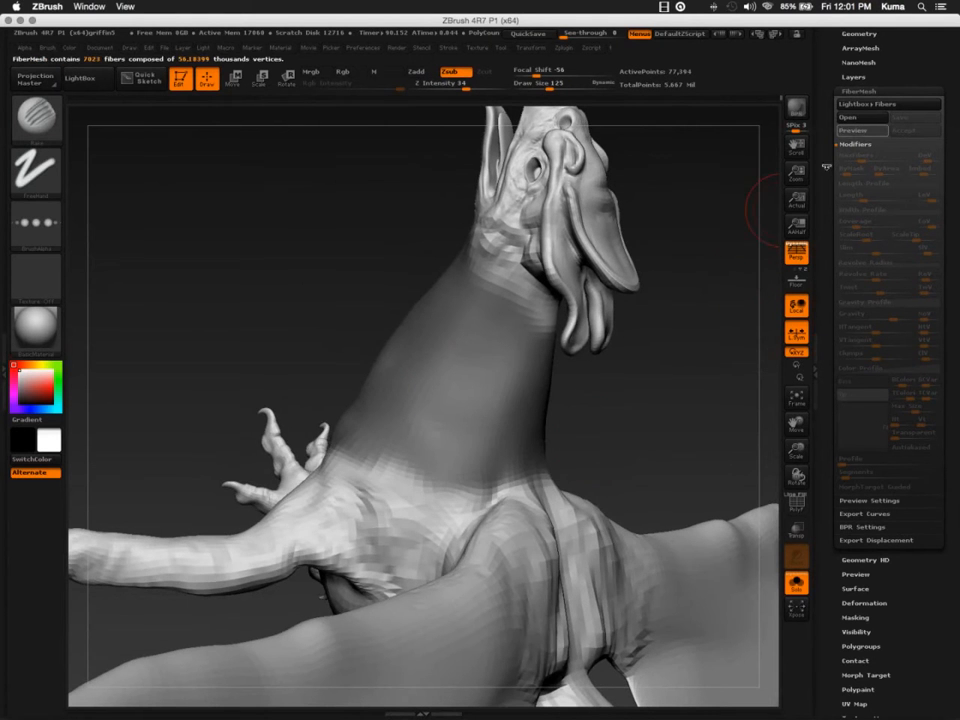
pyautogui.moveTo(435, 396)
pyautogui.mouseDown(button='right')
pyautogui.moveTo(405, 369)
pyautogui.moveTo(425, 408)
pyautogui.mouseUp(button='right')
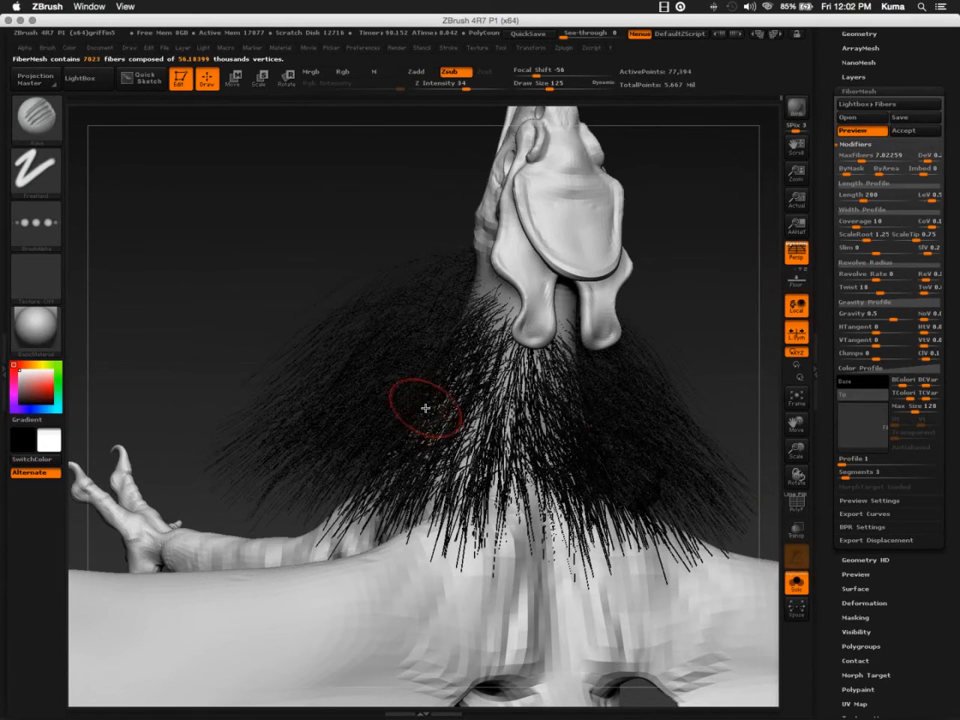
pyautogui.moveTo(382, 320); pyautogui.dragTo(161, 179, button='right')
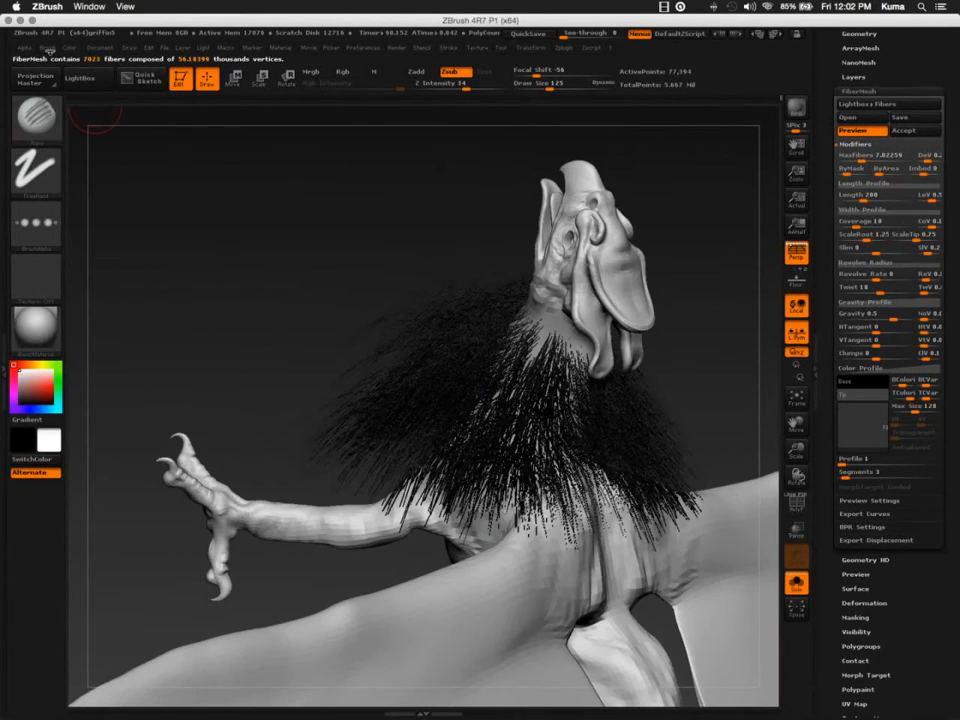
# Increase the range of the document's background gradient
pyautogui.click(92, 48)
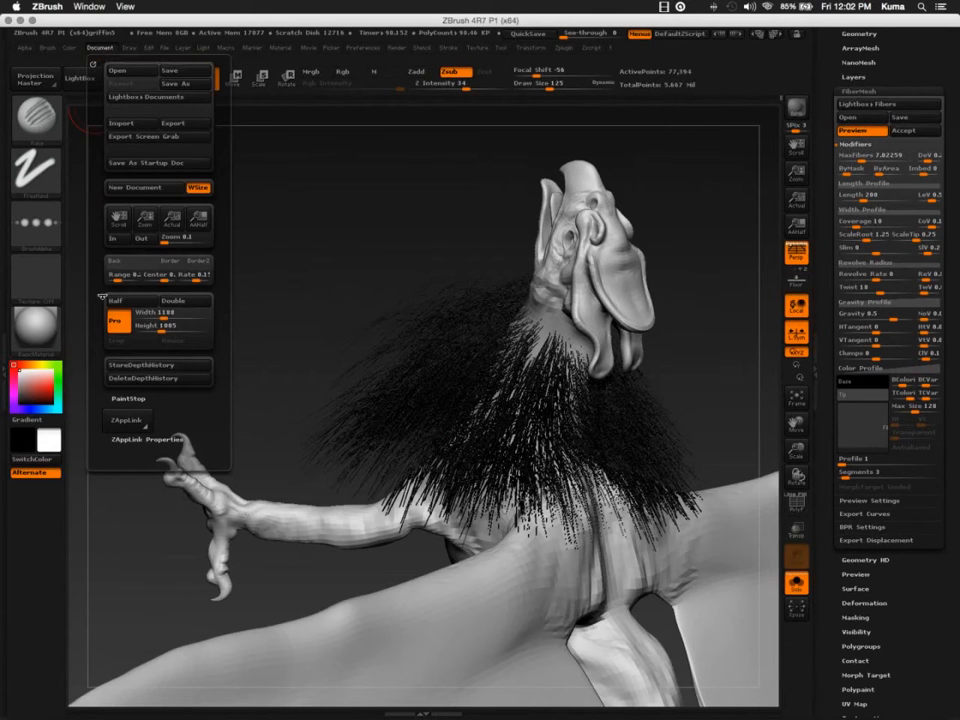
pyautogui.click(129, 48)
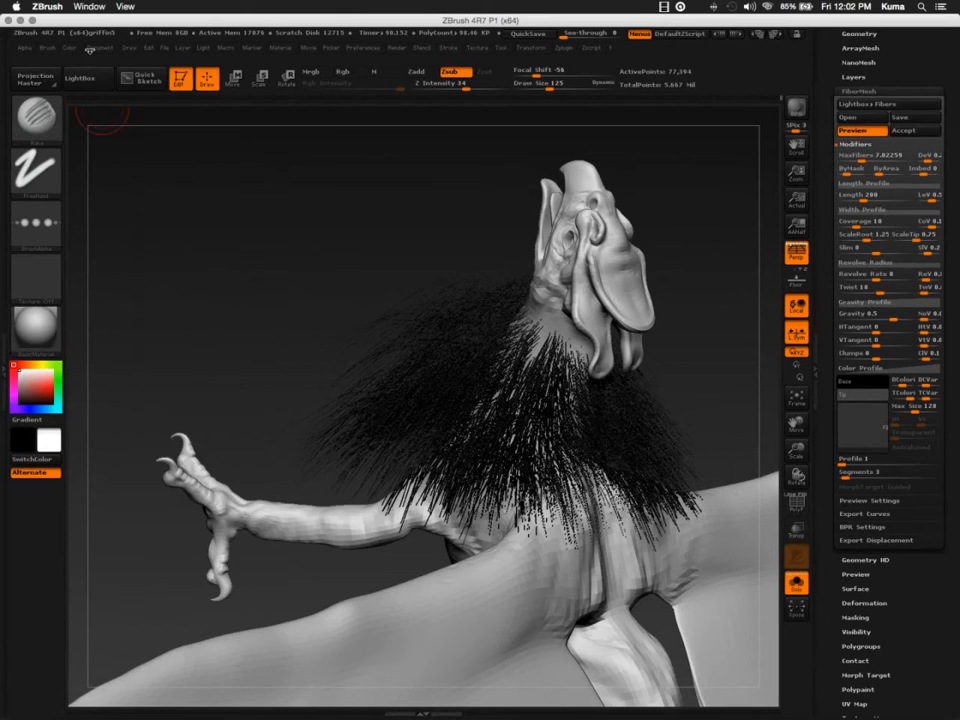
pyautogui.click(98, 48)
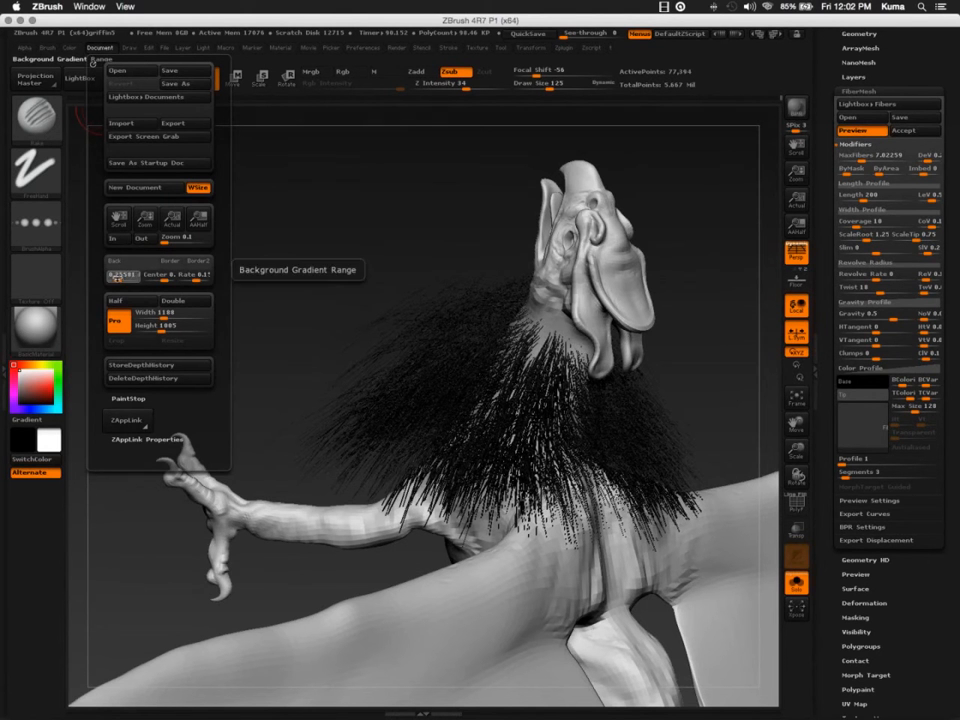
pyautogui.click(121, 279)
pyautogui.moveTo(121, 279); pyautogui.dragTo(126, 279)
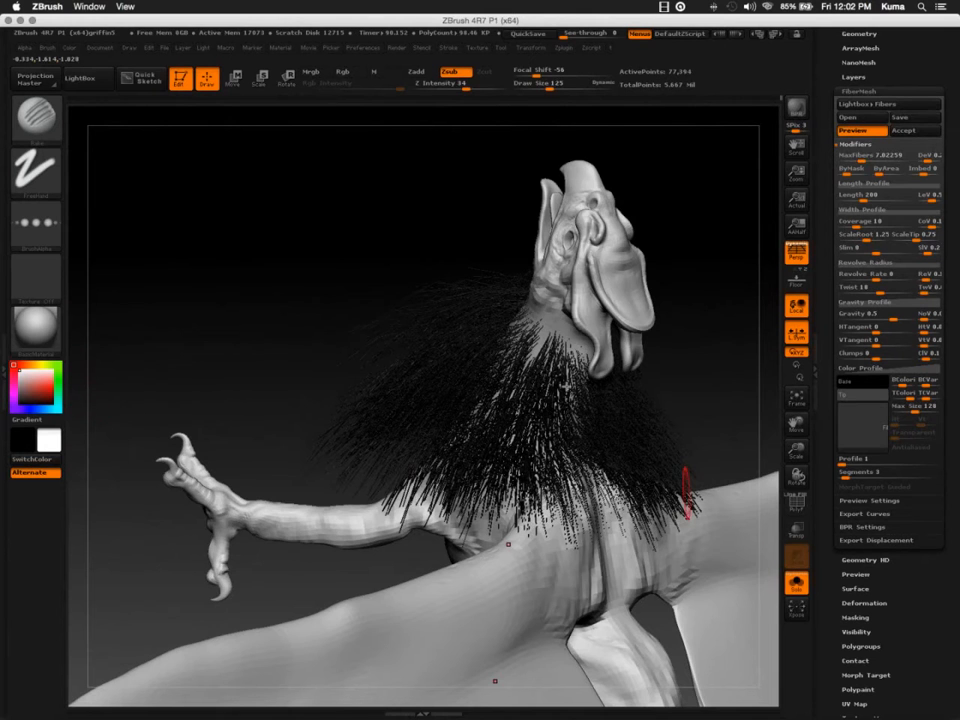
pyautogui.moveTo(371, 281); pyautogui.dragTo(347, 306)
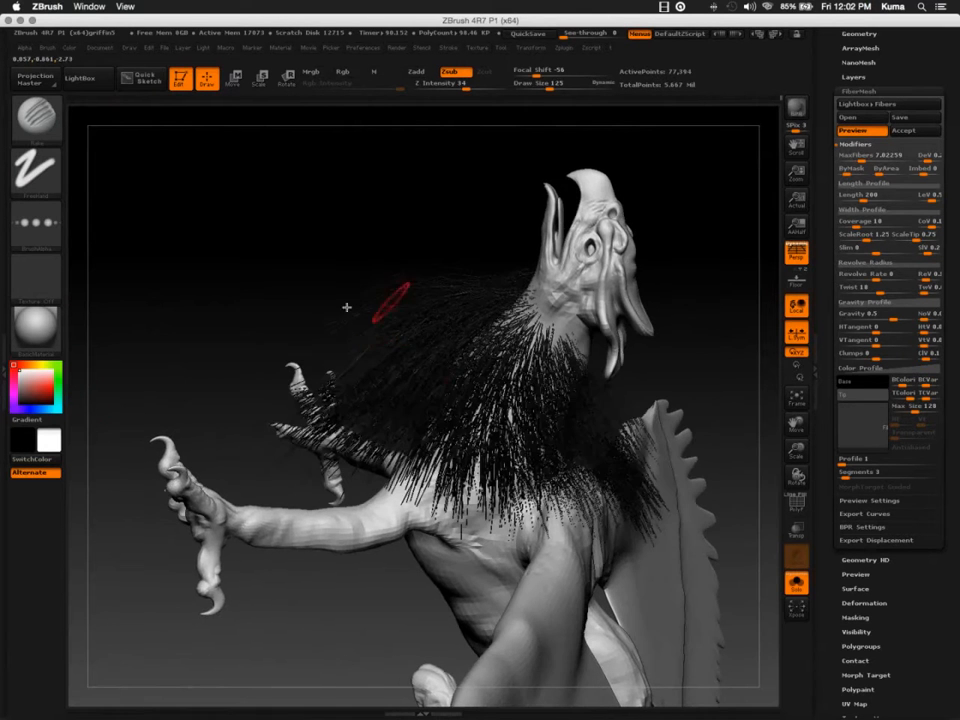
# Pick a light grey color and apply it as the document background color
pyautogui.click(102, 48)
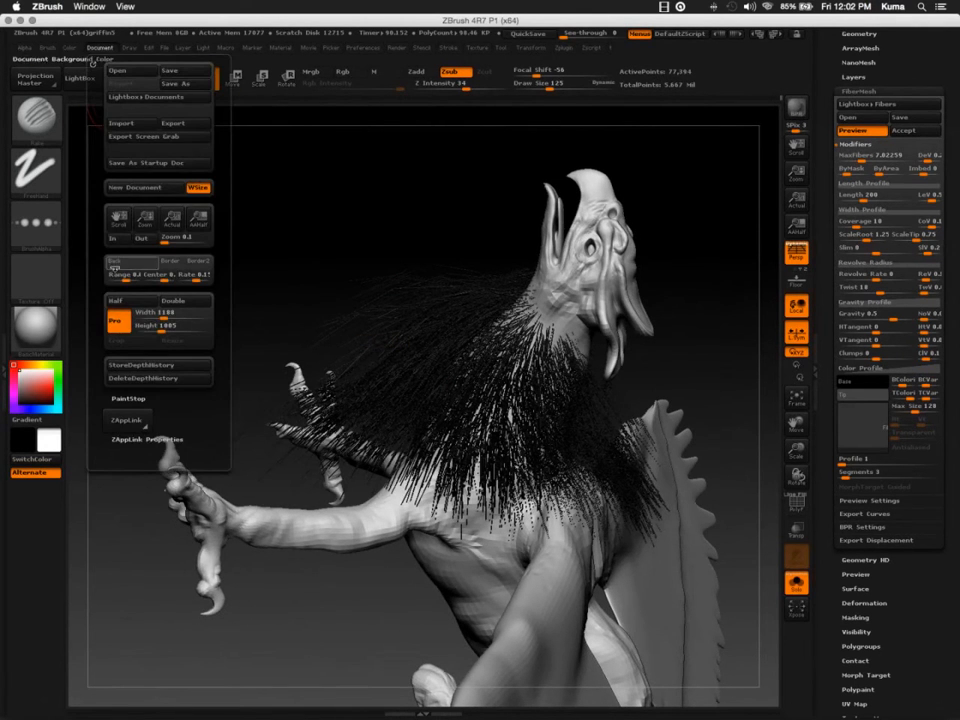
pyautogui.moveTo(20, 374); pyautogui.dragTo(19, 382)
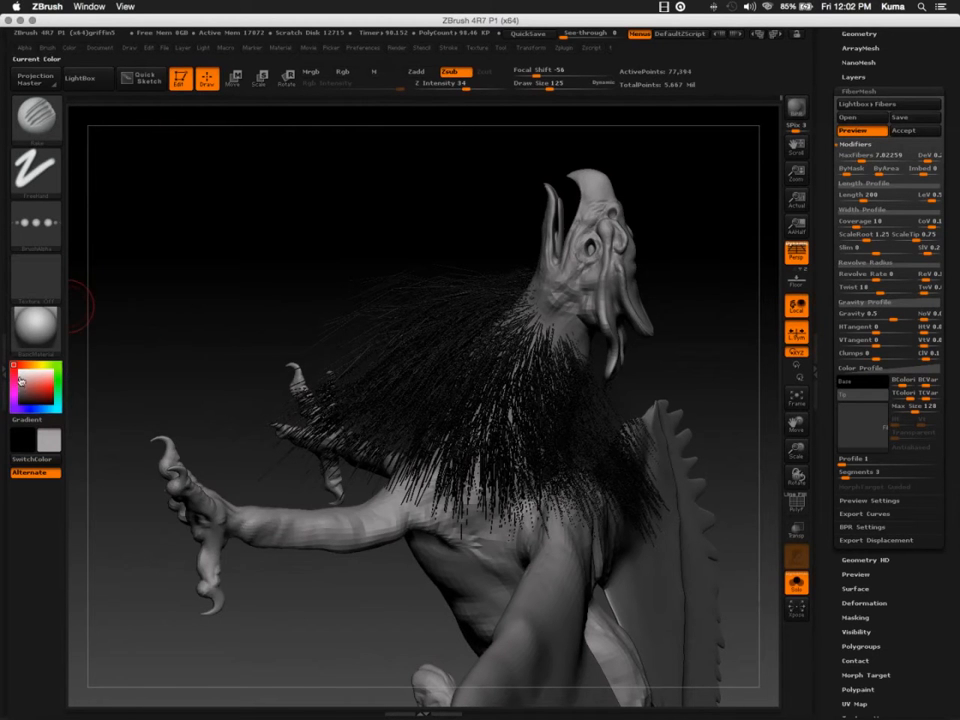
pyautogui.click(129, 47)
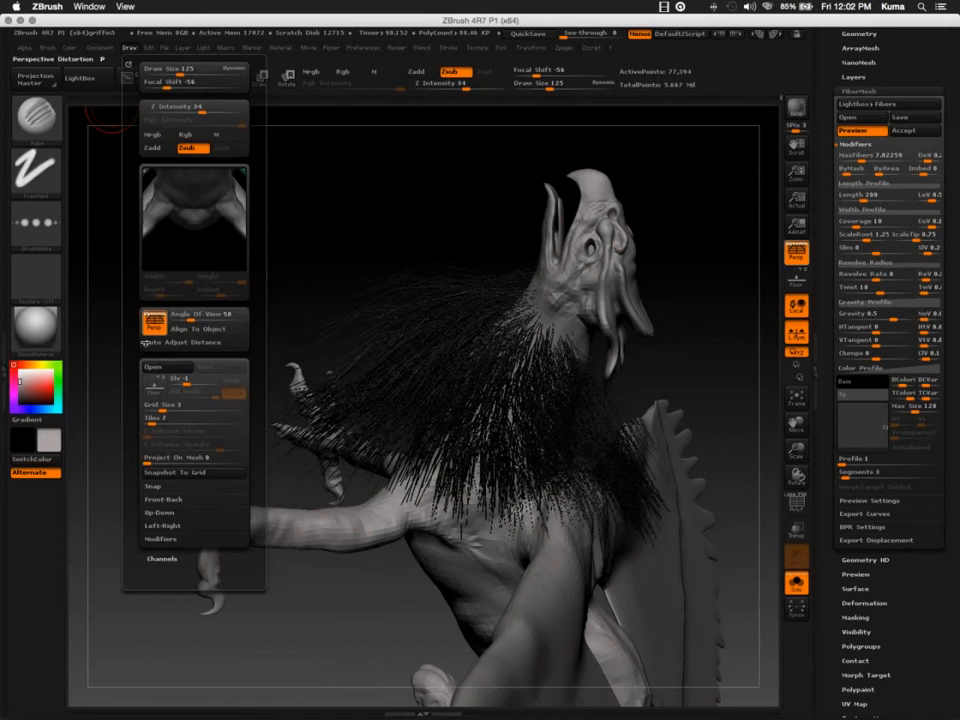
pyautogui.click(100, 47)
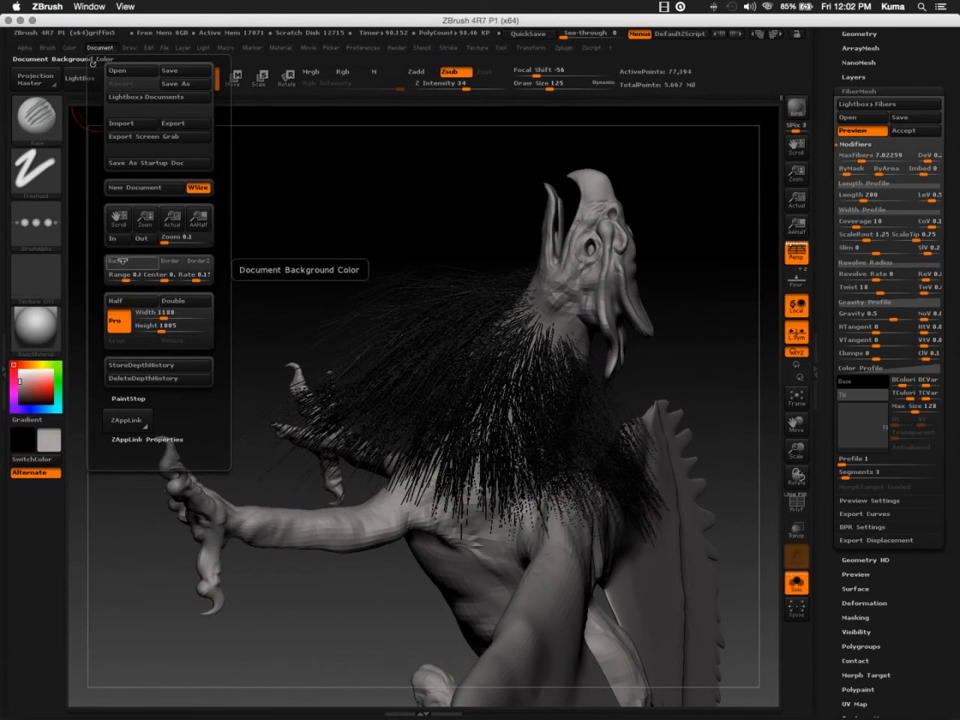
pyautogui.click(118, 264)
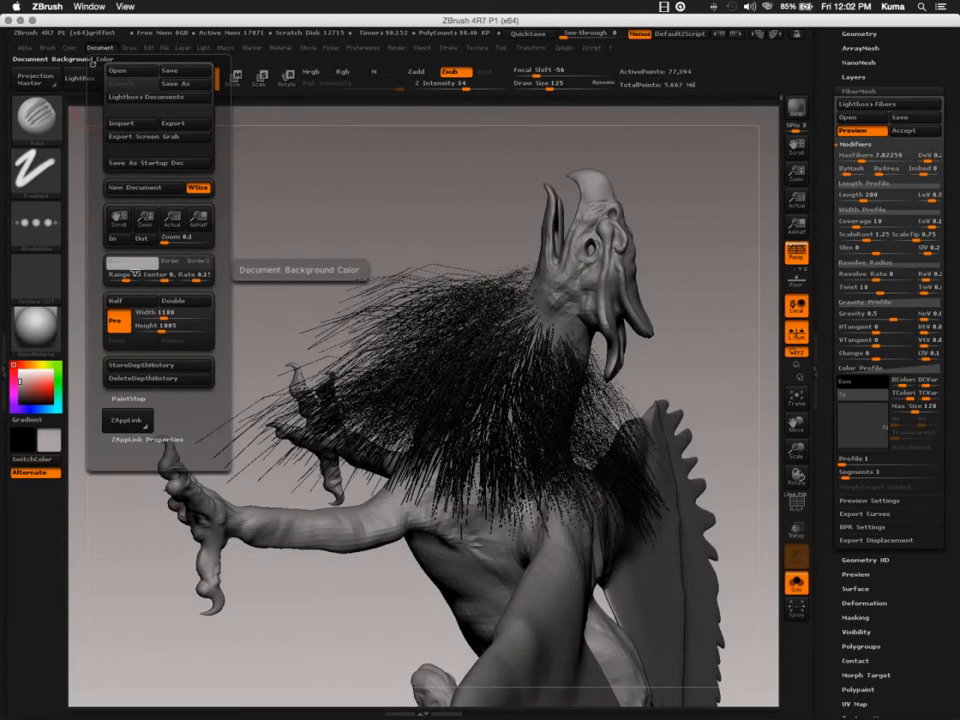
# Set the fibers' ByMask modulation to 0 and shorten their Length to about 55.56
pyautogui.moveTo(439, 416); pyautogui.dragTo(384, 397, button='right')
pyautogui.keyDown('alt'); pyautogui.moveTo(464, 428); pyautogui.dragTo(393, 402, button='right'); pyautogui.keyUp('alt')
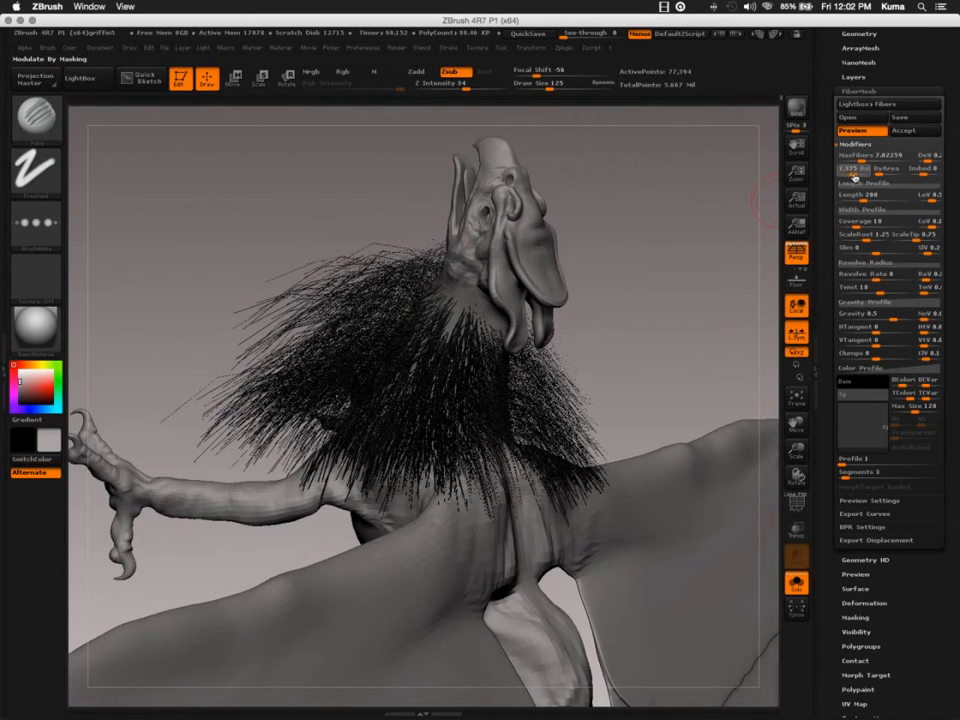
pyautogui.click(848, 170)
pyautogui.moveTo(855, 170); pyautogui.dragTo(858, 171)
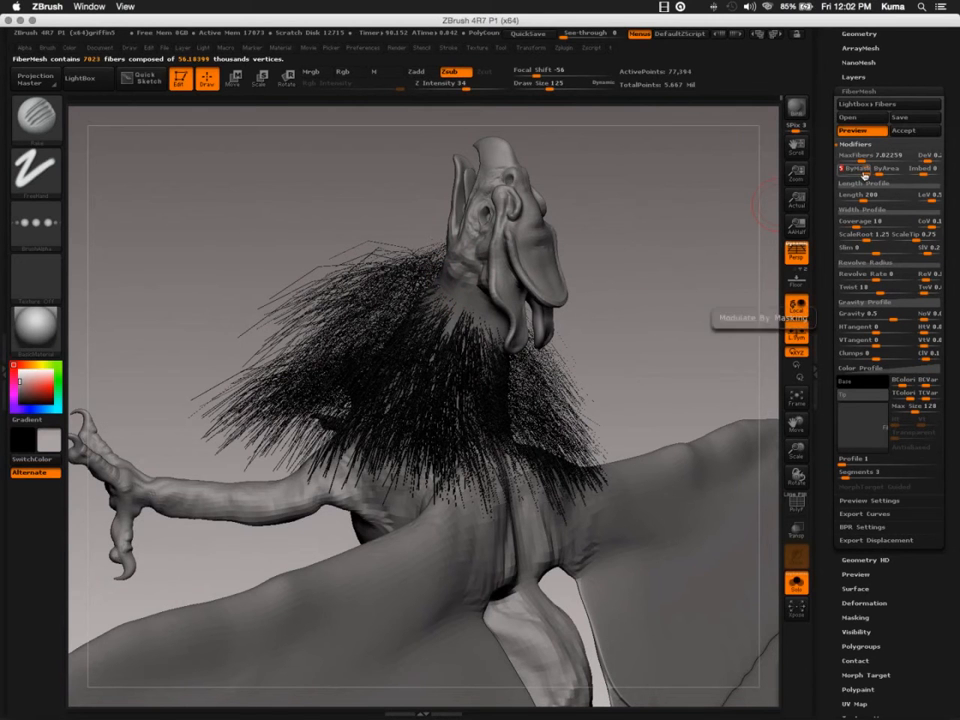
pyautogui.click(841, 169)
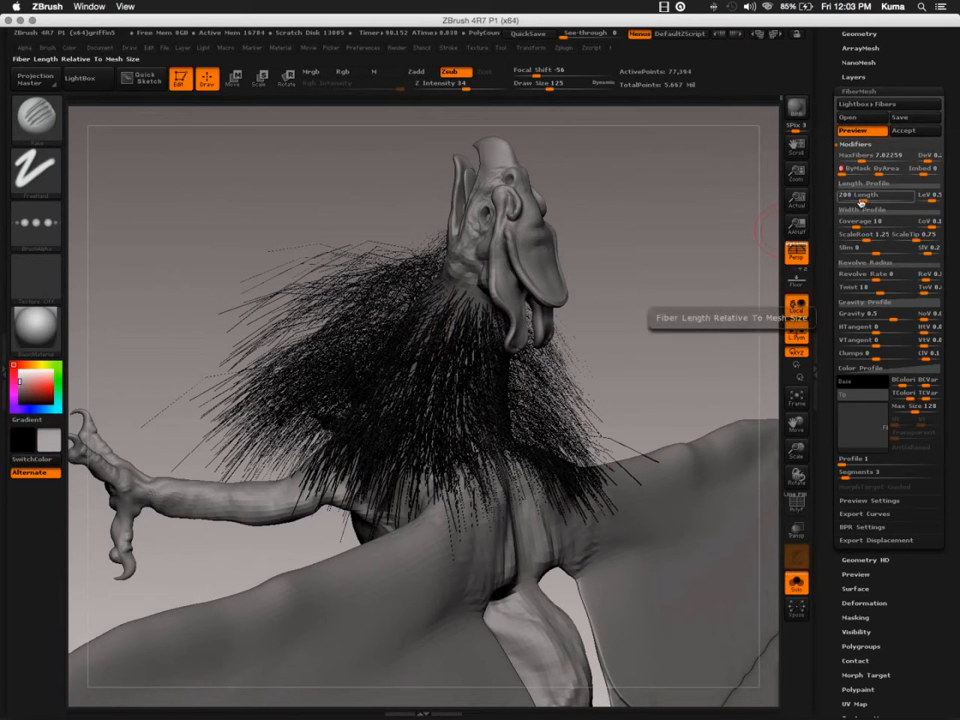
pyautogui.moveTo(863, 200); pyautogui.dragTo(853, 202)
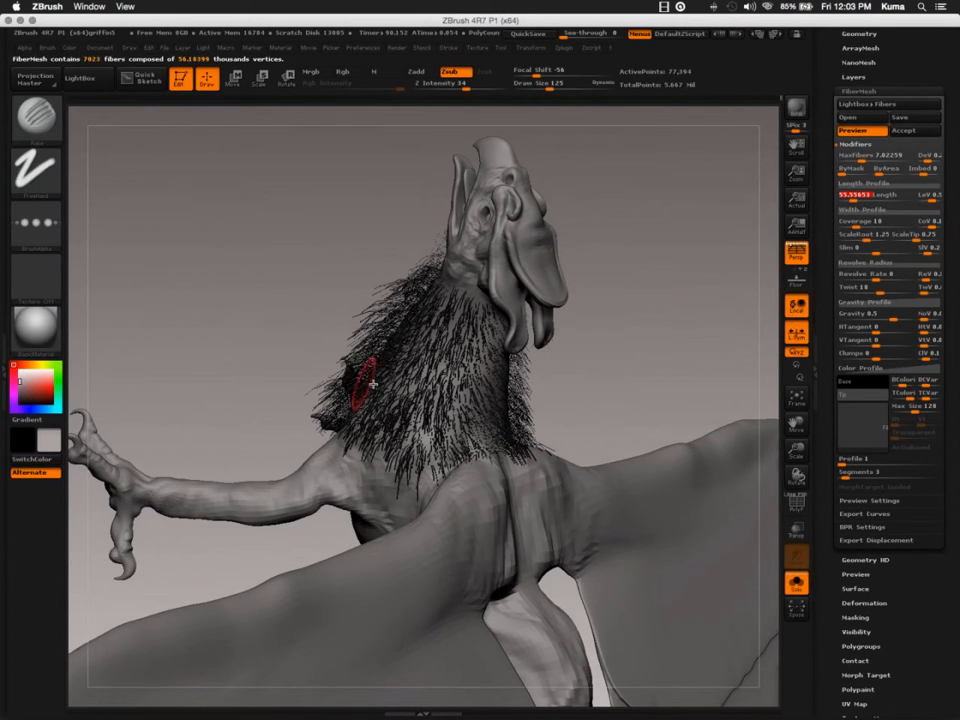
# Widen the neck fibers into feather-like strips by setting Coverage to about 1485
pyautogui.moveTo(427, 375); pyautogui.dragTo(441, 427, button='right')
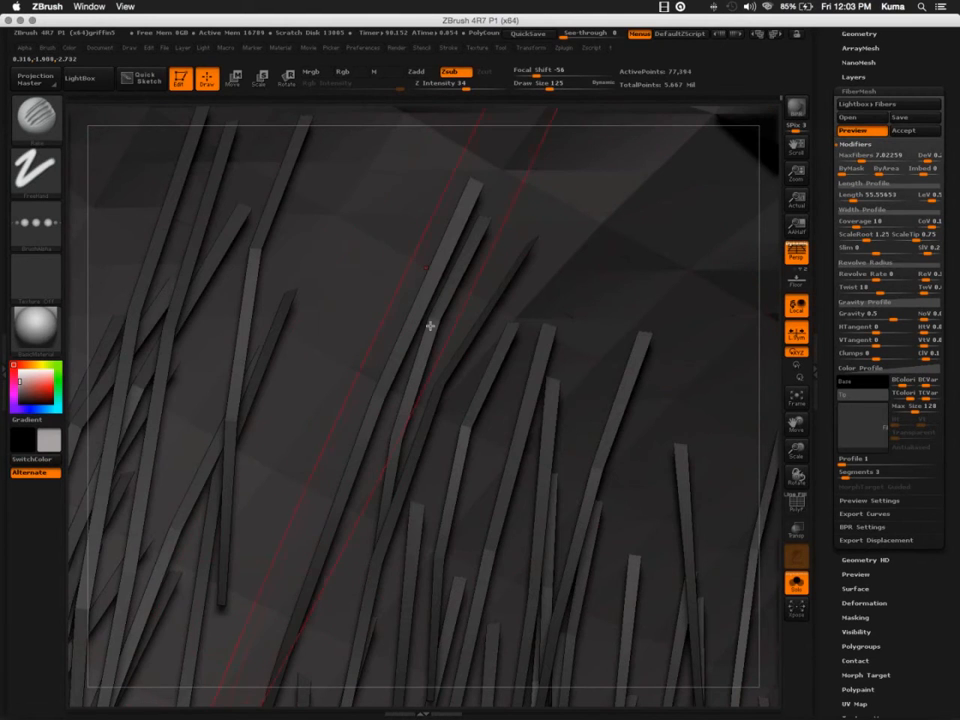
pyautogui.moveTo(395, 375); pyautogui.dragTo(498, 313, button='right')
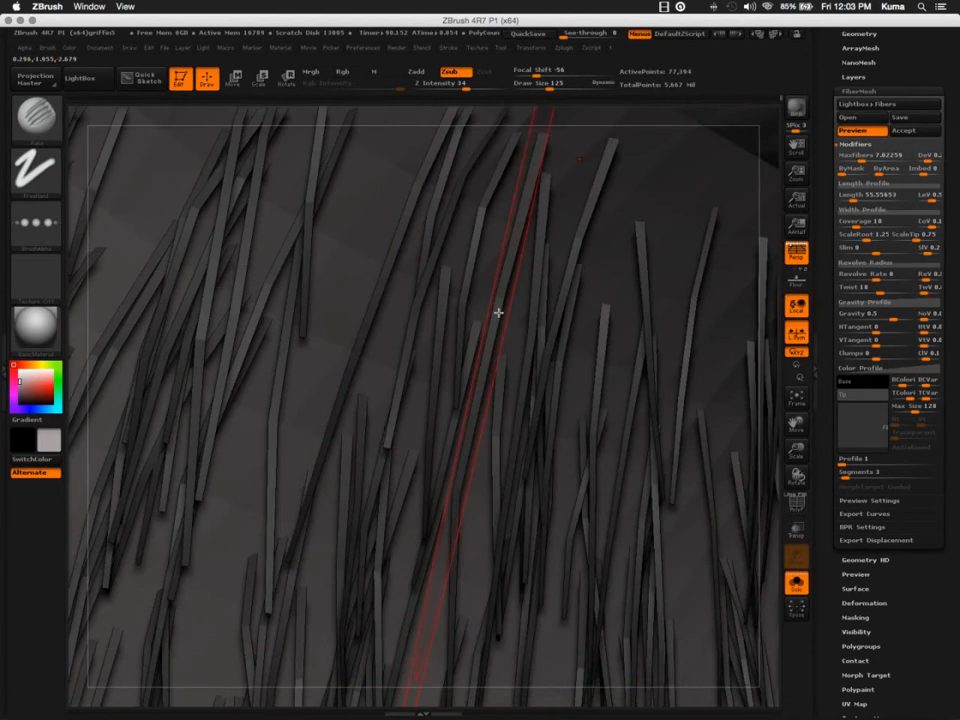
pyautogui.moveTo(461, 268); pyautogui.dragTo(662, 493, button='right')
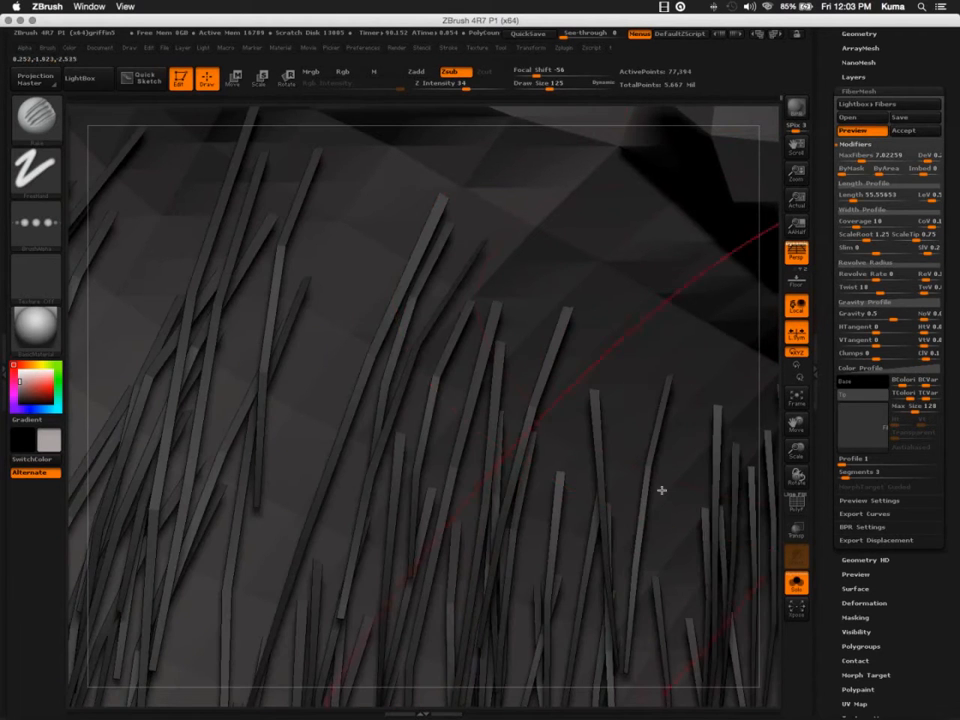
pyautogui.click(860, 229)
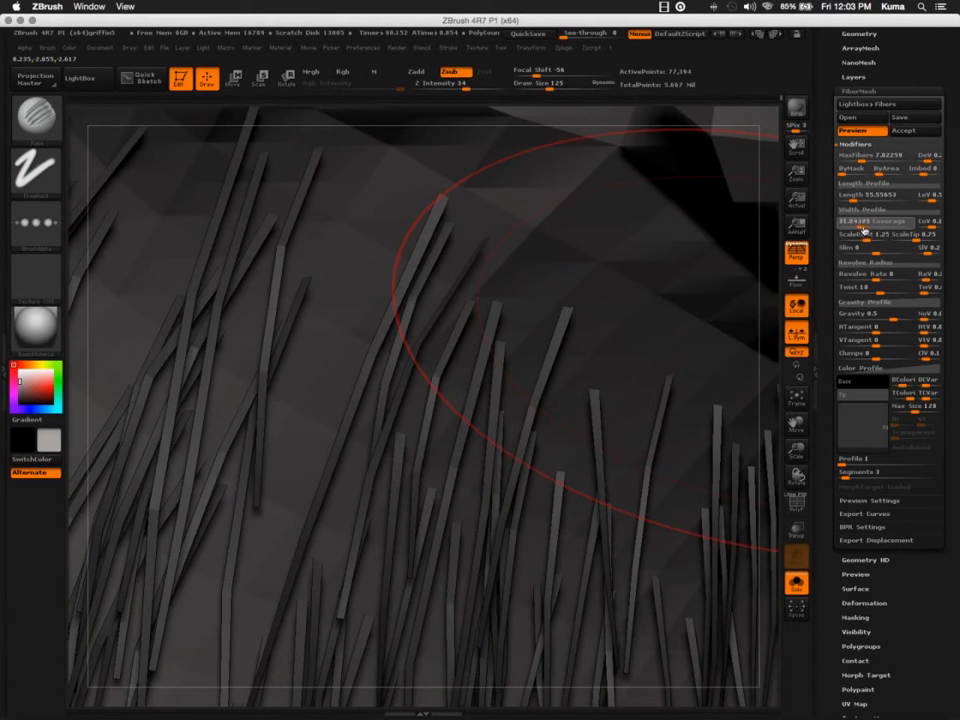
pyautogui.click(865, 226)
pyautogui.moveTo(864, 226); pyautogui.dragTo(878, 227)
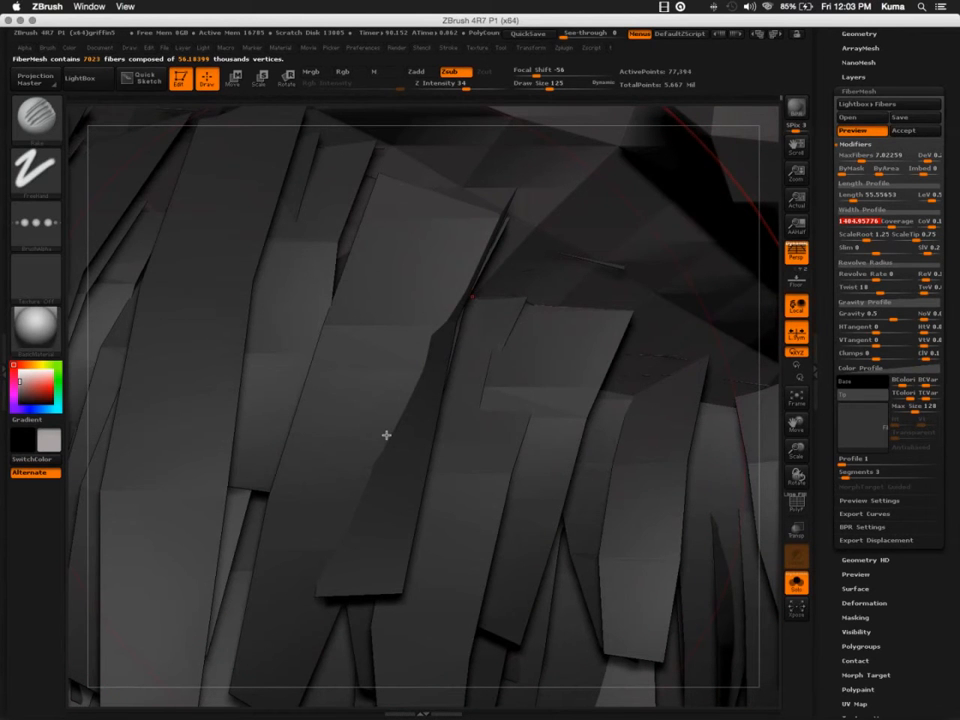
# Render the feathered neck with BPR to check the widened fibers
pyautogui.keyDown('ctrl'); pyautogui.moveTo(375, 391); pyautogui.dragTo(305, 349, button='right'); pyautogui.keyUp('ctrl')
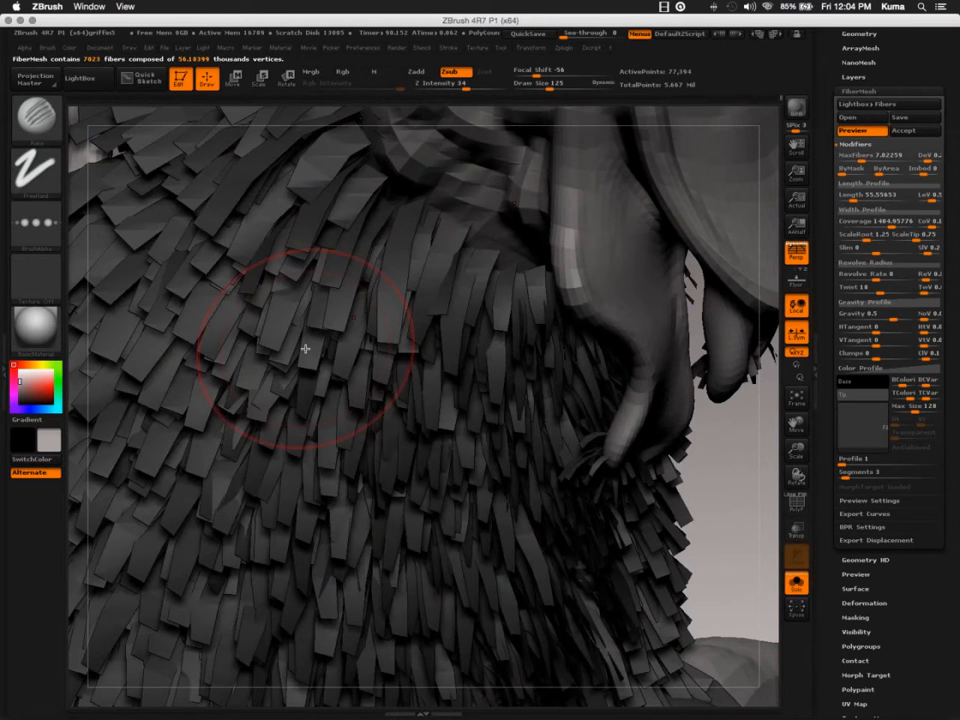
pyautogui.hotkey('shift', 'r')
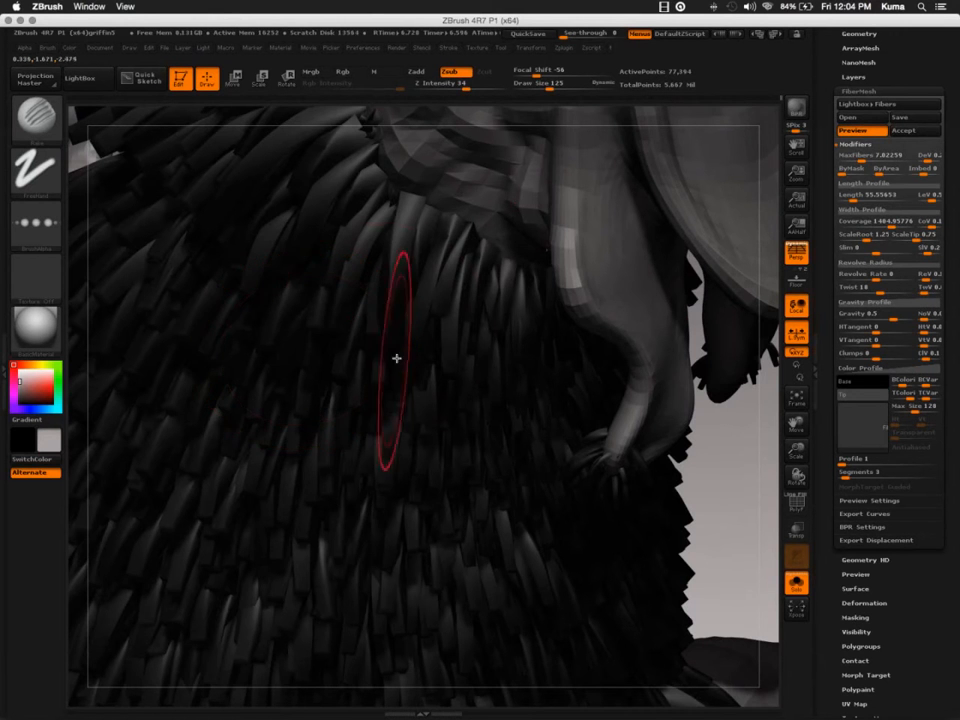
pyautogui.moveTo(396, 358); pyautogui.dragTo(381, 437, button='right')
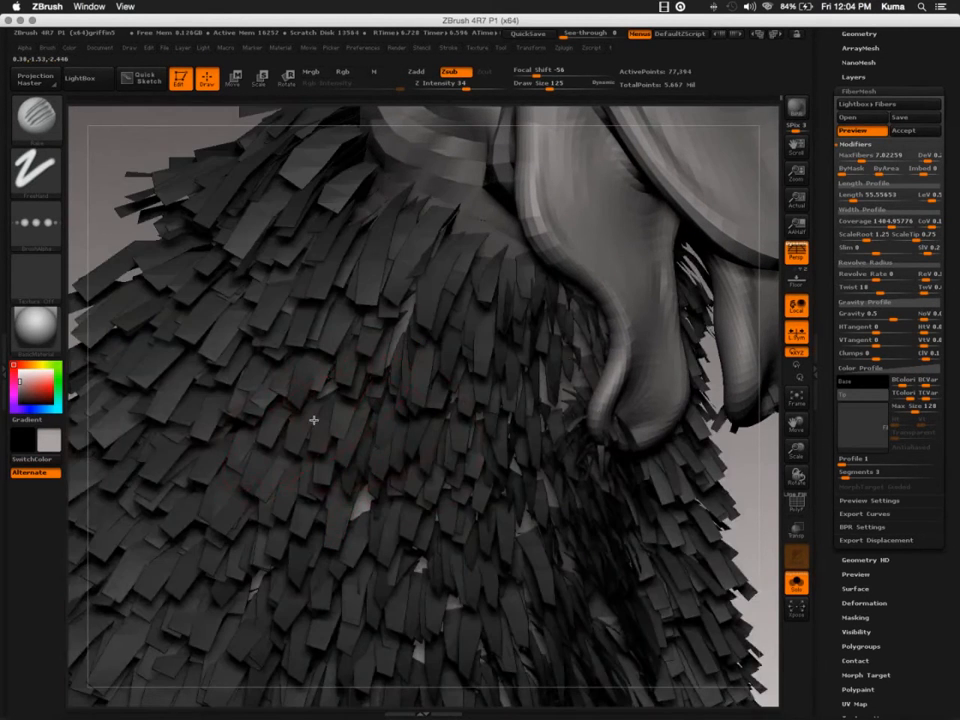
# Taper the neck feathers by setting ScaleRoot to about 3.81 and ScaleTip to about 0.27
pyautogui.moveTo(315, 418); pyautogui.dragTo(729, 375, button='right')
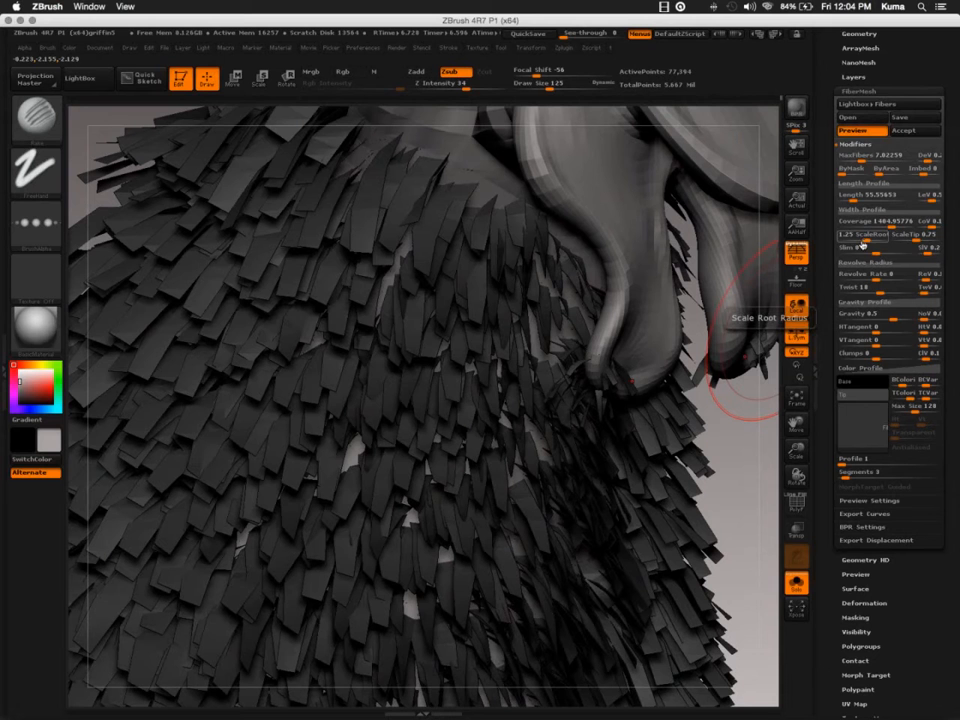
pyautogui.moveTo(866, 241); pyautogui.dragTo(909, 240)
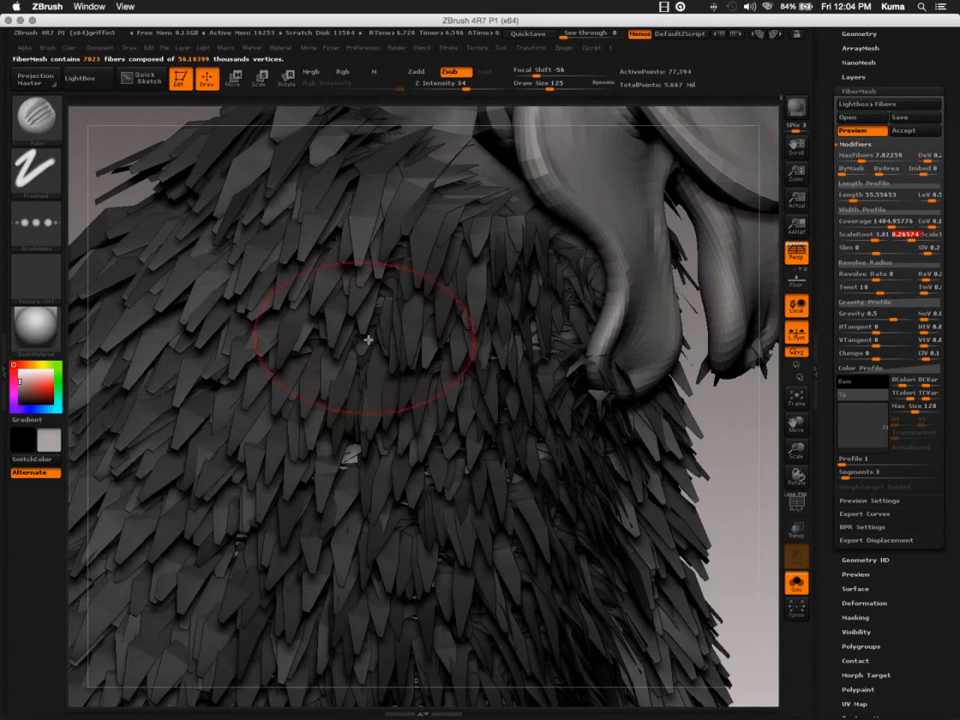
pyautogui.keyDown('alt'); pyautogui.moveTo(391, 368); pyautogui.dragTo(266, 372, button='right'); pyautogui.keyUp('alt')
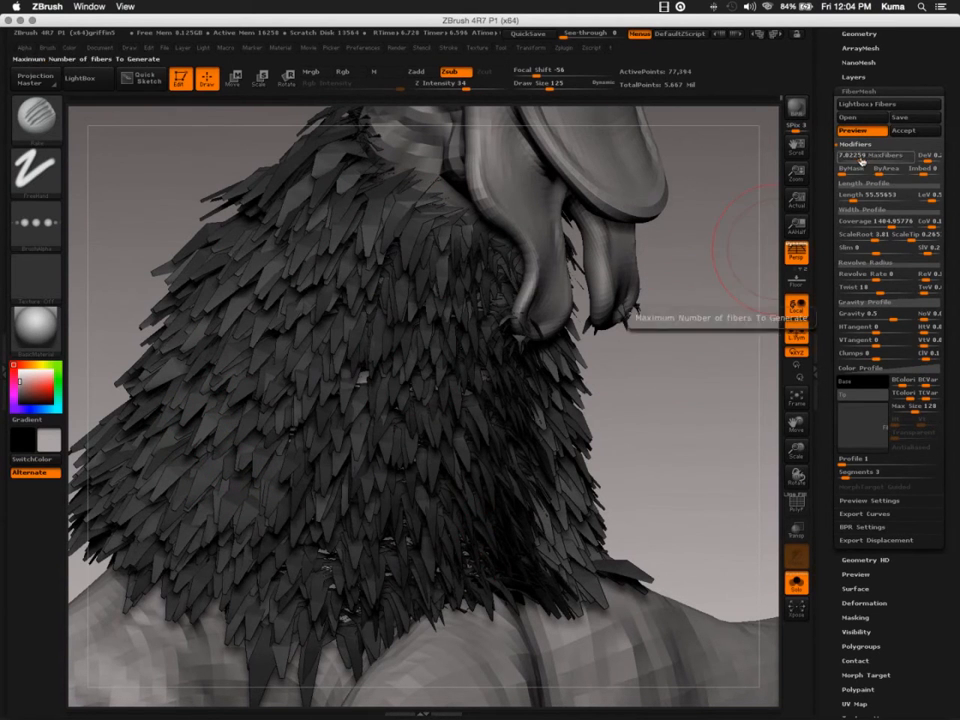
# Thin out the feathers with MaxFibers at about 1.15 and reduce ScaleRoot to about 1.08
pyautogui.moveTo(846, 161); pyautogui.dragTo(853, 157)
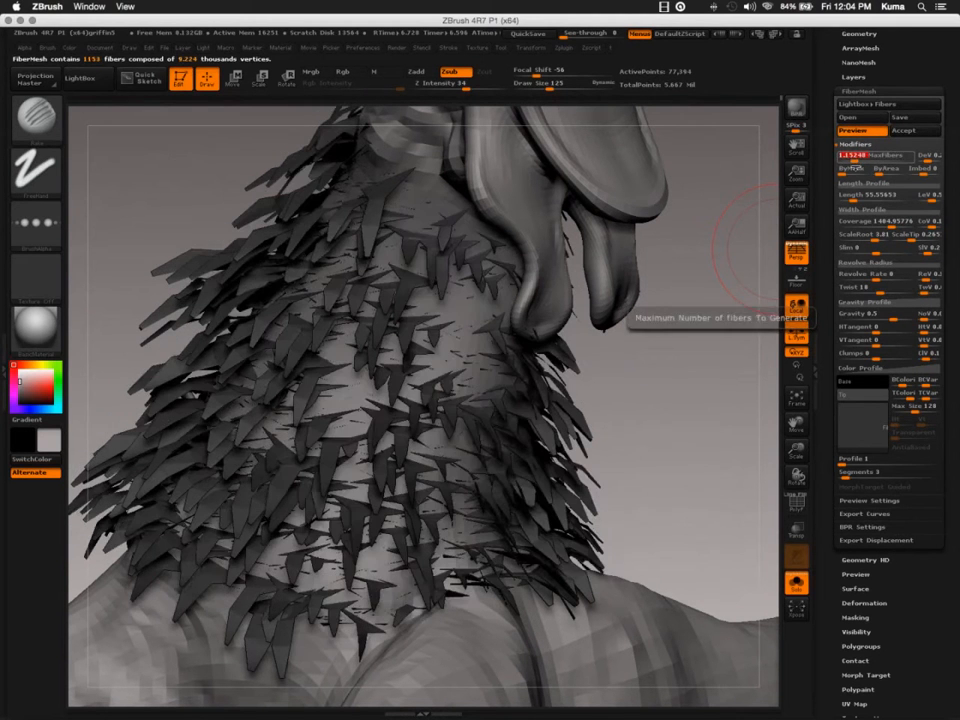
pyautogui.moveTo(330, 376)
pyautogui.mouseDown(button='right')
pyautogui.moveTo(354, 396)
pyautogui.moveTo(449, 355)
pyautogui.mouseUp(button='right')
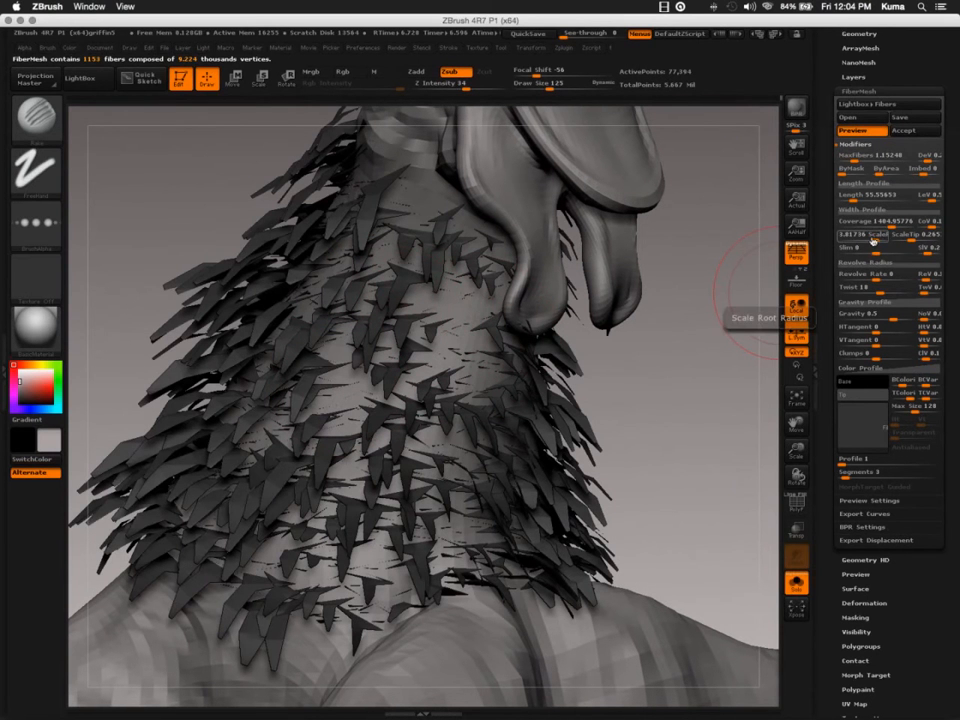
pyautogui.moveTo(873, 241); pyautogui.dragTo(868, 237)
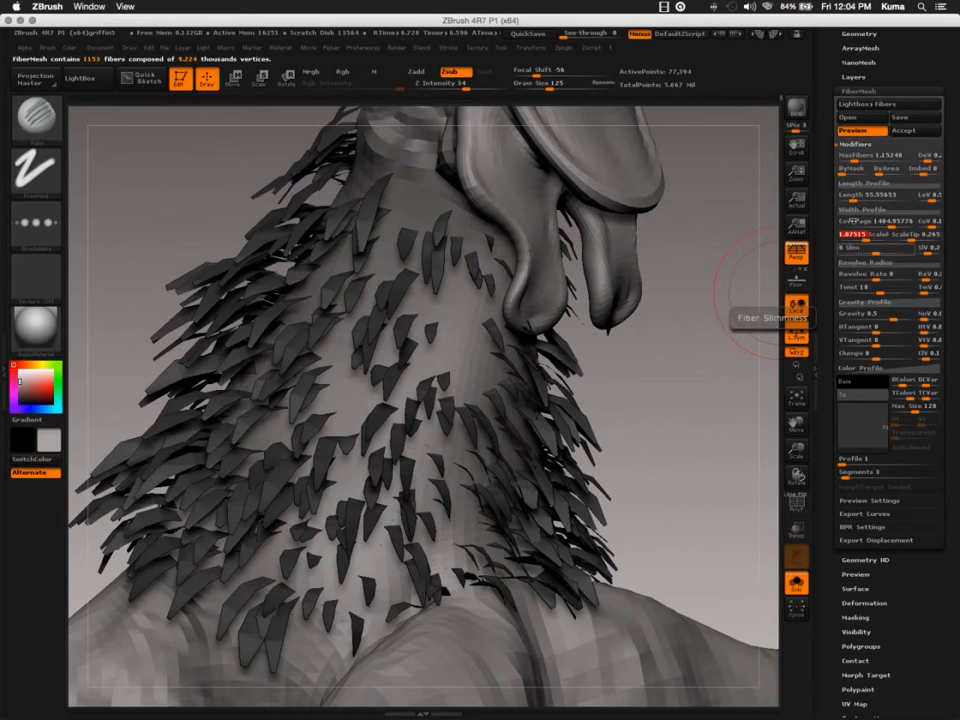
# Try a higher Imbed value on the neck feathers and return it to 0
pyautogui.moveTo(925, 170); pyautogui.dragTo(924, 169)
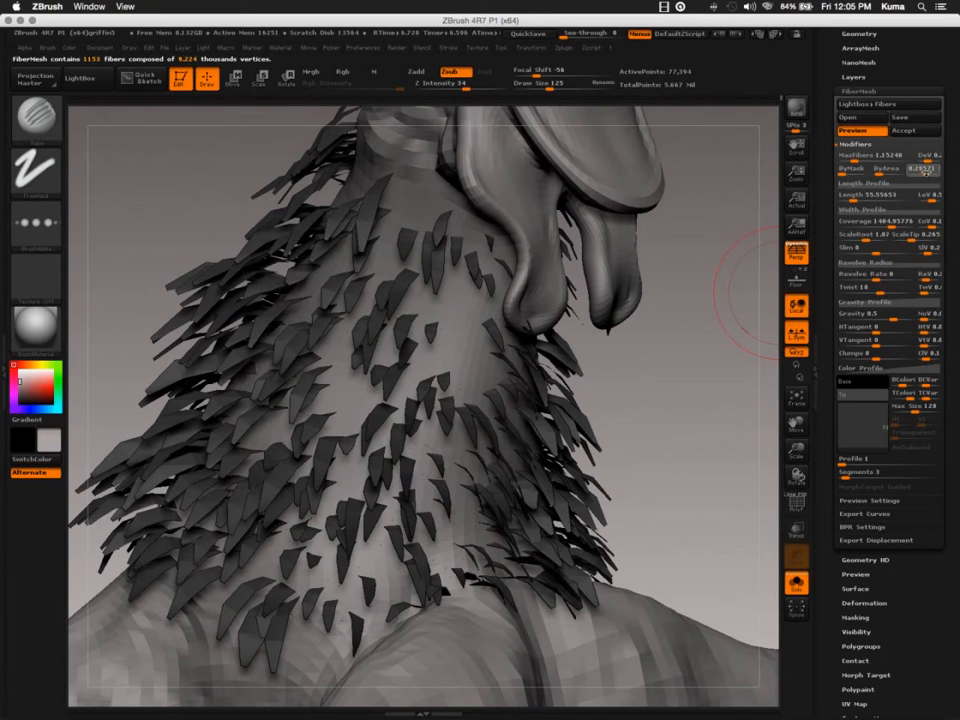
pyautogui.click(925, 170)
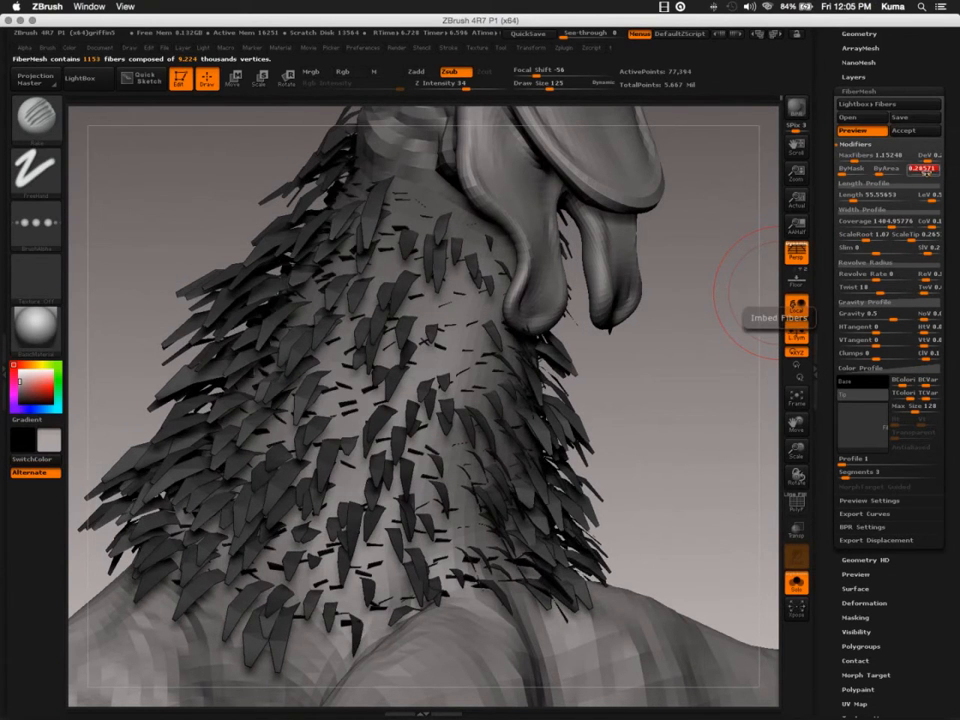
pyautogui.moveTo(926, 172); pyautogui.dragTo(922, 170)
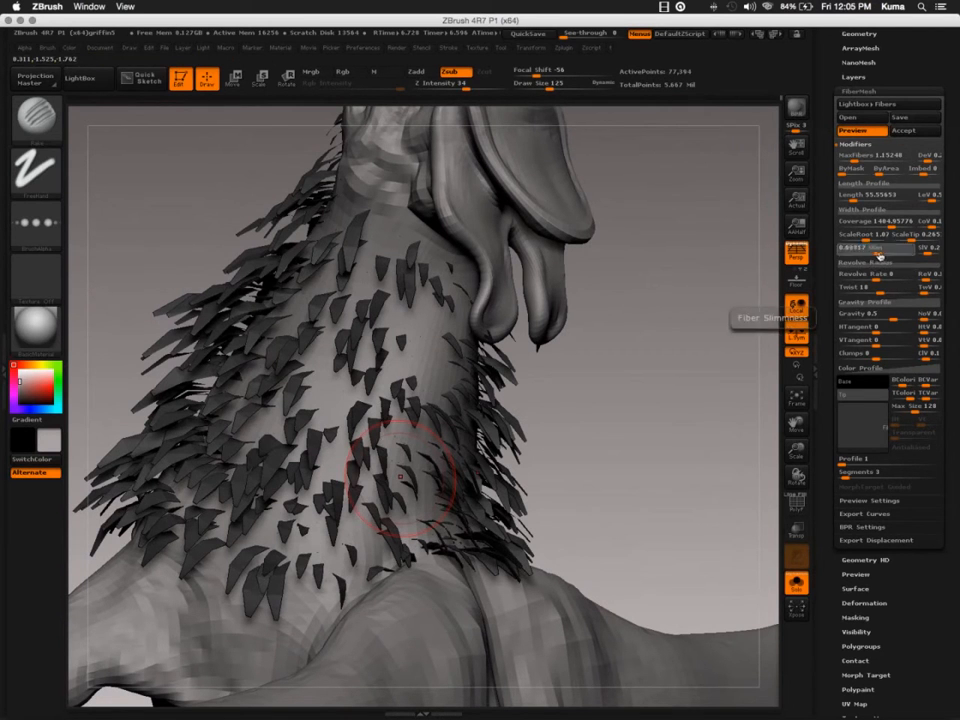
# Set the feathers' Slim to about 0.028 and set the length and density variations LeV and DeV to 0
pyautogui.moveTo(876, 256)
pyautogui.mouseDown()
pyautogui.moveTo(884, 253)
pyautogui.moveTo(870, 255)
pyautogui.mouseUp()
pyautogui.moveTo(929, 199)
pyautogui.mouseDown()
pyautogui.moveTo(915, 199)
pyautogui.moveTo(918, 158)
pyautogui.mouseUp()
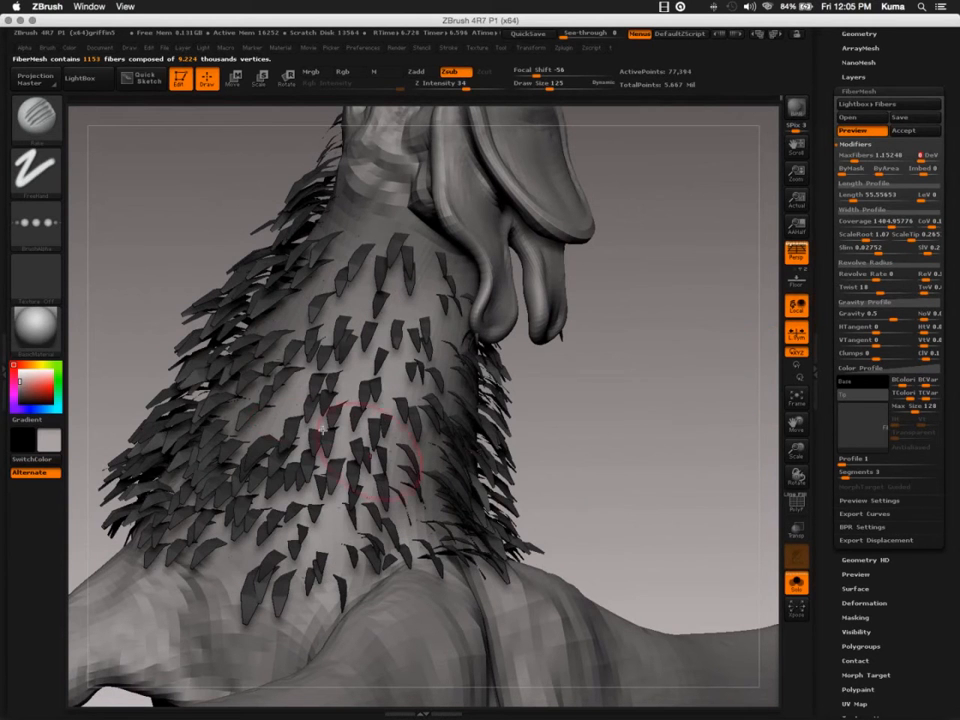
pyautogui.keyDown('alt'); pyautogui.moveTo(336, 422); pyautogui.dragTo(366, 461, button='right'); pyautogui.keyUp('alt')
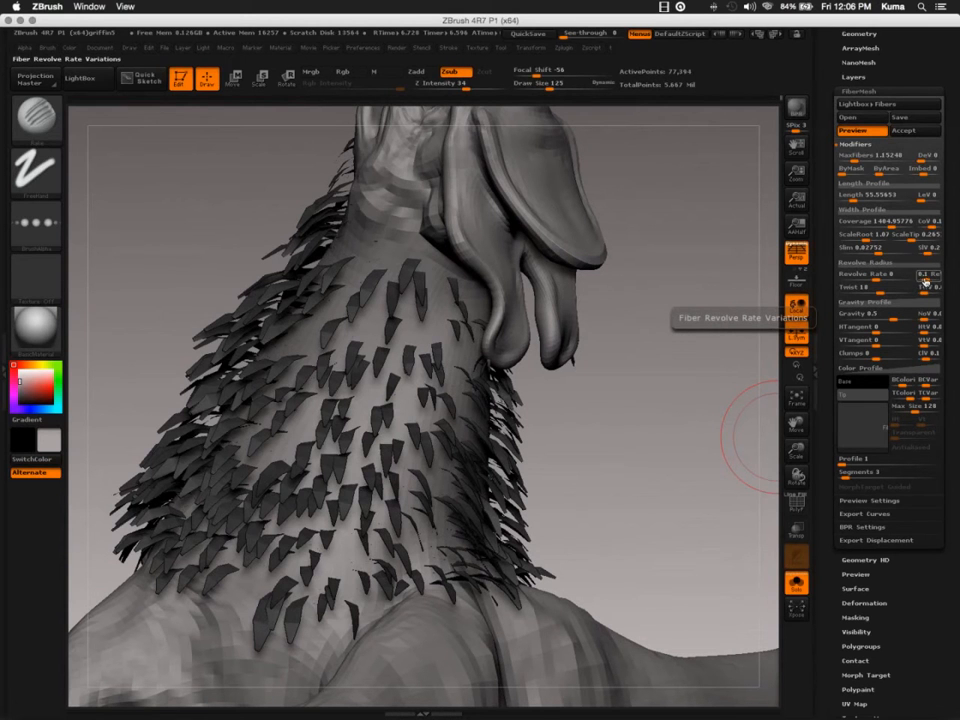
# Remove the feathers' twisting by setting Twist and the revolve and twist variations ReV and TwV to 0
pyautogui.moveTo(926, 282); pyautogui.dragTo(869, 289)
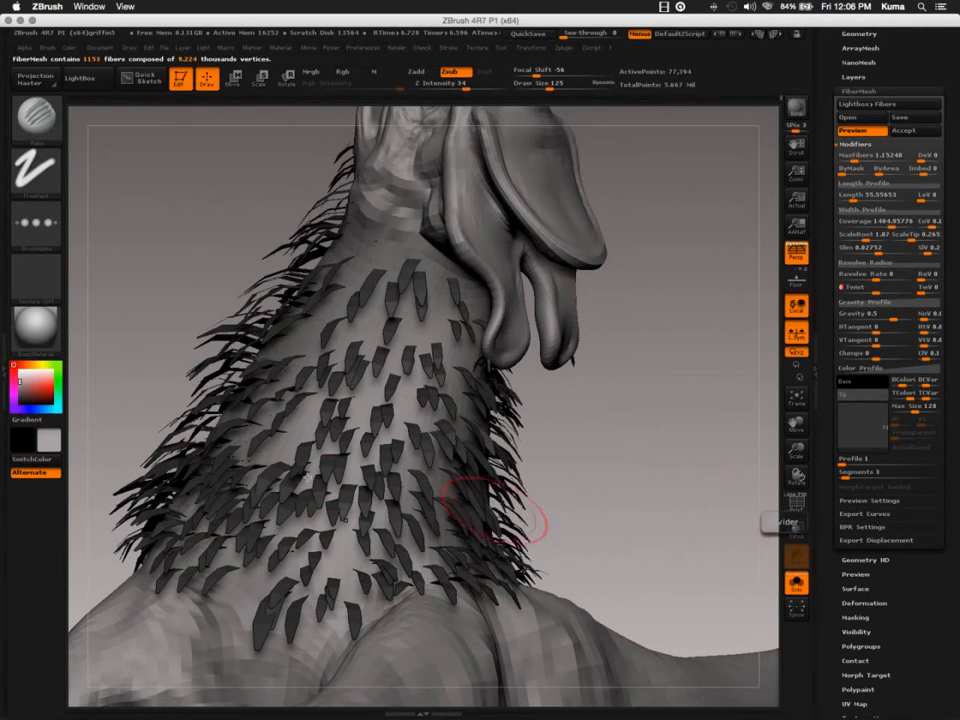
pyautogui.moveTo(222, 471)
pyautogui.mouseDown(button='right')
pyautogui.moveTo(208, 478)
pyautogui.moveTo(268, 499)
pyautogui.moveTo(315, 495)
pyautogui.moveTo(339, 506)
pyautogui.mouseUp(button='right')
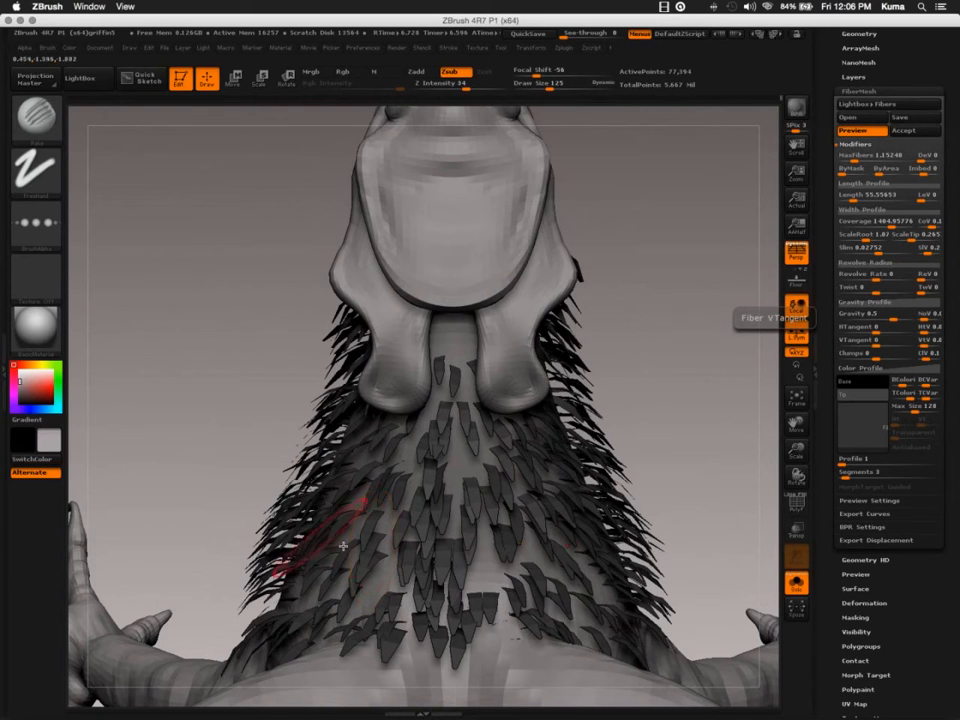
pyautogui.keyDown('alt'); pyautogui.moveTo(370, 480); pyautogui.dragTo(346, 443, button='right'); pyautogui.keyUp('alt')
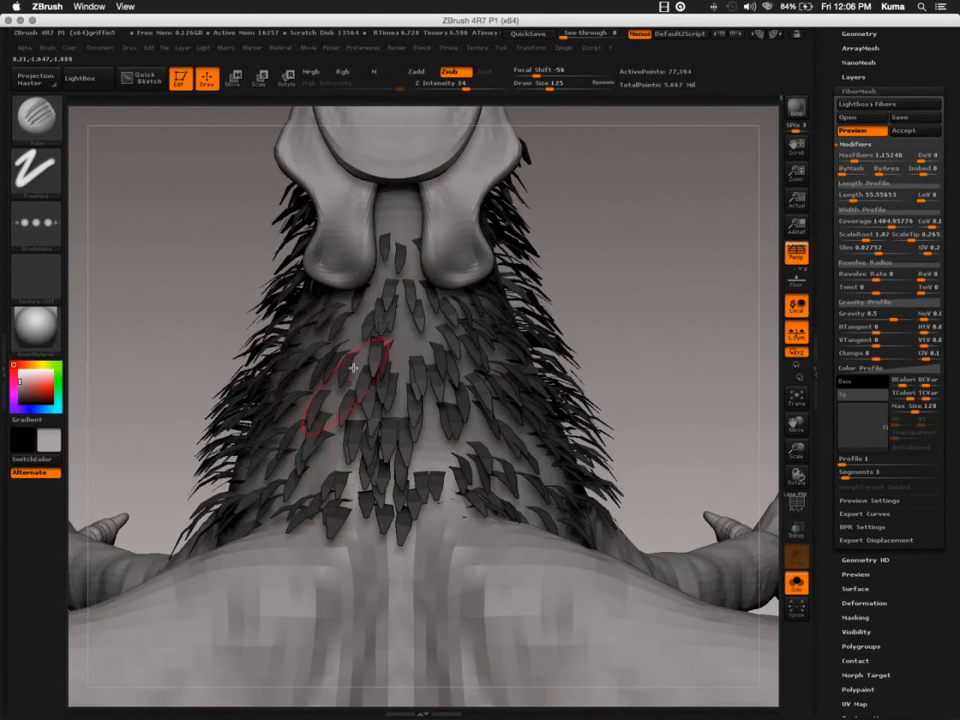
pyautogui.keyDown('ctrl'); pyautogui.moveTo(336, 380); pyautogui.dragTo(278, 341, button='right'); pyautogui.keyUp('ctrl')
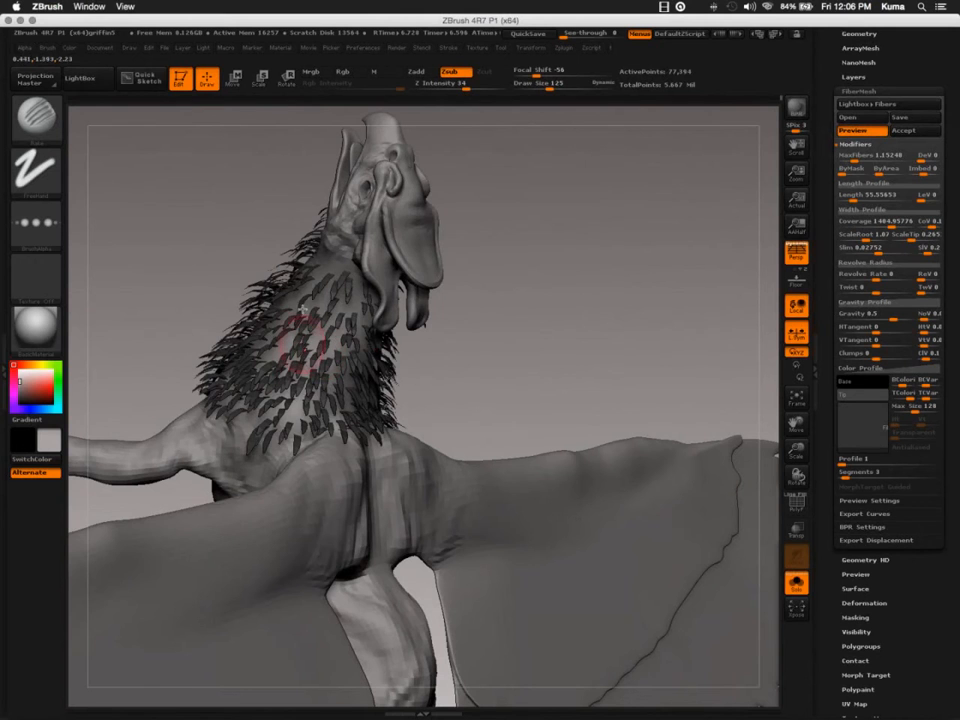
pyautogui.moveTo(290, 393); pyautogui.dragTo(365, 415, button='right')
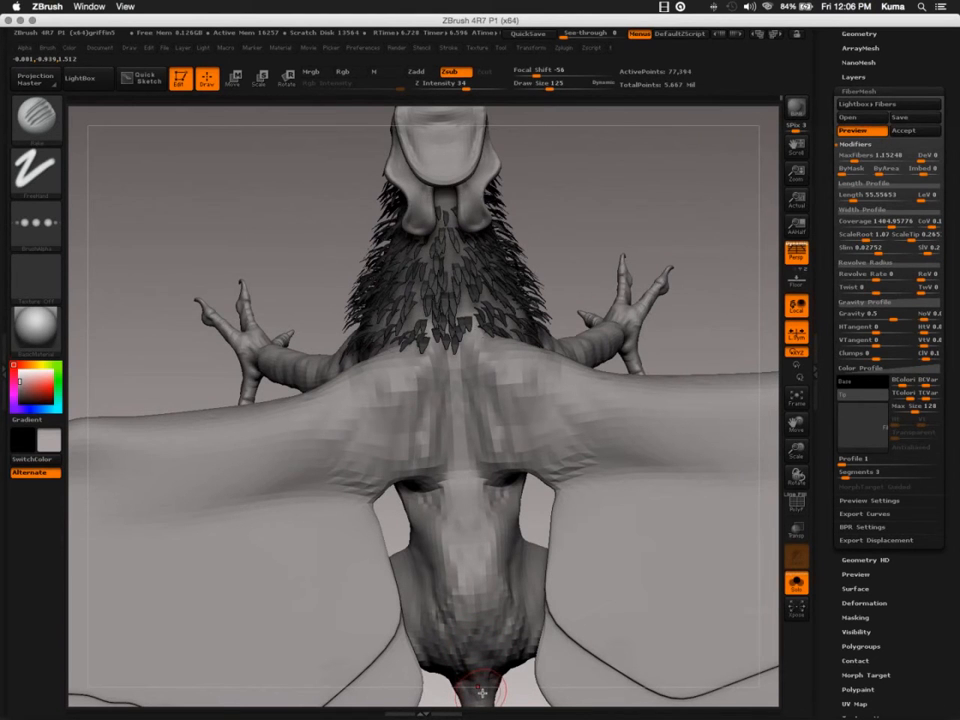
# Increase the neck feathers' Gravity to about 0.56 and check how they hang around the throat
pyautogui.moveTo(470, 604); pyautogui.dragTo(350, 345)
pyautogui.press('space')
pyautogui.moveTo(380, 403); pyautogui.dragTo(422, 403)
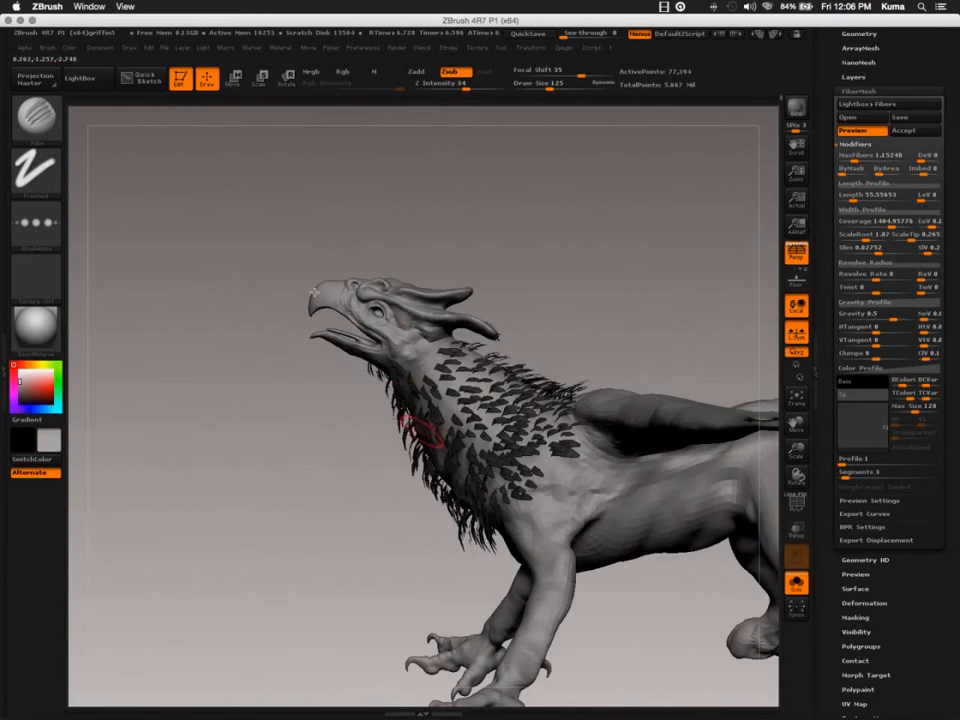
pyautogui.keyDown('ctrl'); pyautogui.moveTo(428, 436); pyautogui.dragTo(336, 404, button='right'); pyautogui.keyUp('ctrl')
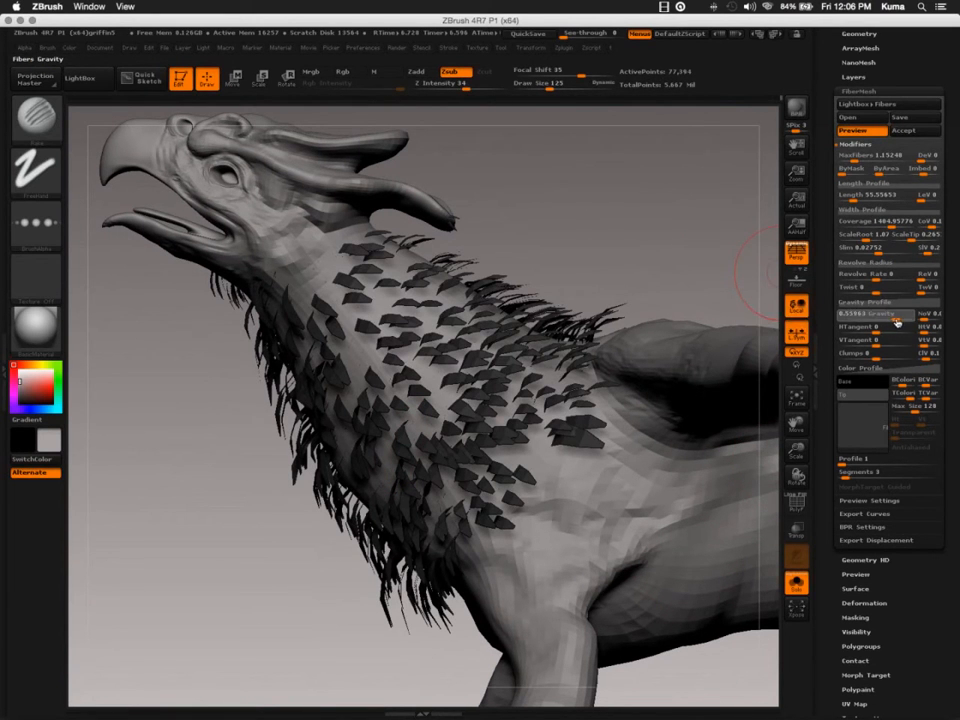
pyautogui.moveTo(893, 322); pyautogui.dragTo(897, 322)
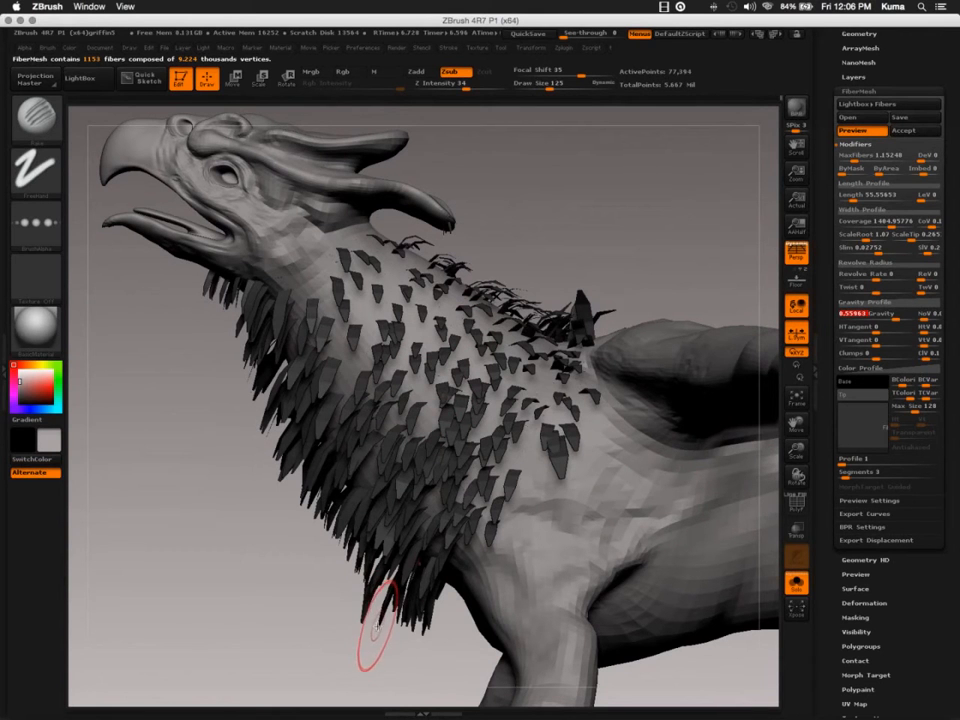
pyautogui.moveTo(274, 546); pyautogui.dragTo(257, 493)
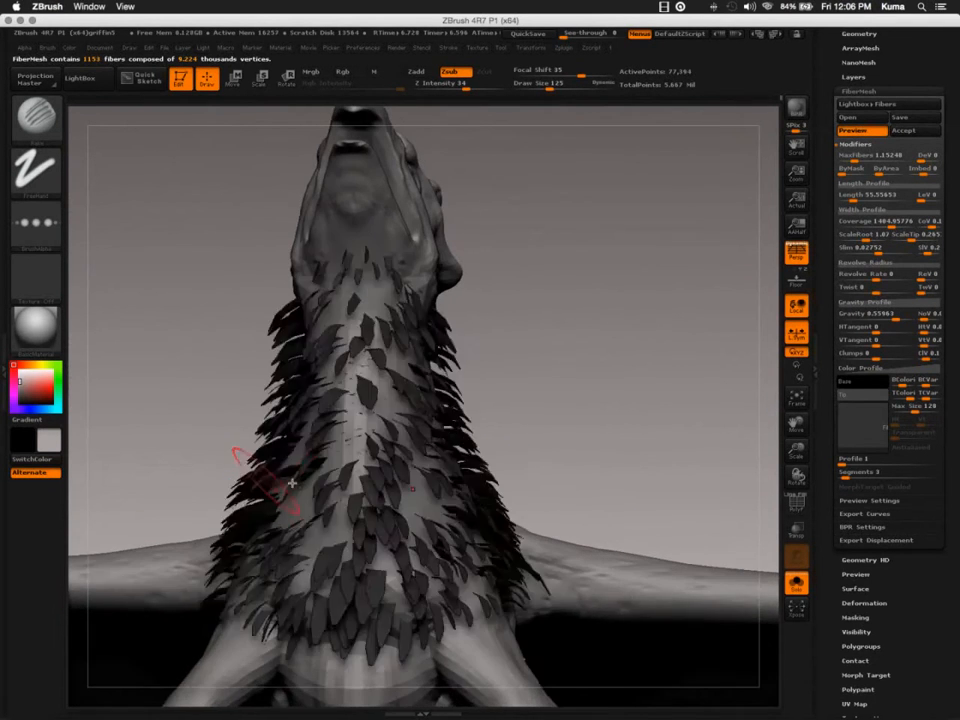
pyautogui.moveTo(365, 493); pyautogui.dragTo(343, 453, button='right')
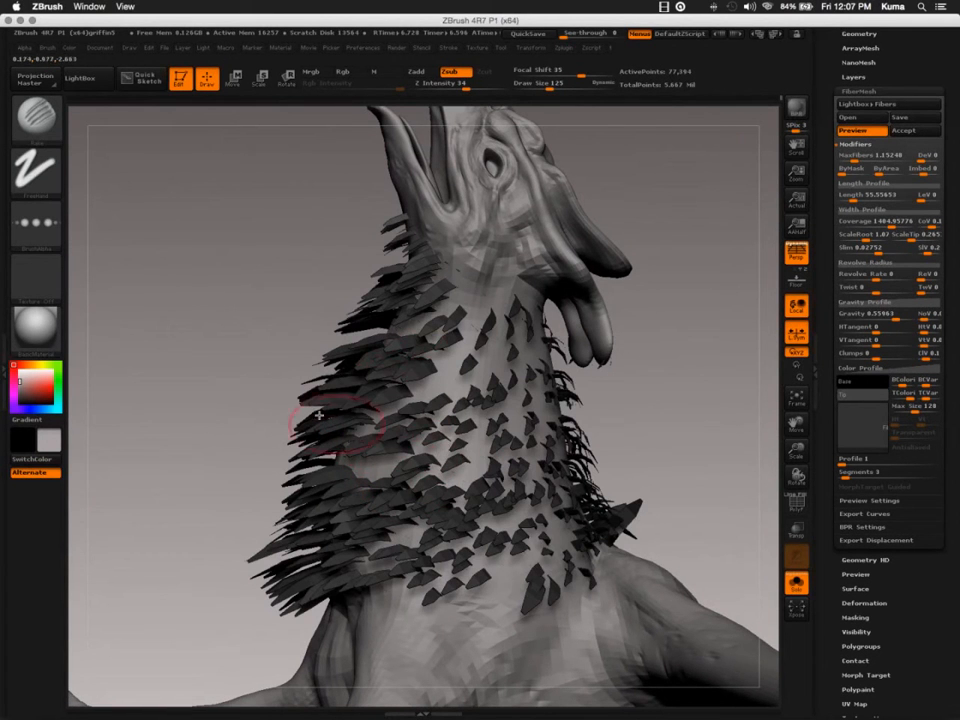
# Switch to Rotate and draw a transpose line diagonally across the neck feathers
pyautogui.press('r')
pyautogui.moveTo(491, 551); pyautogui.dragTo(222, 355)
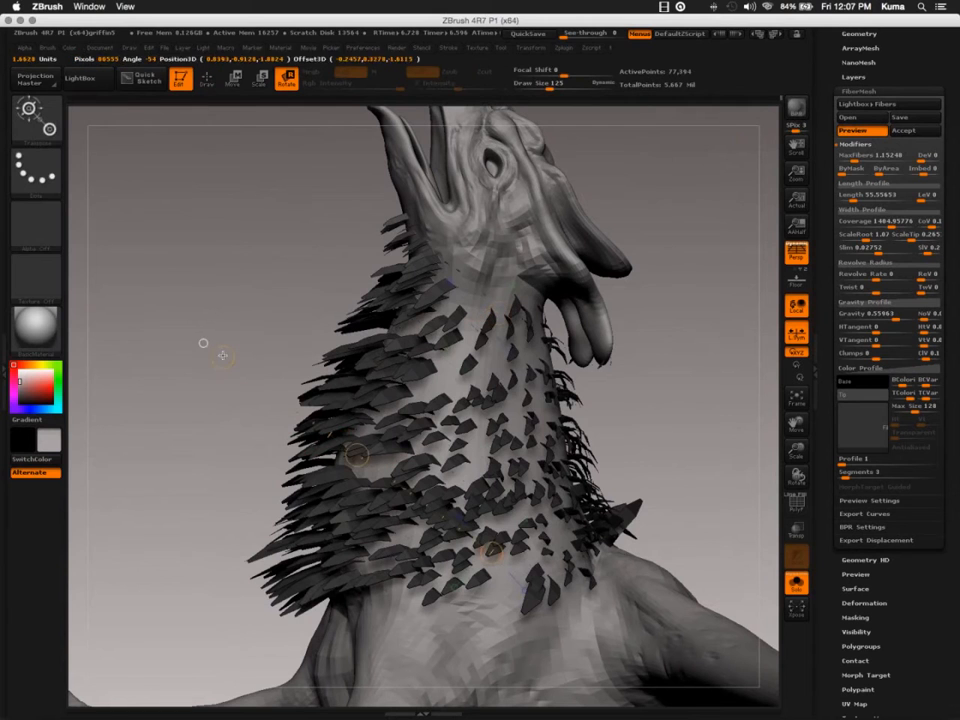
pyautogui.click(202, 344)
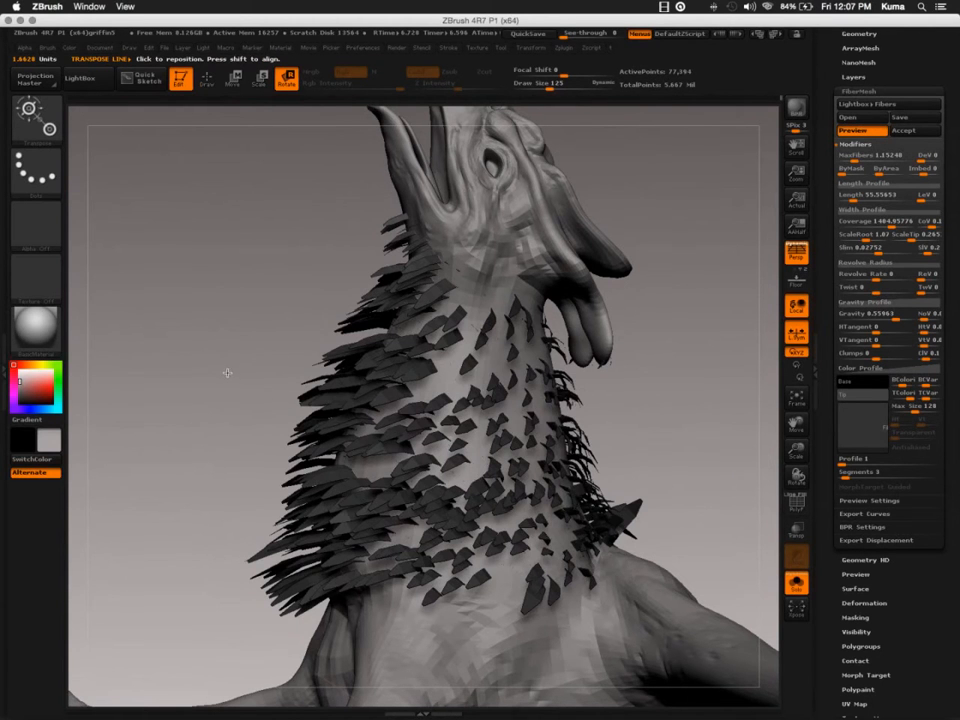
# Turn off perspective and raise the neck feathers' Gravity to about 0.96
pyautogui.moveTo(227, 373); pyautogui.dragTo(245, 399)
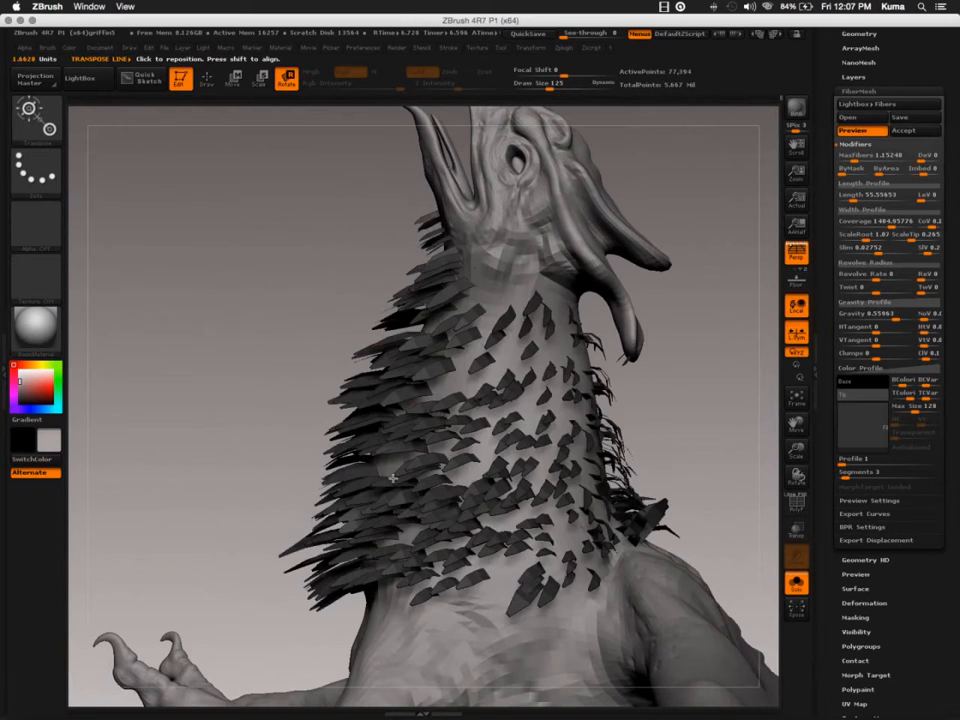
pyautogui.moveTo(452, 498); pyautogui.dragTo(446, 500, button='right')
pyautogui.press('p')
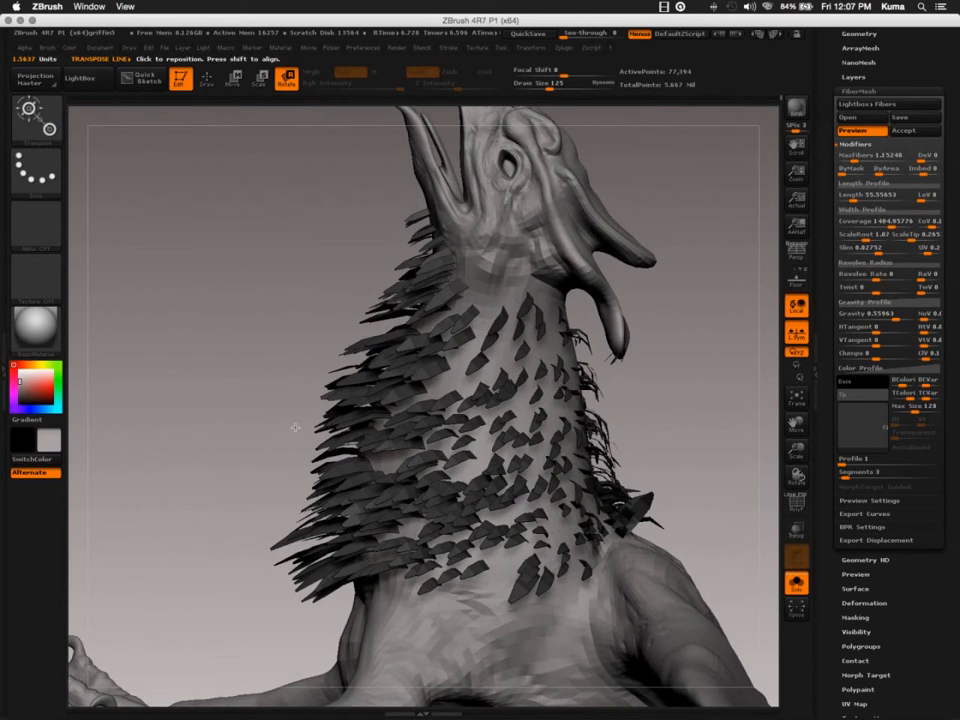
pyautogui.moveTo(295, 427); pyautogui.dragTo(361, 461)
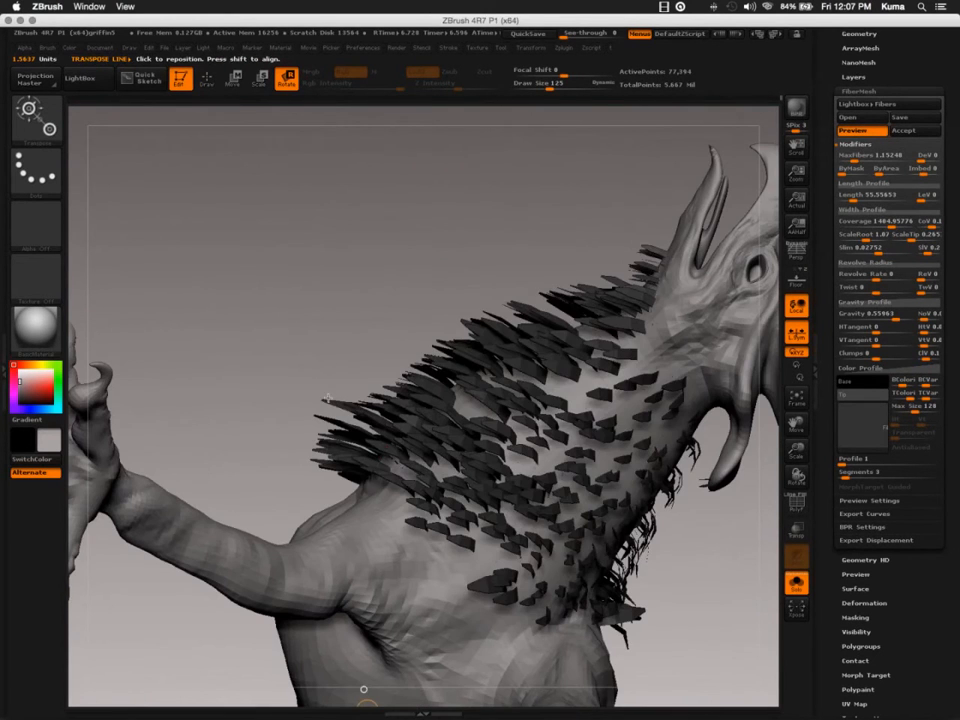
pyautogui.moveTo(328, 398); pyautogui.dragTo(243, 568)
pyautogui.moveTo(304, 447); pyautogui.dragTo(303, 411, button='right')
pyautogui.moveTo(320, 373); pyautogui.dragTo(690, 436)
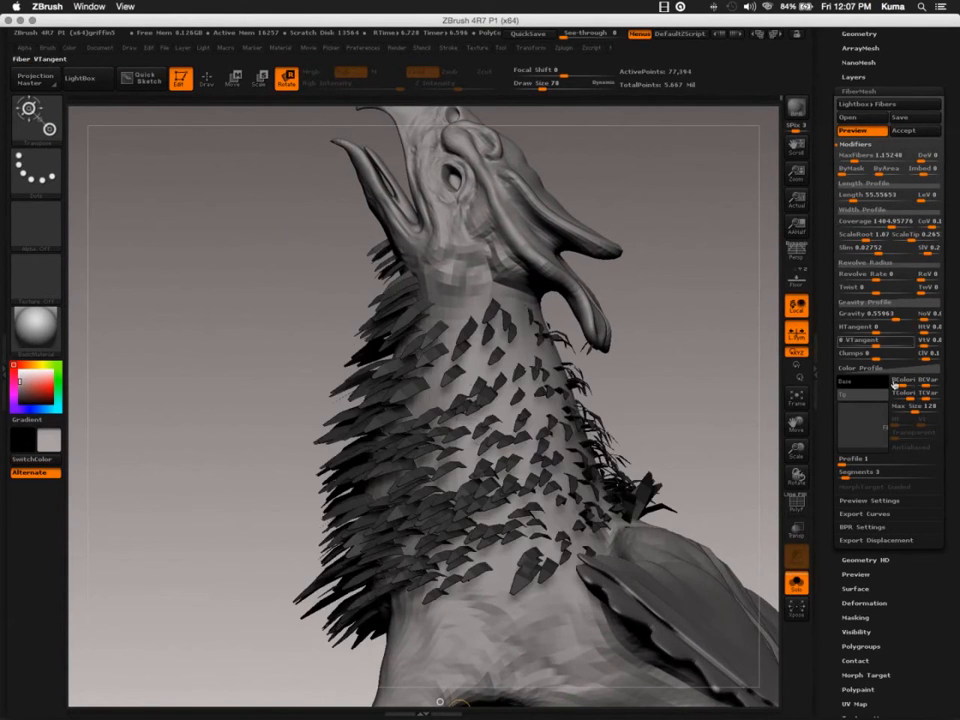
pyautogui.moveTo(896, 322); pyautogui.dragTo(909, 321)
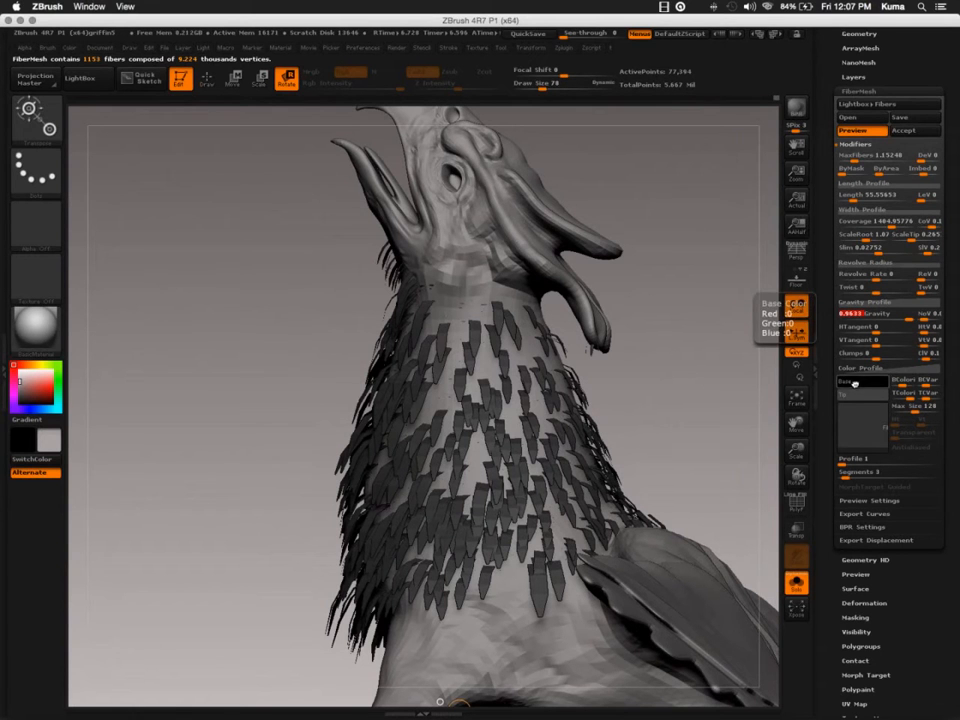
# Set the feathers' Tip color to a muted dark gold
pyautogui.click(854, 383)
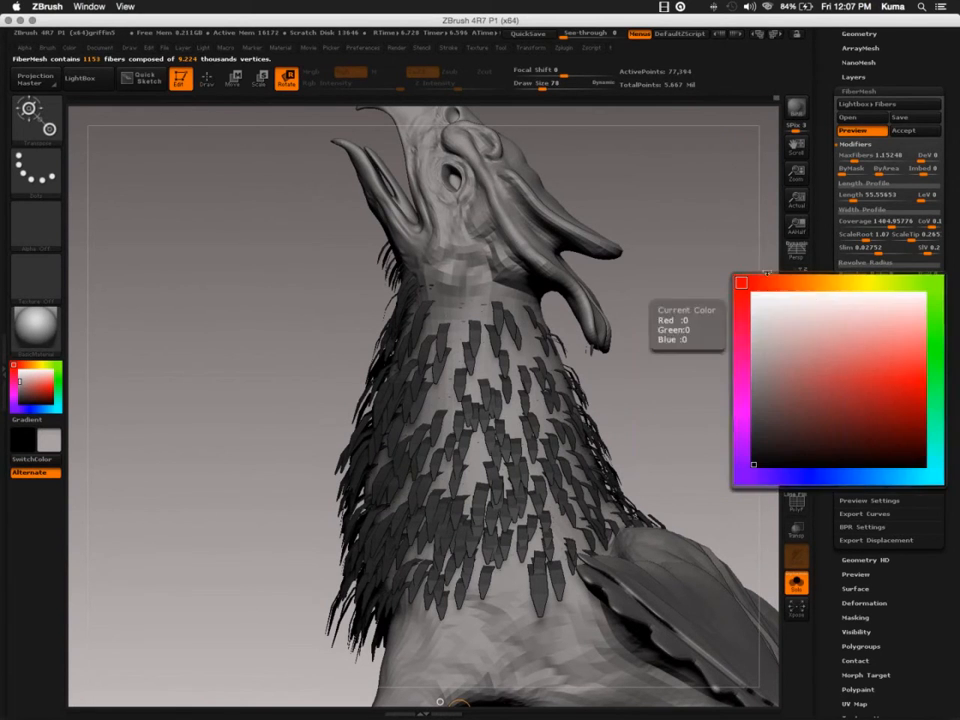
pyautogui.click(861, 393)
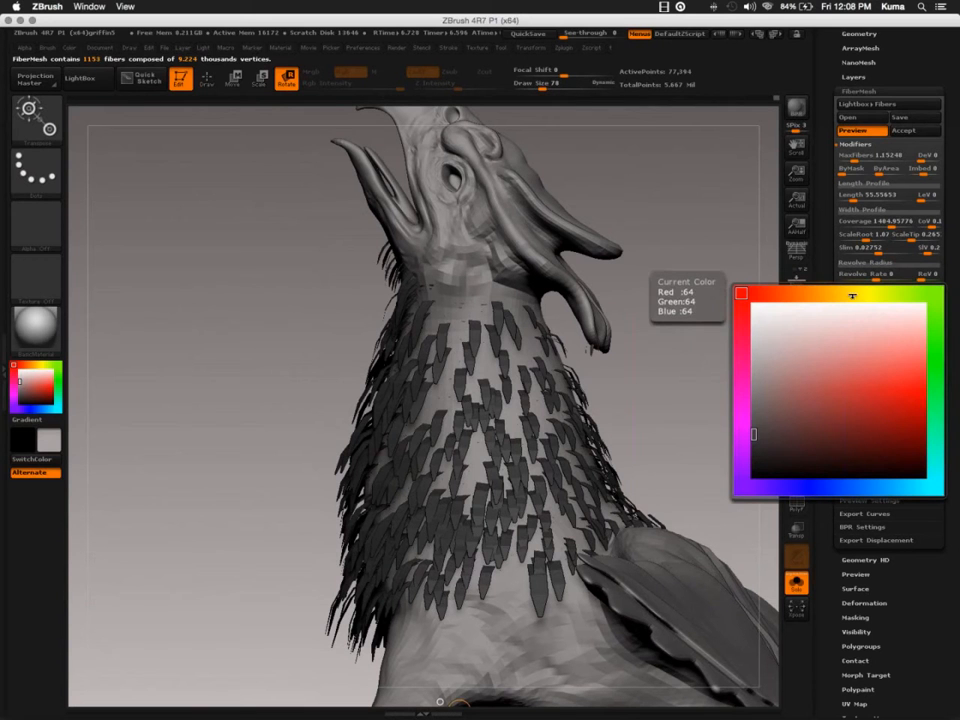
pyautogui.click(839, 293)
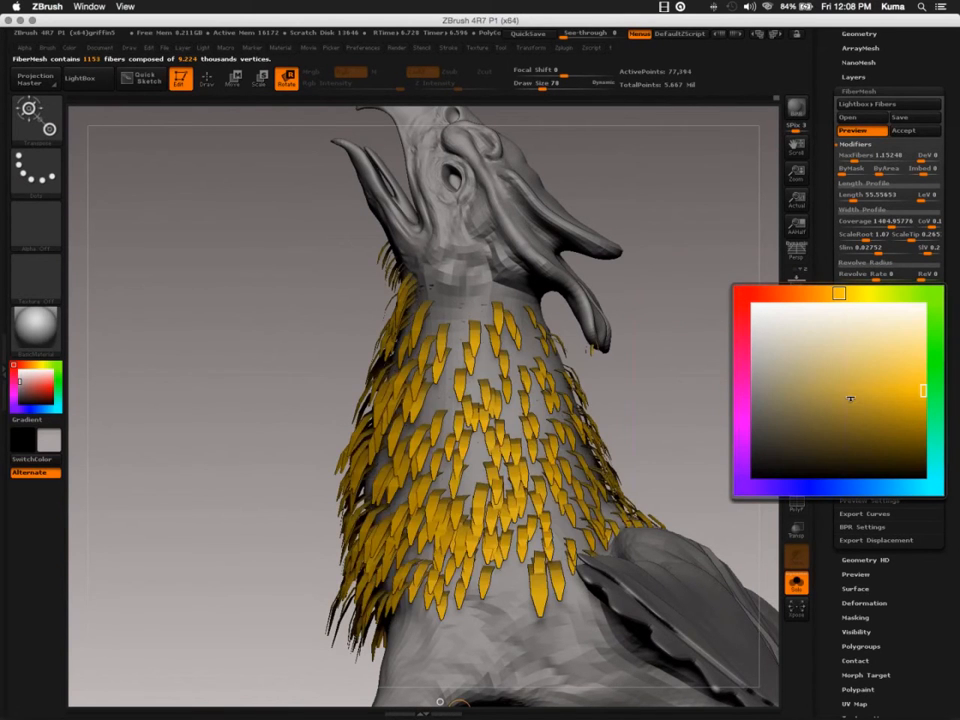
pyautogui.click(828, 418)
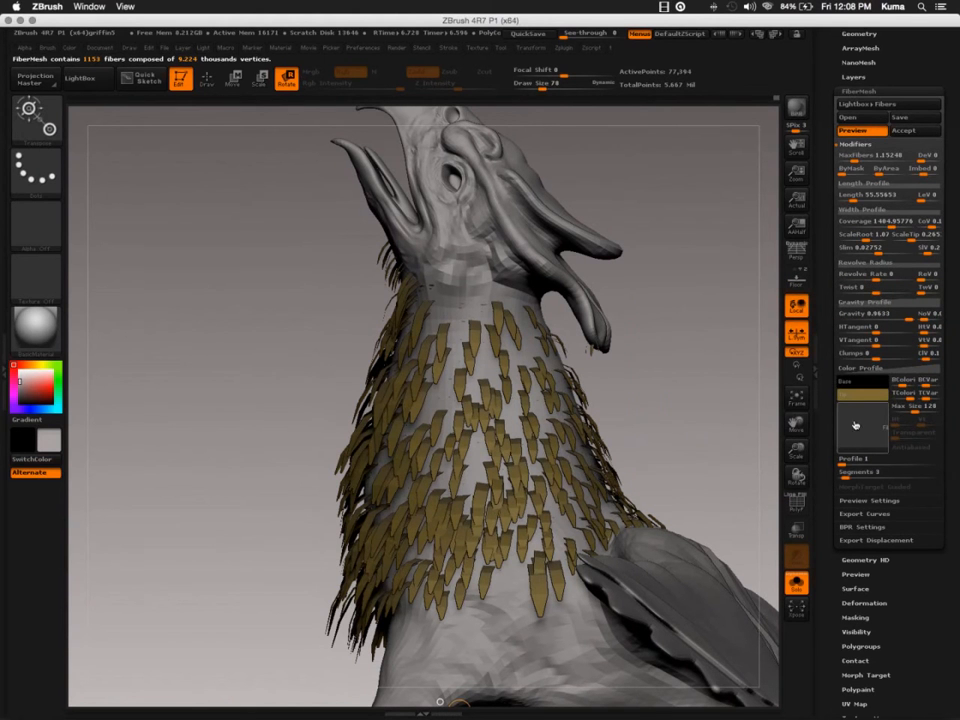
# Set the feathers' Base color to a pale golden yellow
pyautogui.click(848, 397)
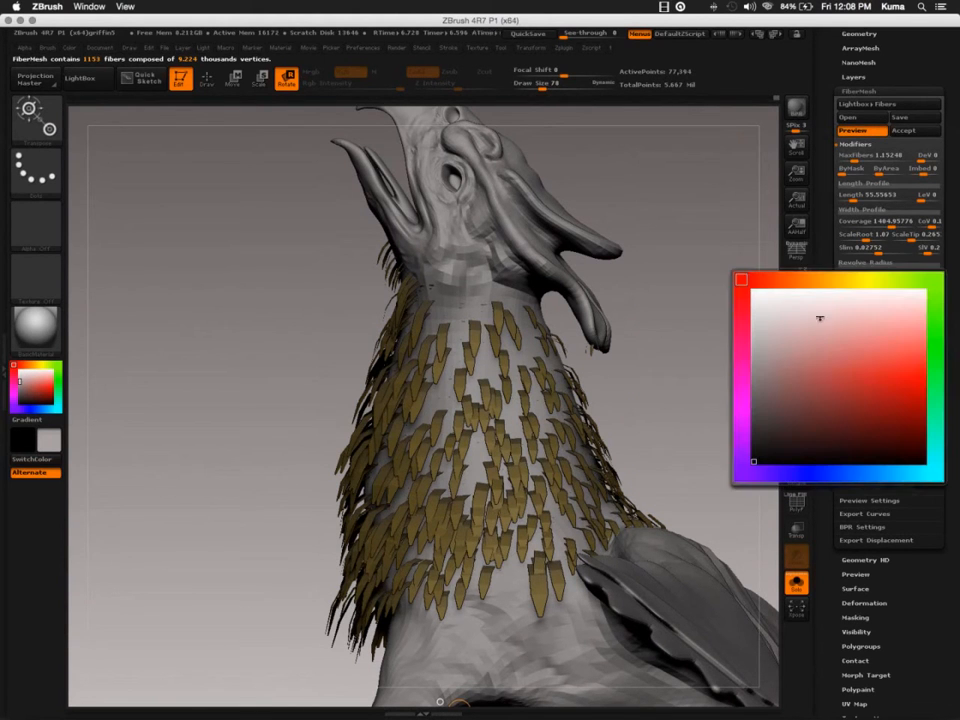
pyautogui.click(838, 281)
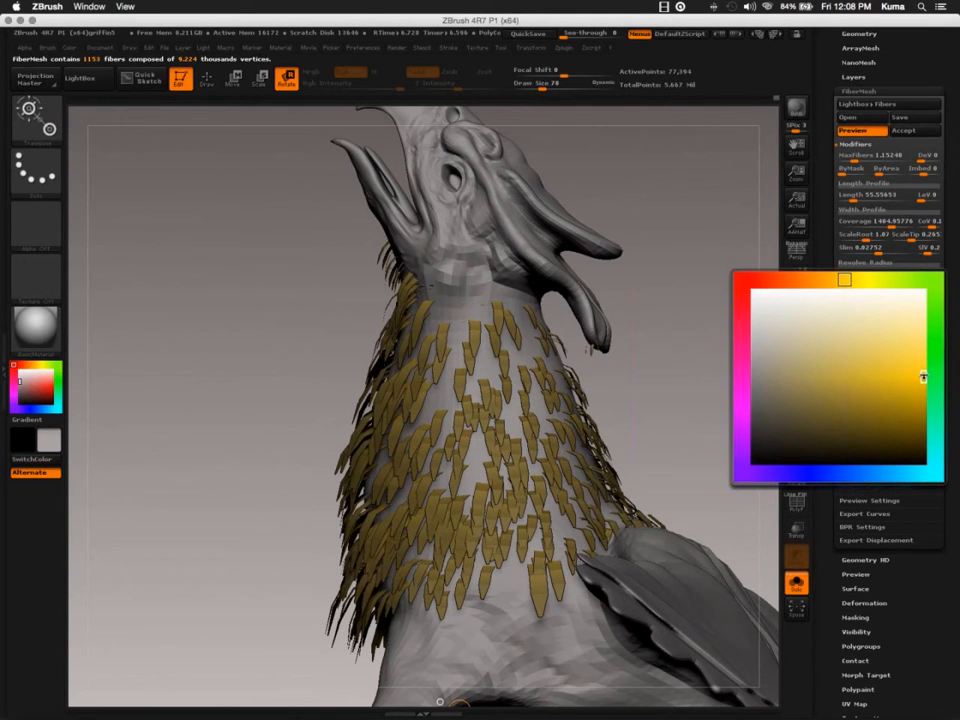
pyautogui.moveTo(917, 384)
pyautogui.mouseDown()
pyautogui.moveTo(919, 369)
pyautogui.moveTo(852, 341)
pyautogui.mouseUp()
# Darken the feathers' Tip color to a deep brown with a slightly more orange hue
pyautogui.click(862, 395)
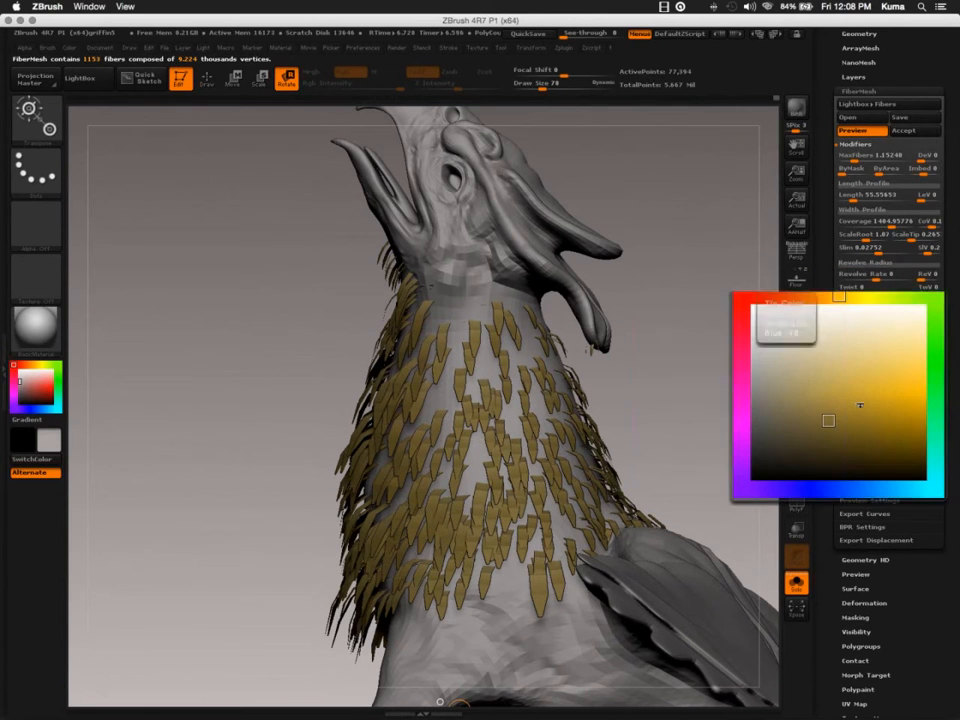
pyautogui.moveTo(820, 429); pyautogui.dragTo(813, 434)
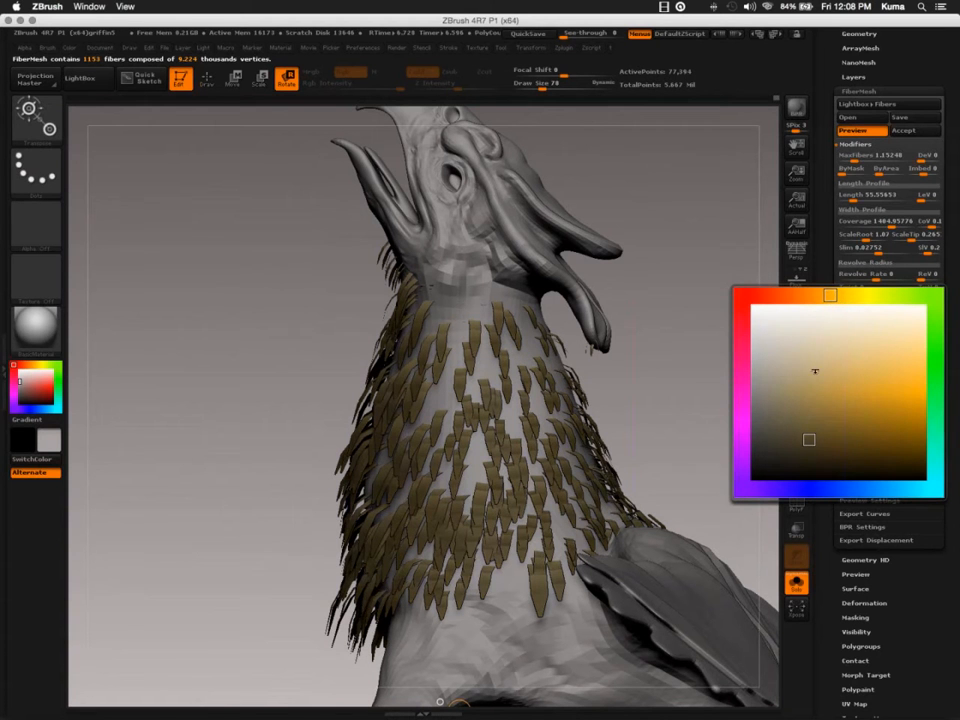
pyautogui.moveTo(800, 456); pyautogui.dragTo(801, 454)
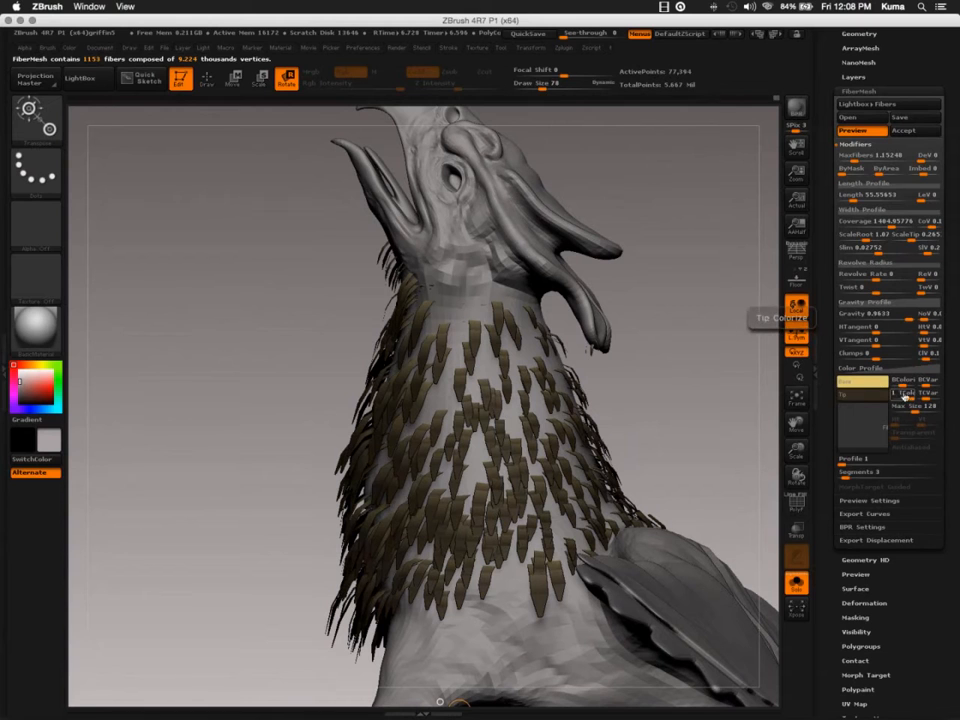
# Increase the base colorize strength and its color variation, and set the tip color variation to about 0.78
pyautogui.moveTo(894, 384); pyautogui.dragTo(908, 387)
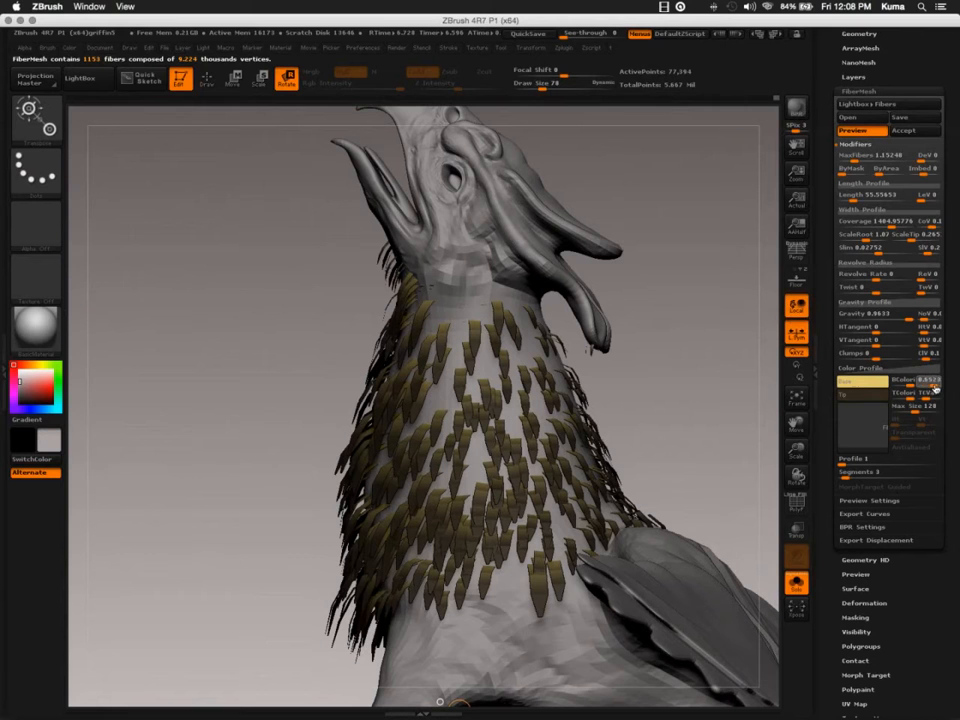
pyautogui.moveTo(926, 386); pyautogui.dragTo(933, 405)
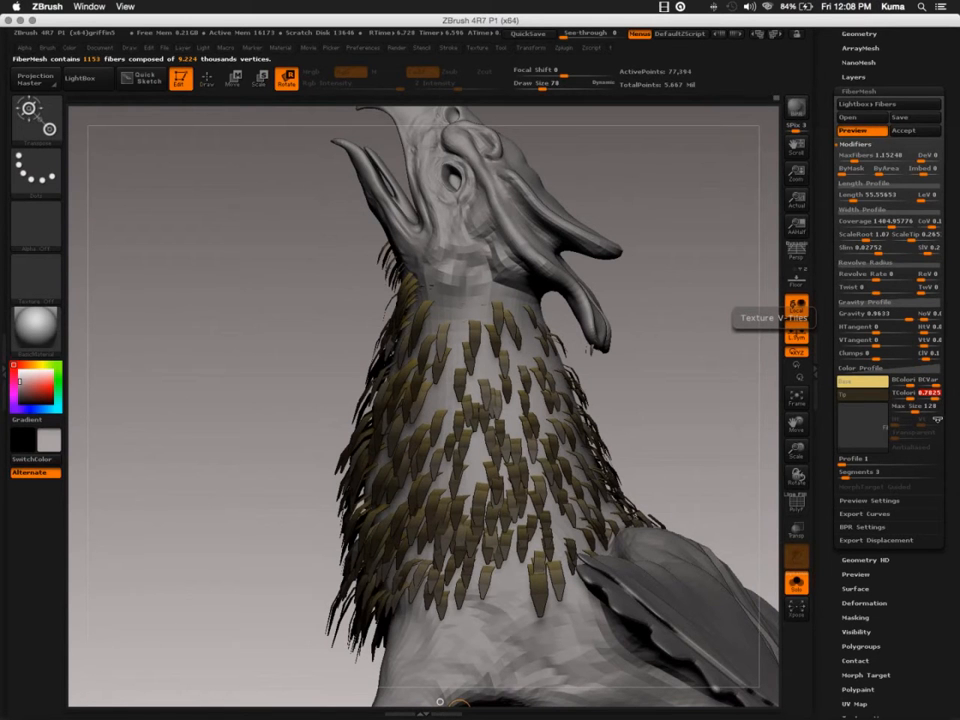
pyautogui.moveTo(224, 332); pyautogui.dragTo(257, 438)
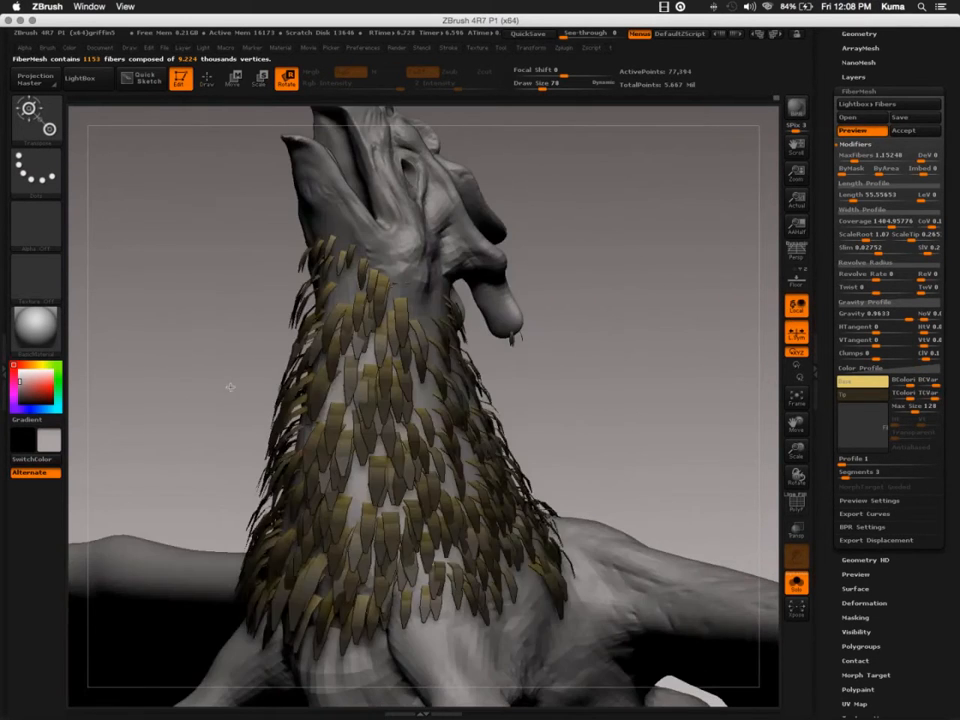
pyautogui.moveTo(230, 387); pyautogui.dragTo(250, 428)
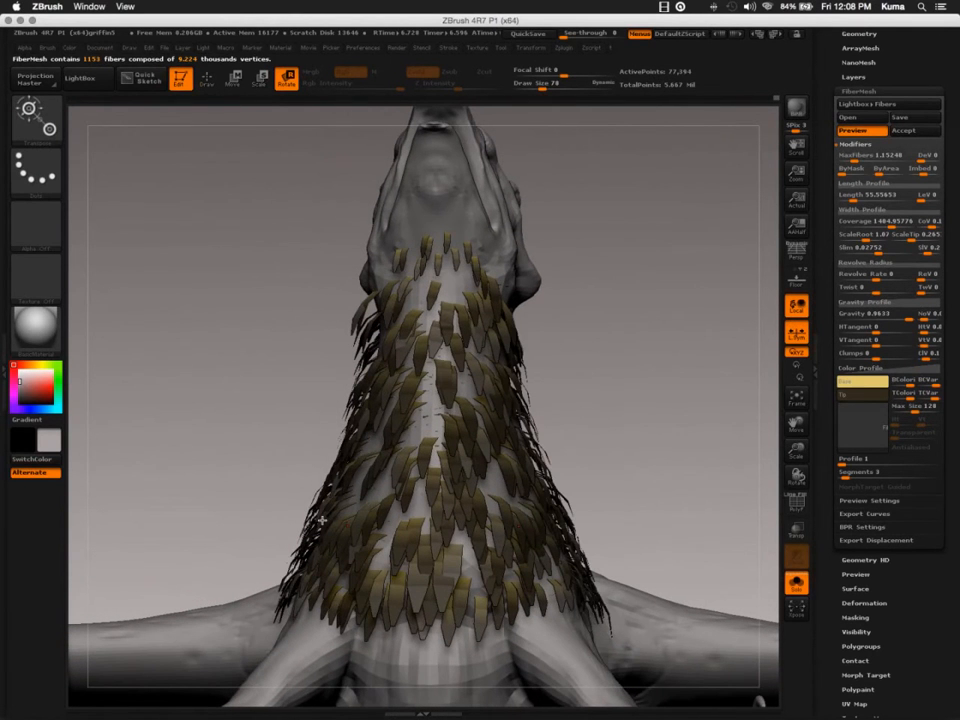
# Switch to Google Chrome, search for "feather texture" and browse the image results for a usable feather
pyautogui.click(853, 428)
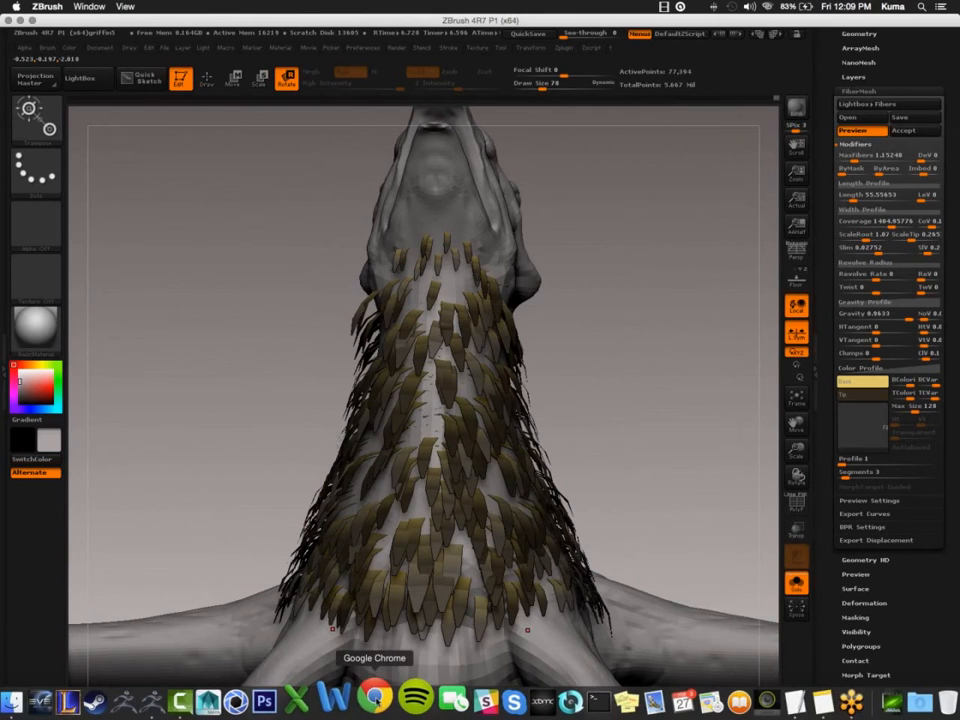
pyautogui.click(375, 700)
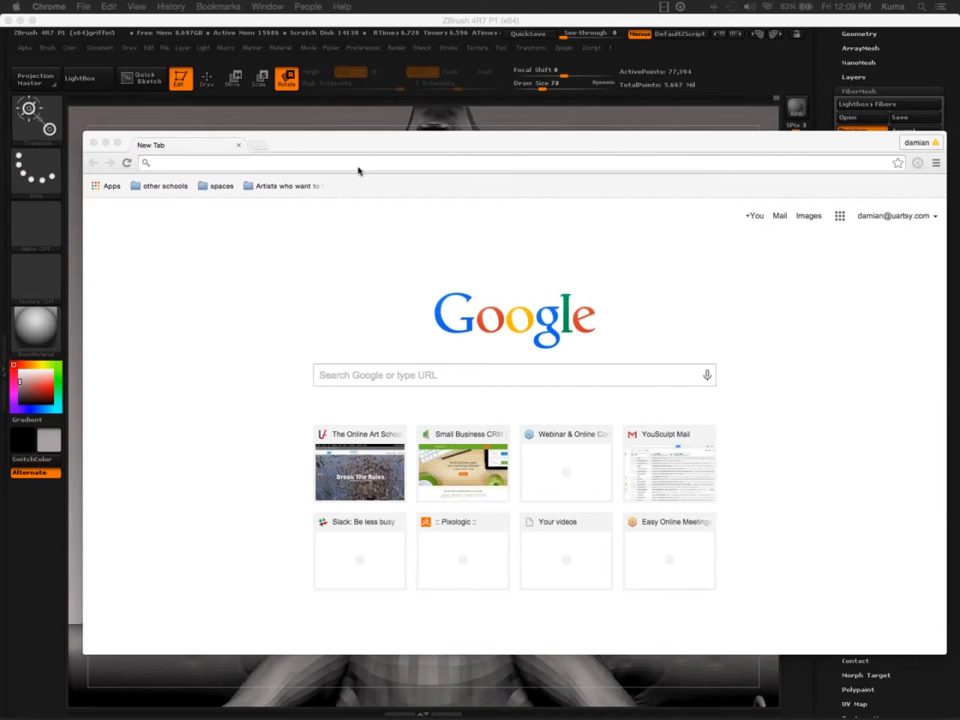
pyautogui.click(356, 166)
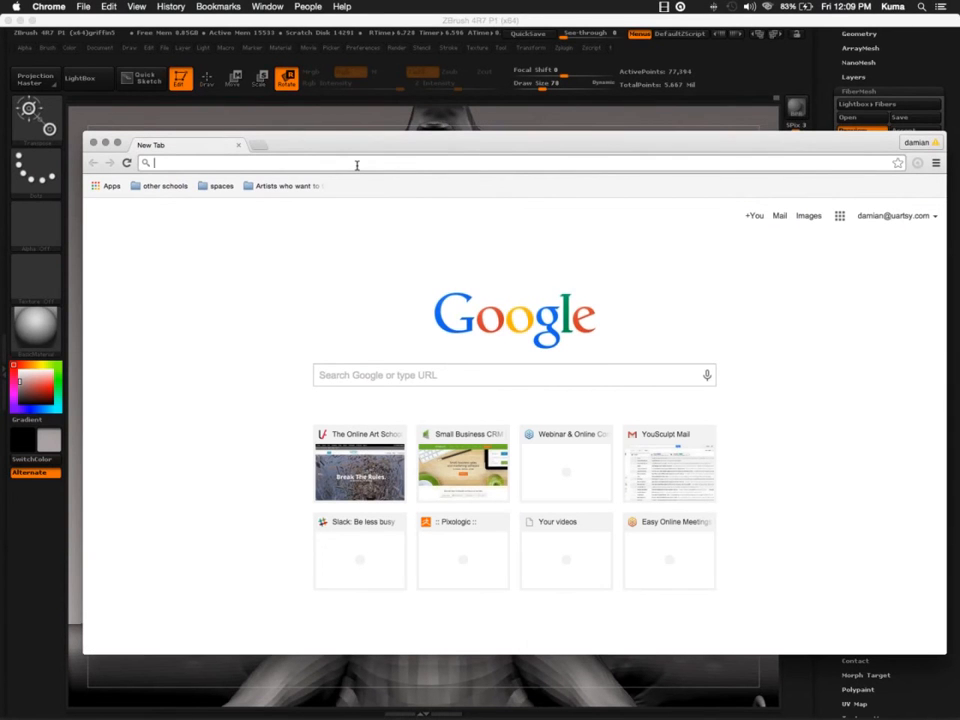
pyautogui.write('fea')
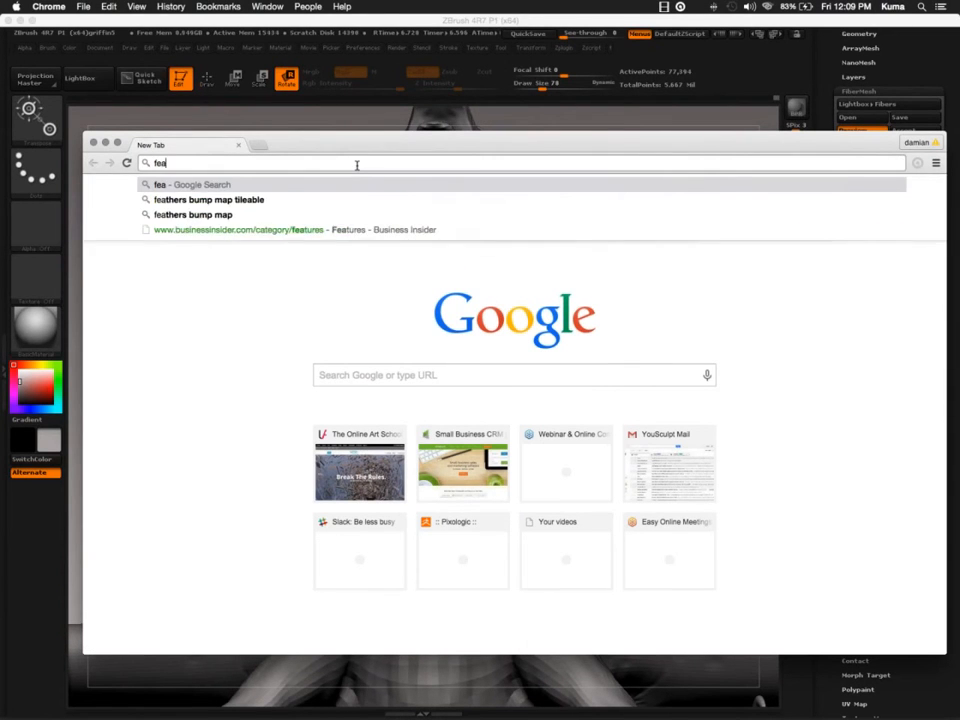
pyautogui.write('ther texture')
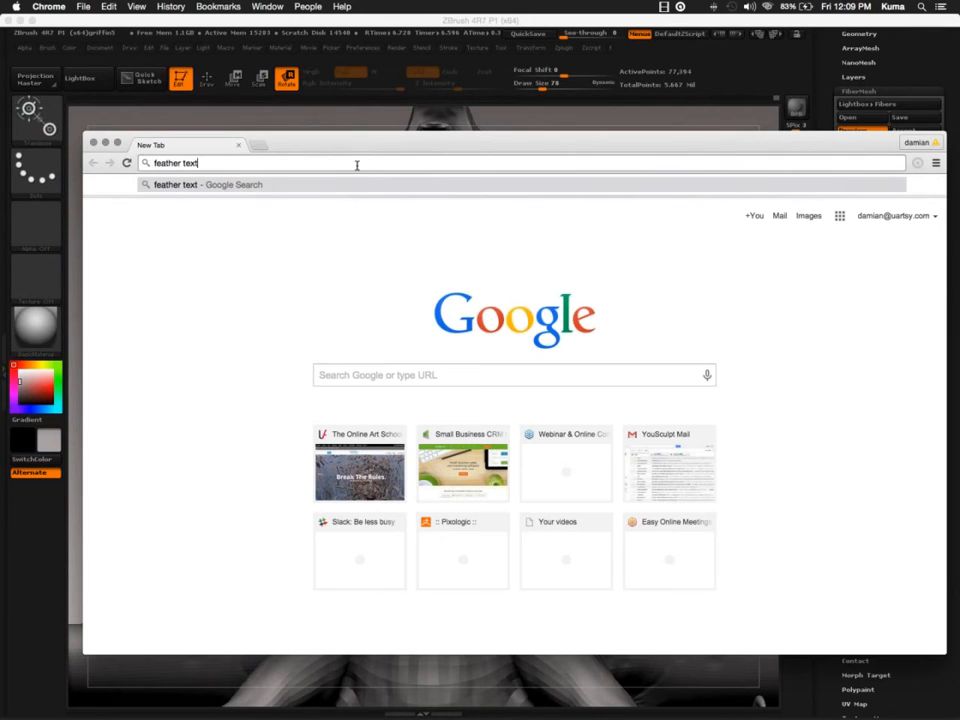
pyautogui.press('Return')
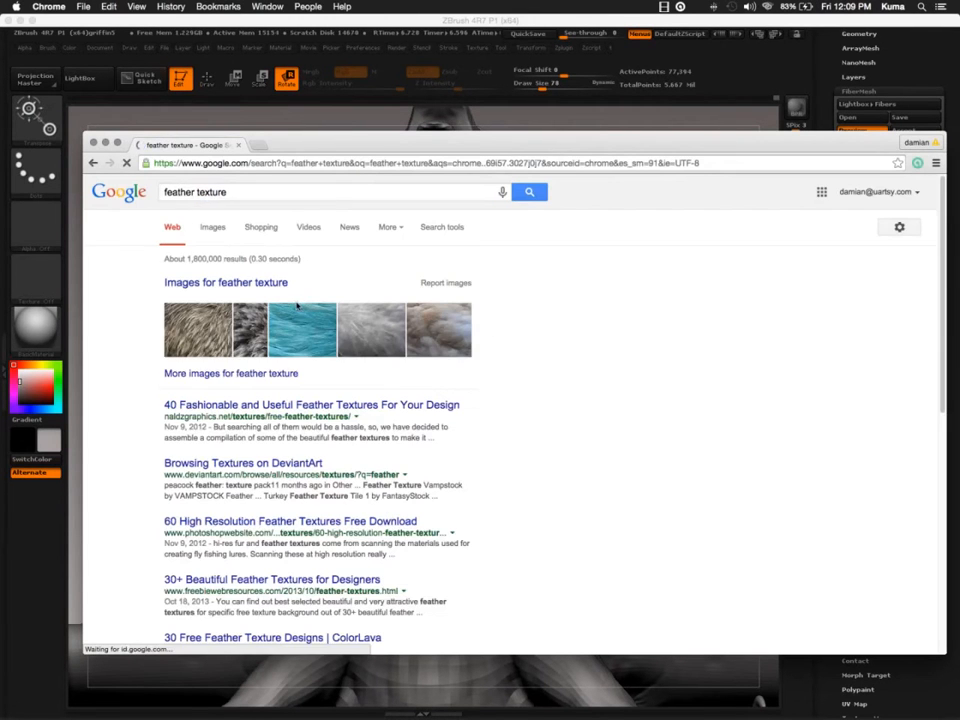
pyautogui.click(214, 229)
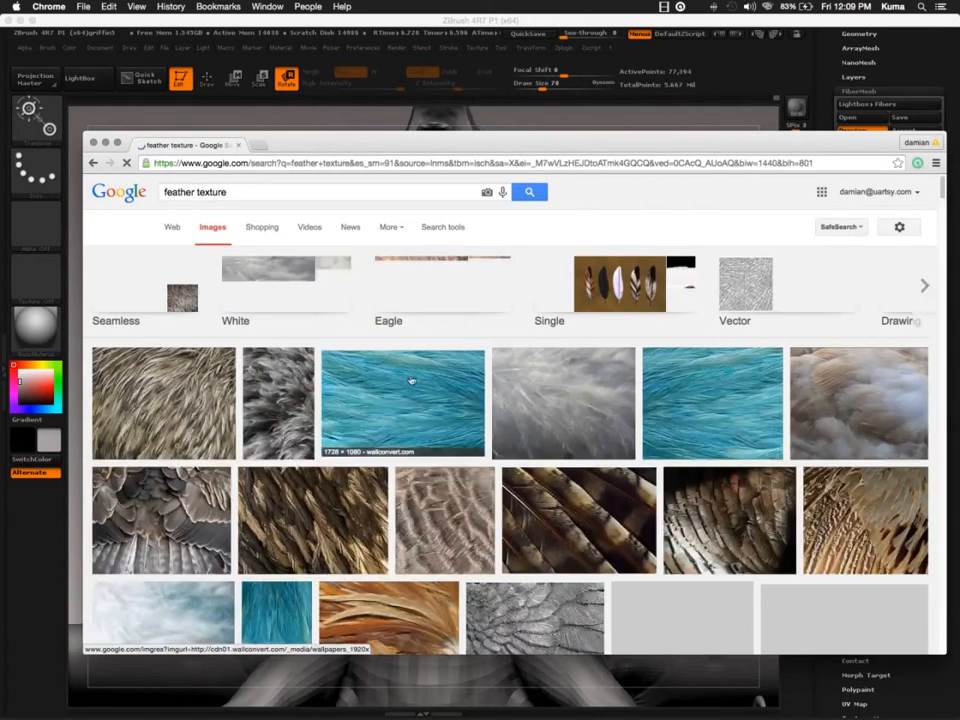
pyautogui.scroll(-10, 433, 335)
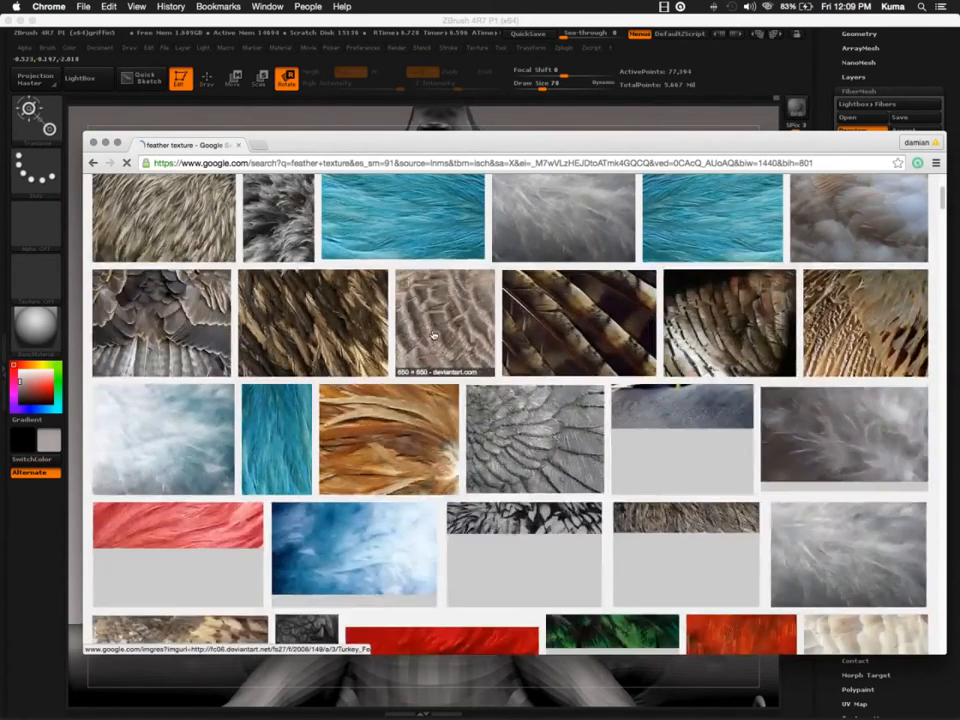
pyautogui.scroll(10, 433, 335)
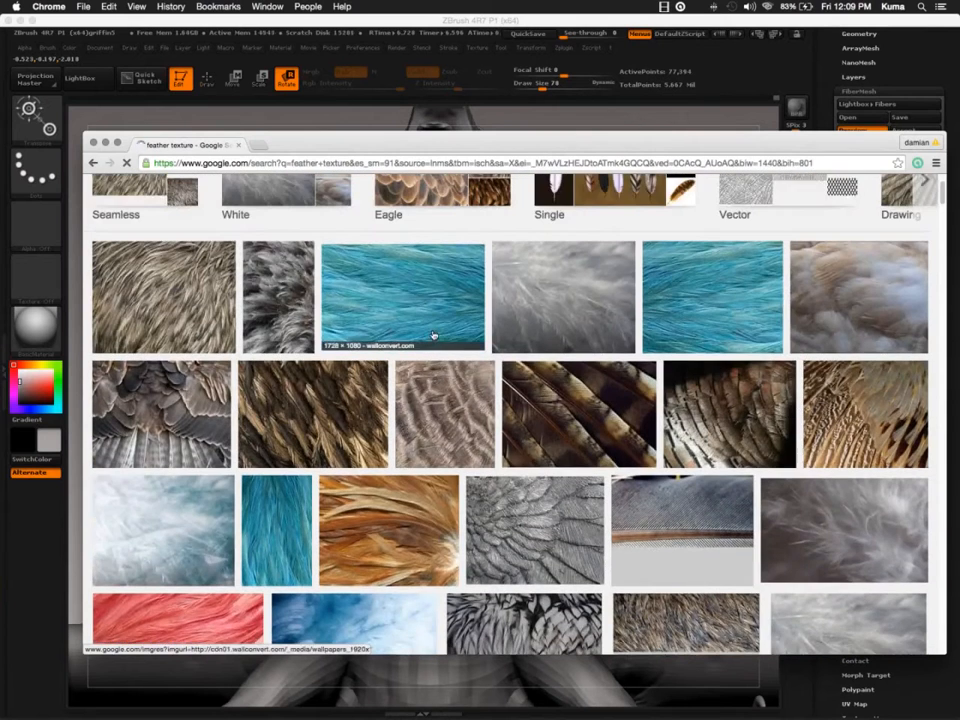
# Open the close-up image of a grey feather with a brown quill and save it to the Desktop as images
pyautogui.click(672, 512)
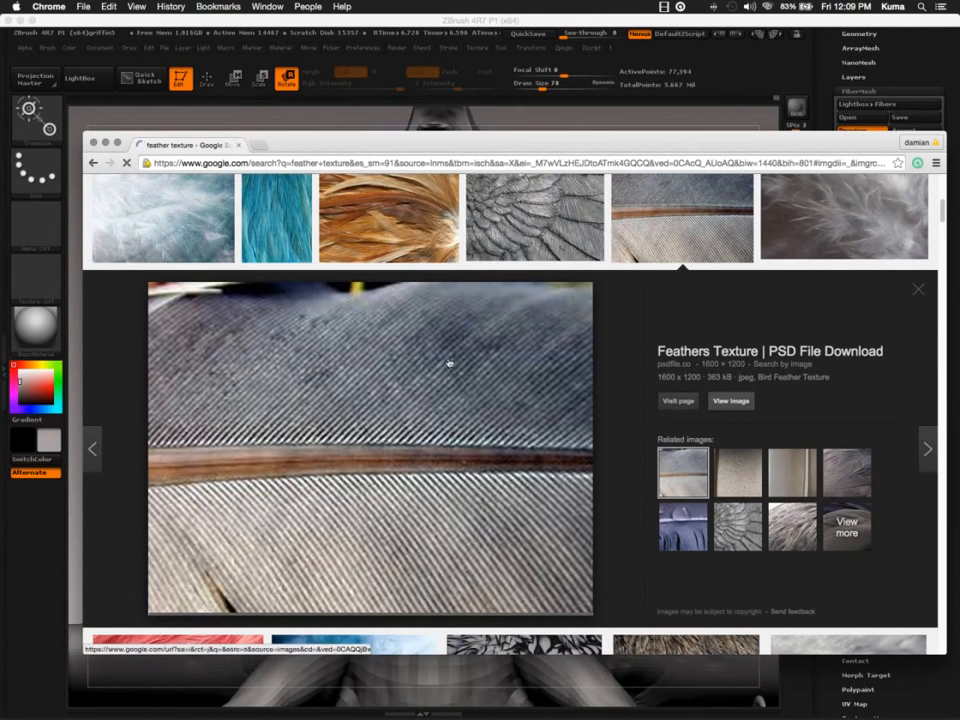
pyautogui.rightClick(404, 369)
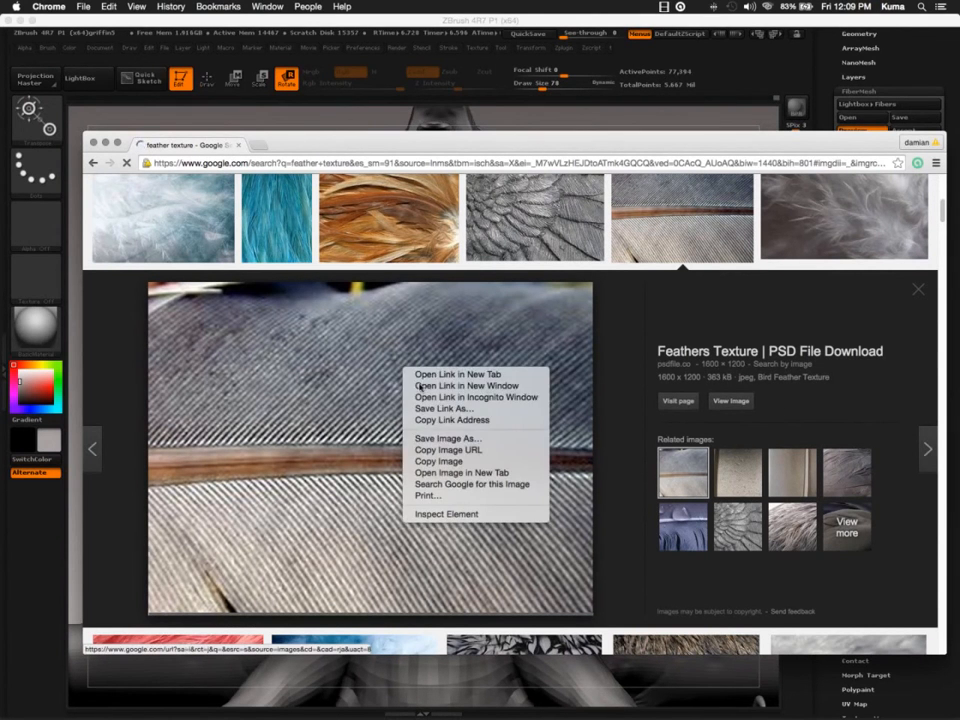
pyautogui.click(432, 438)
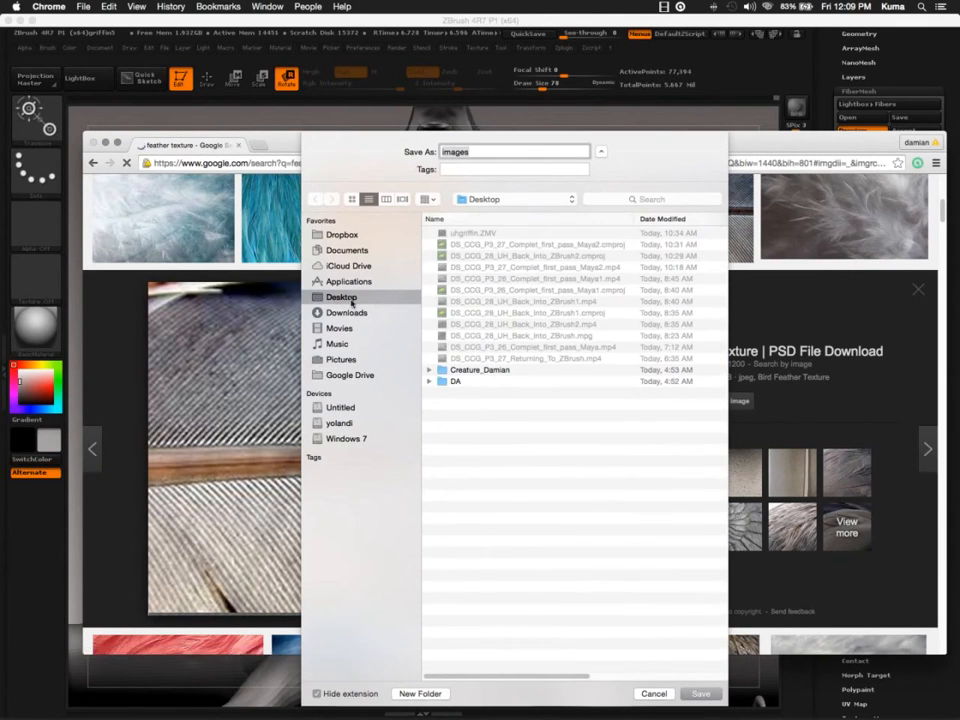
pyautogui.click(700, 693)
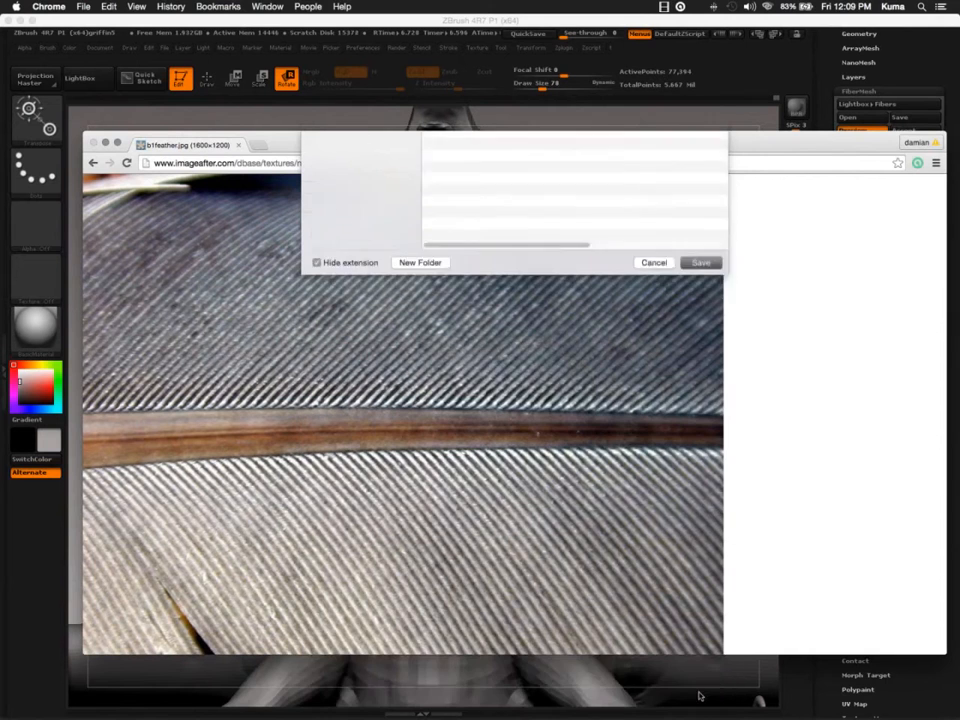
pyautogui.click(105, 144)
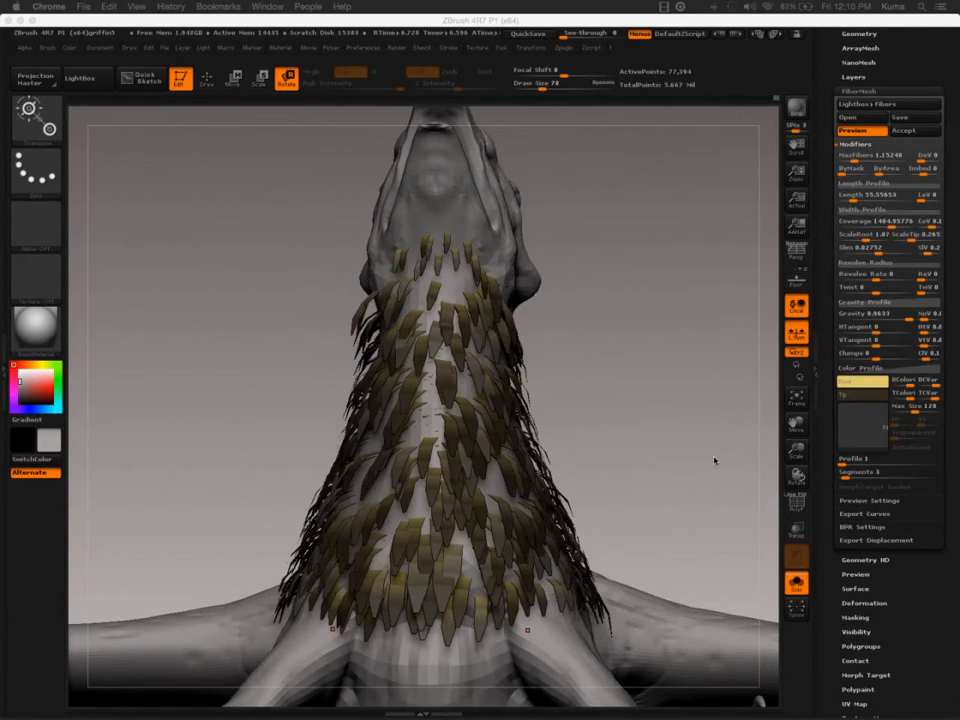
pyautogui.click(858, 423)
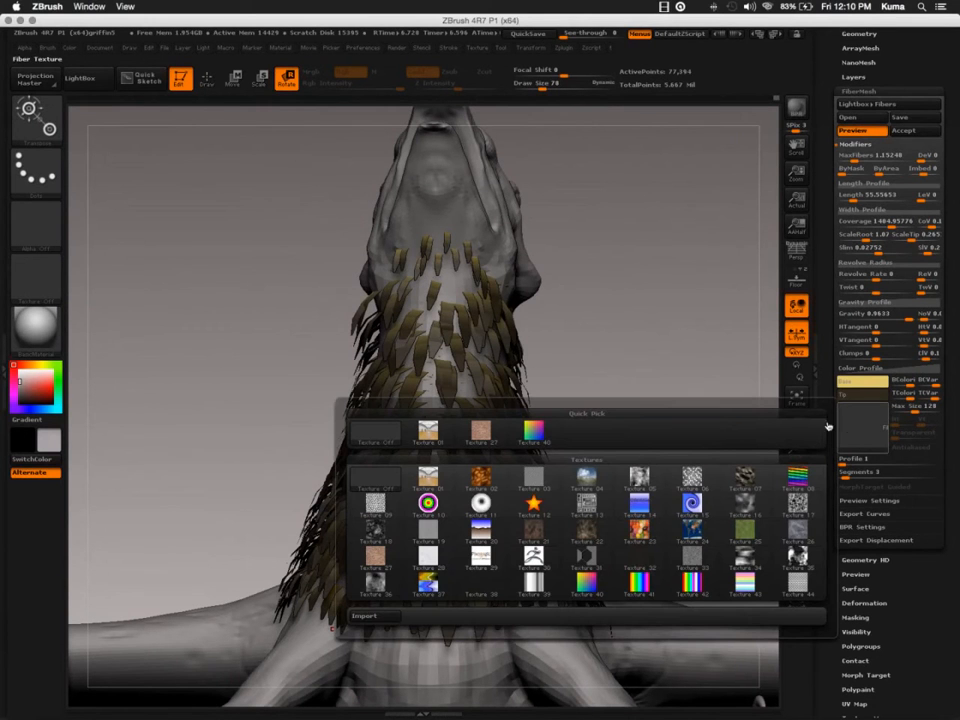
pyautogui.click(364, 615)
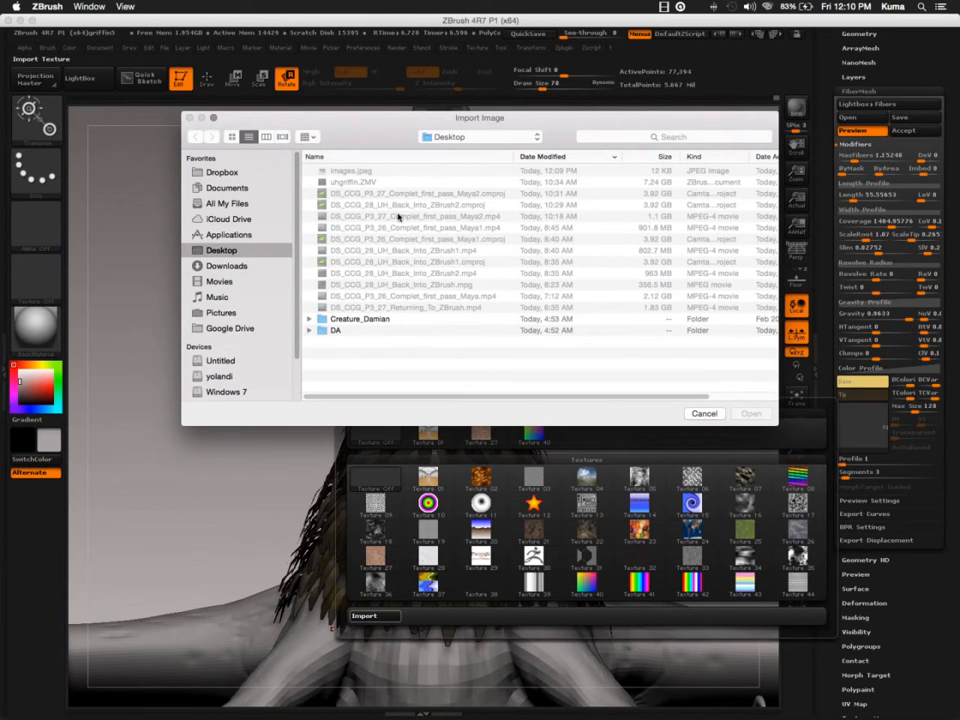
pyautogui.click(704, 413)
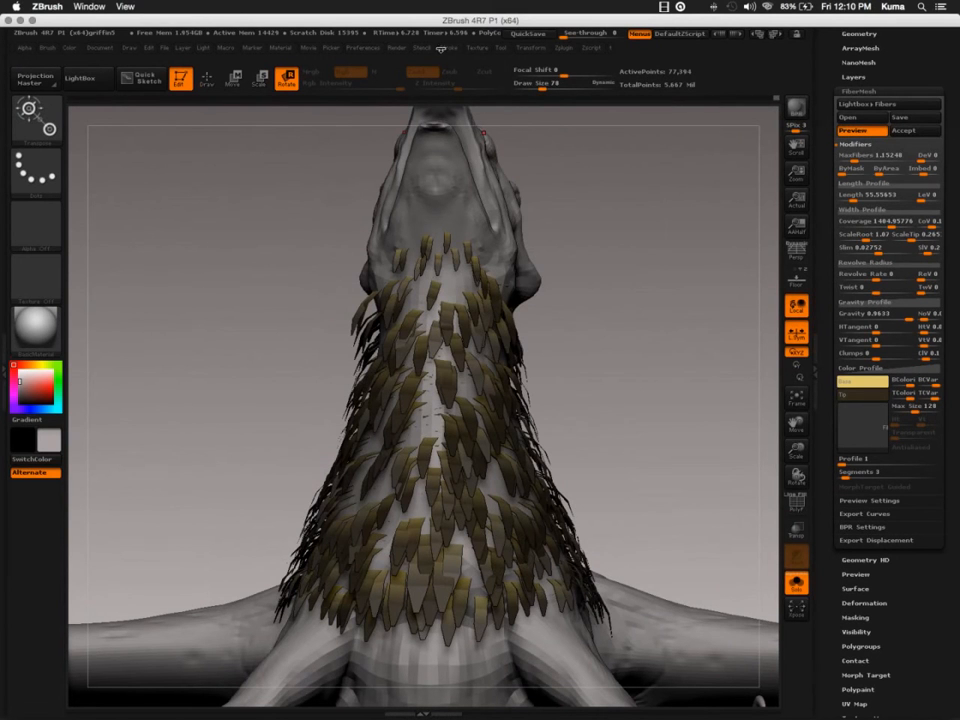
pyautogui.click(477, 47)
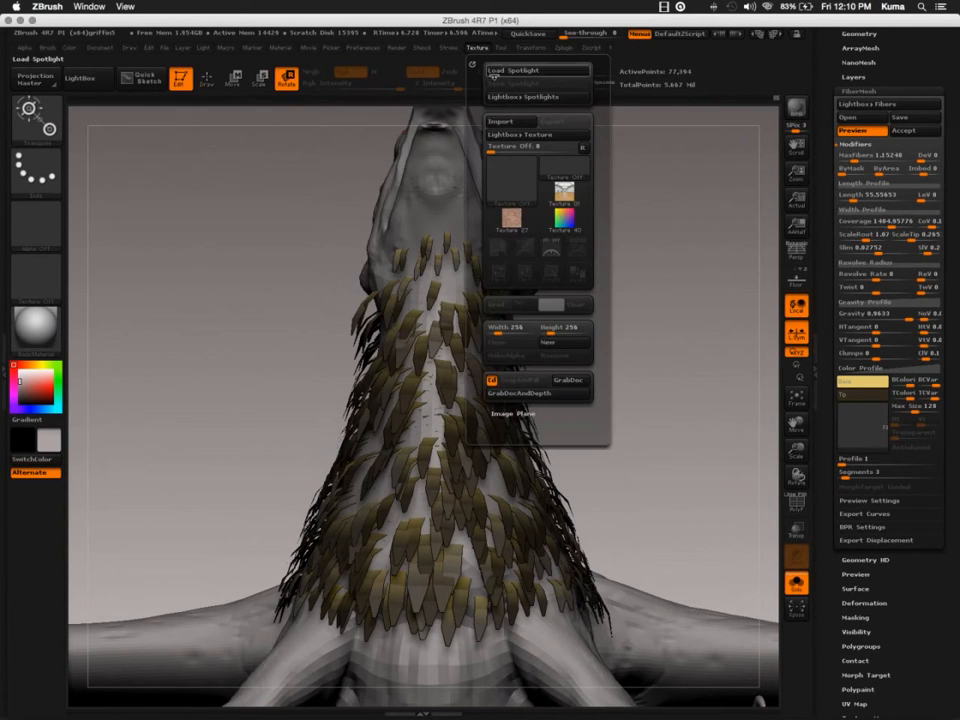
pyautogui.click(499, 121)
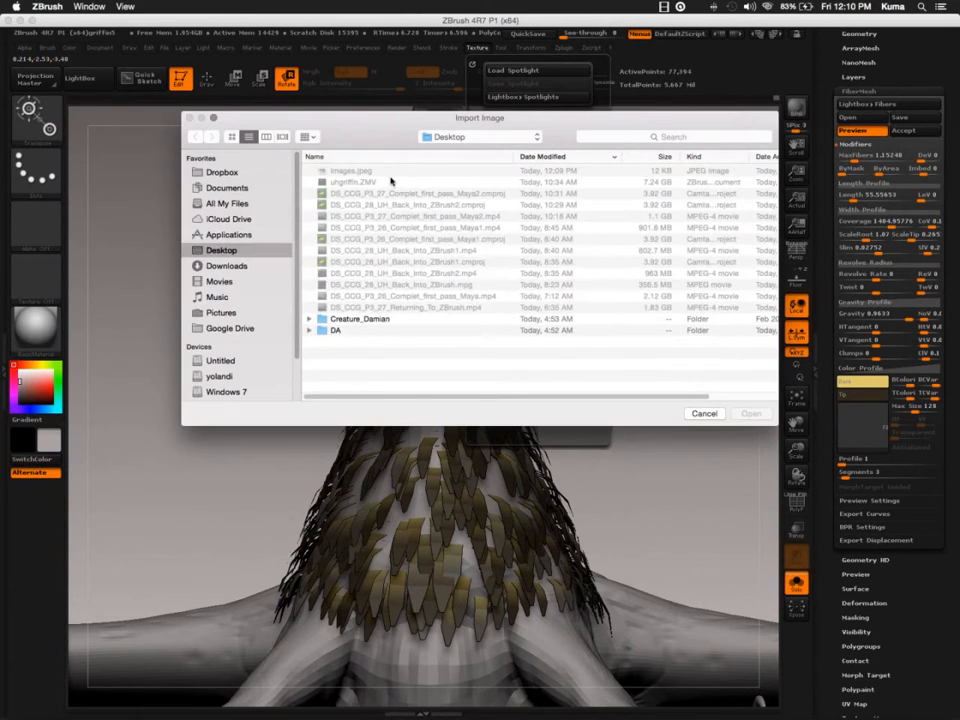
pyautogui.click(705, 414)
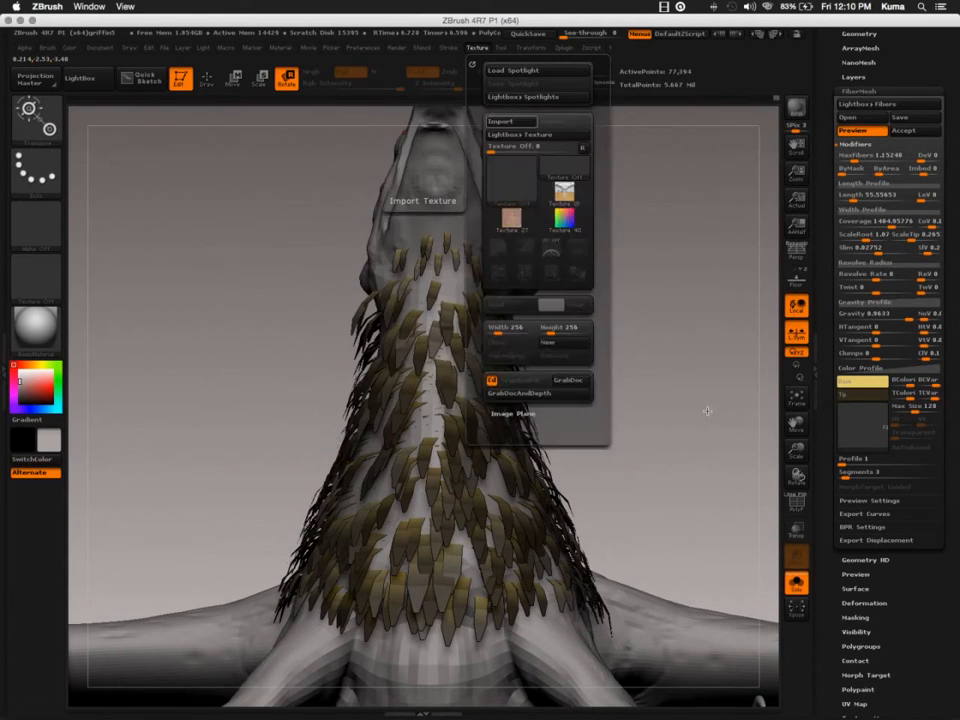
# Go back to Google Chrome and save the full-size feather image to the Desktop as b1feather
pyautogui.press('super+Tab')
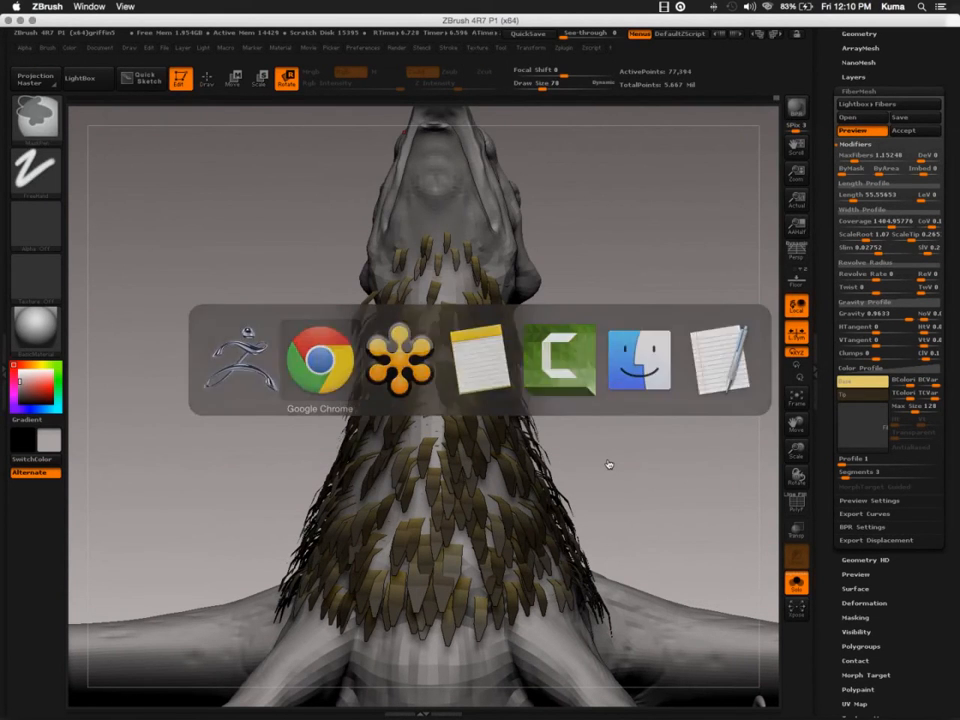
pyautogui.moveTo(806, 698)
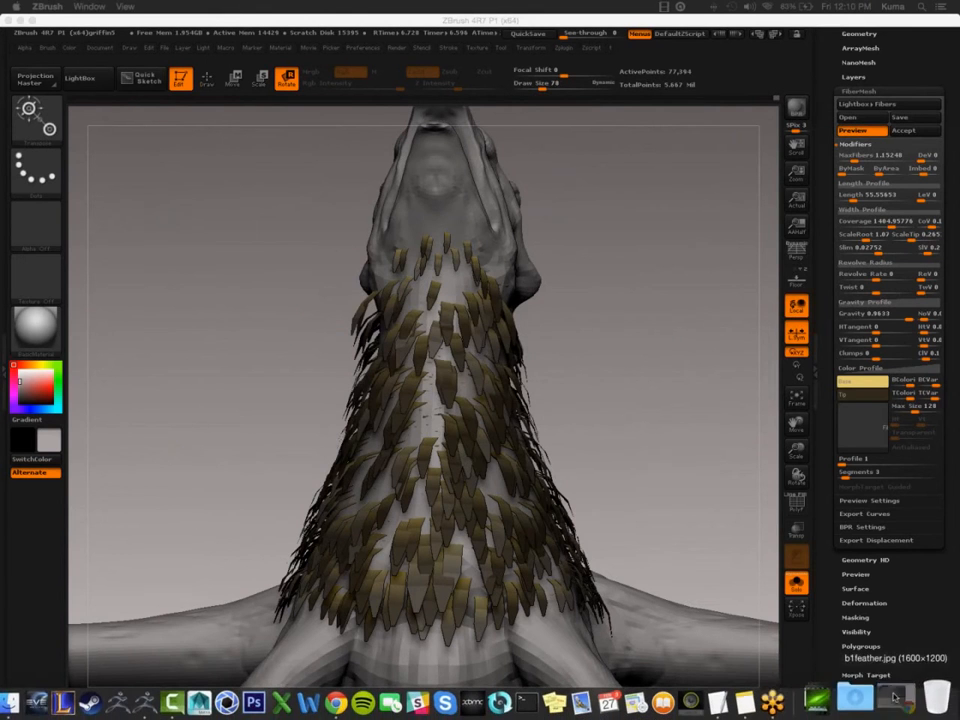
pyautogui.click(910, 698)
pyautogui.rightClick(465, 368)
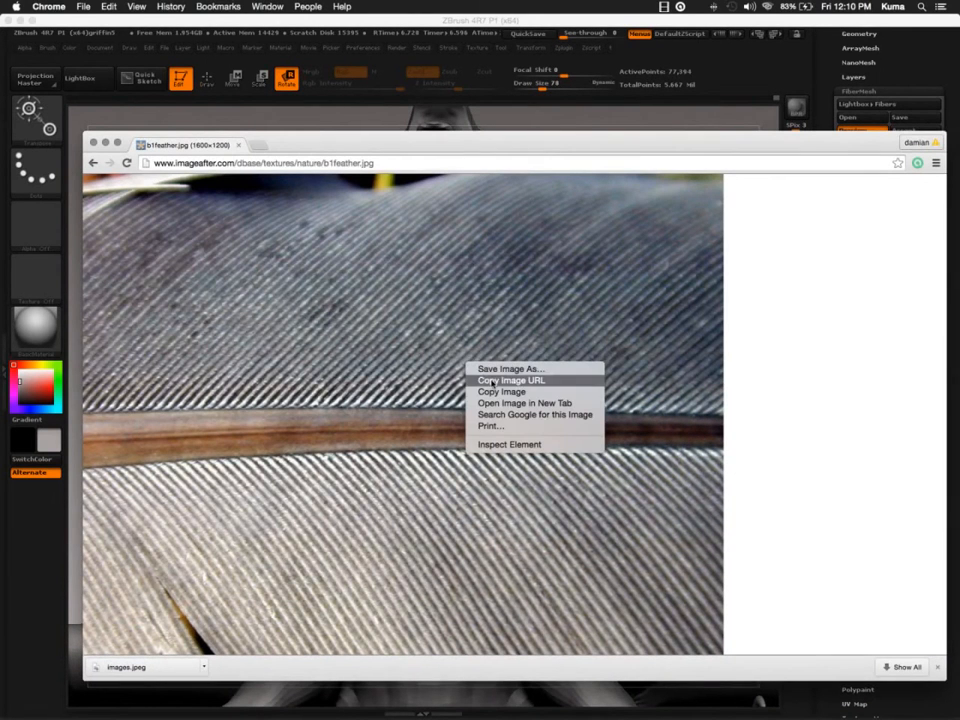
pyautogui.click(492, 370)
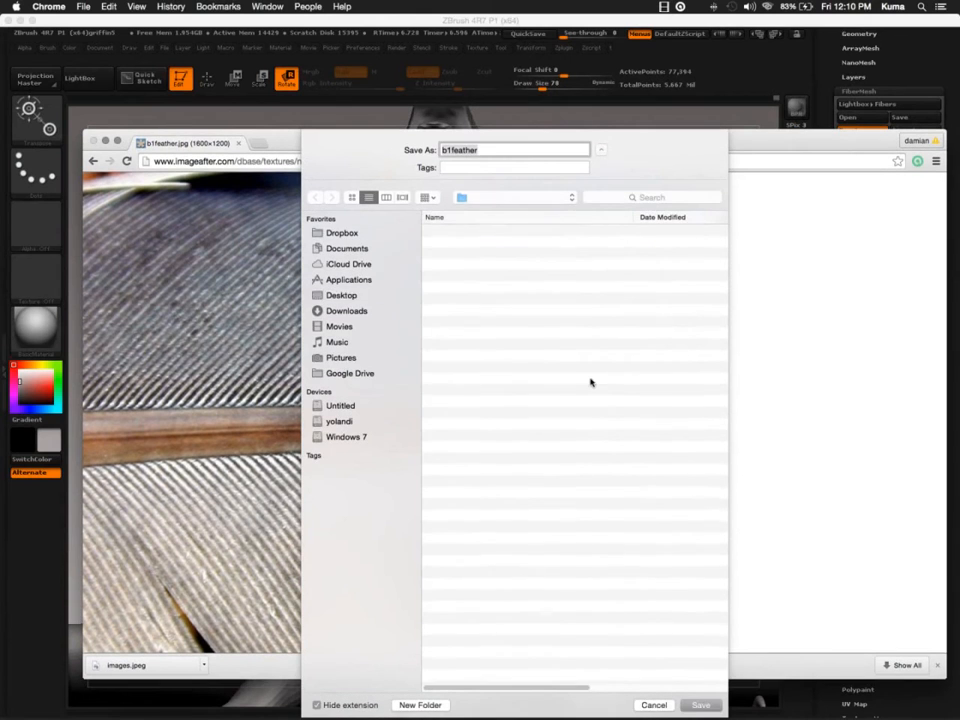
pyautogui.click(700, 705)
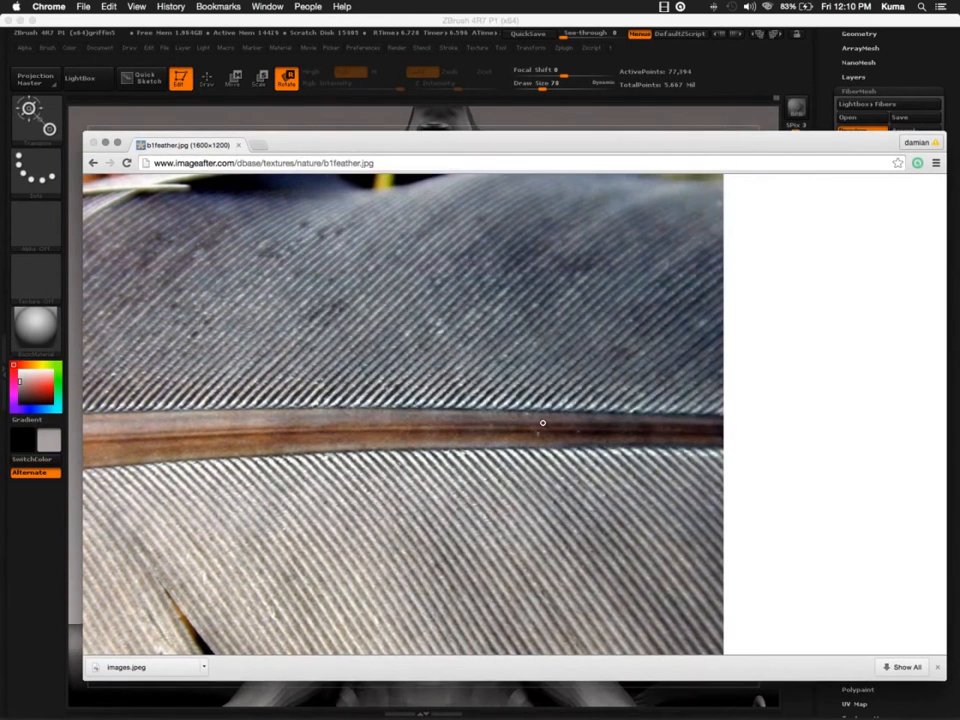
pyautogui.click(106, 143)
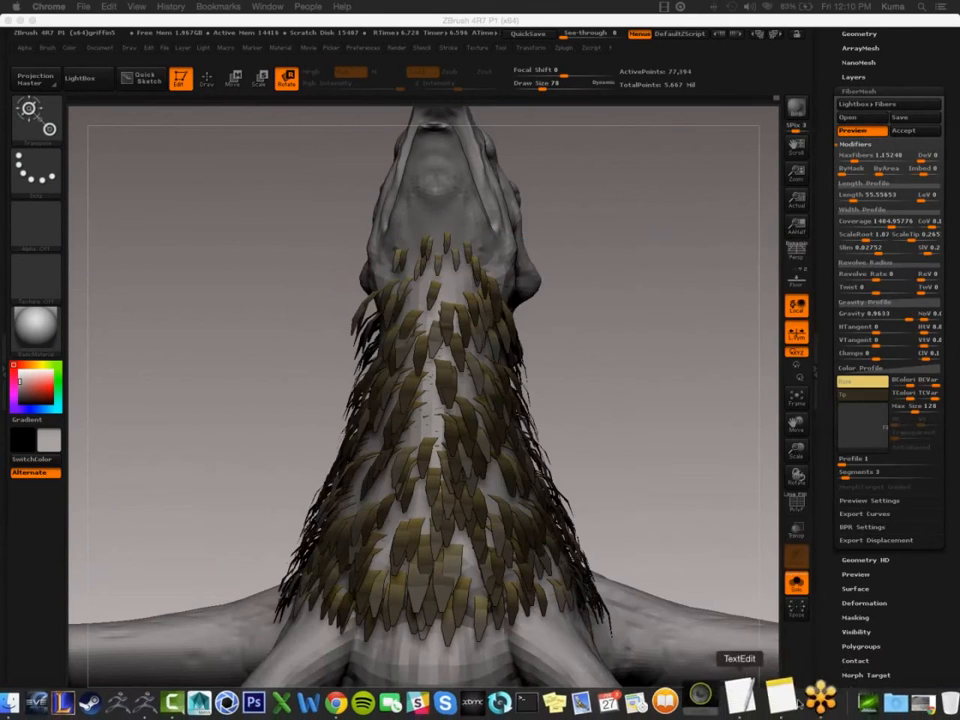
pyautogui.click(890, 698)
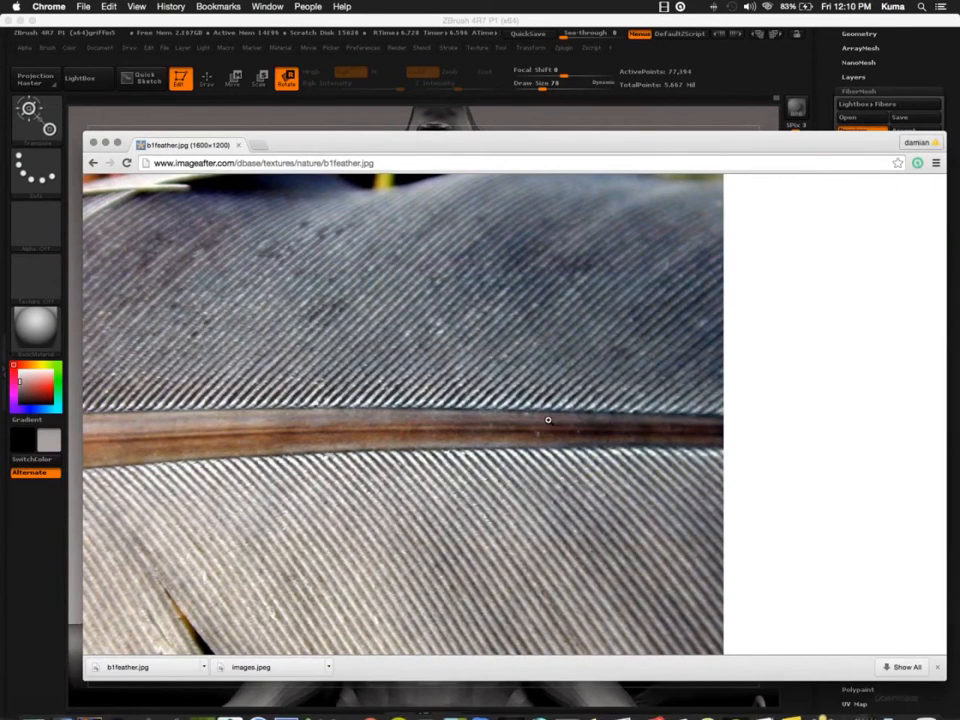
pyautogui.click(106, 143)
# Import b1feather.jpg from the Desktop as the FiberMesh fiber texture and accept auto-resizing it to the Max Size limit
pyautogui.click(862, 429)
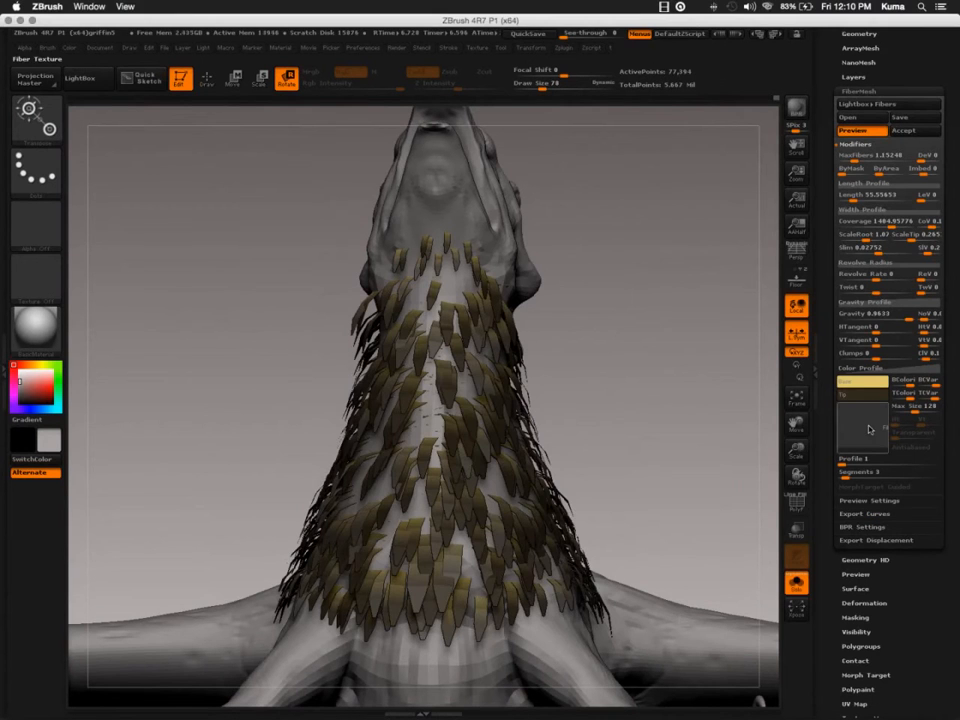
pyautogui.click(869, 429)
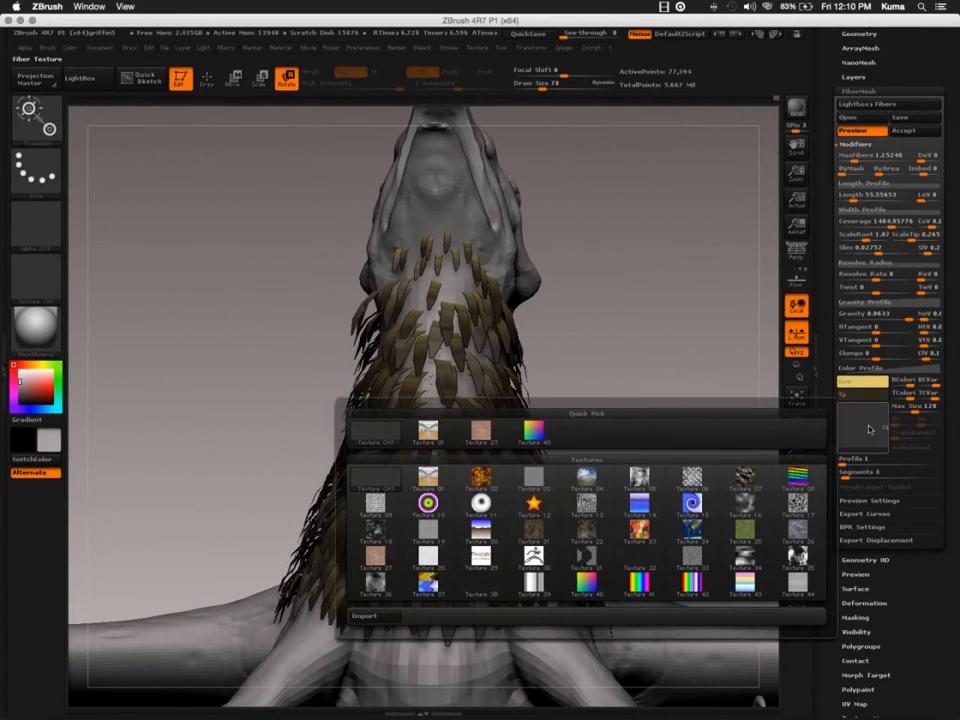
pyautogui.click(378, 616)
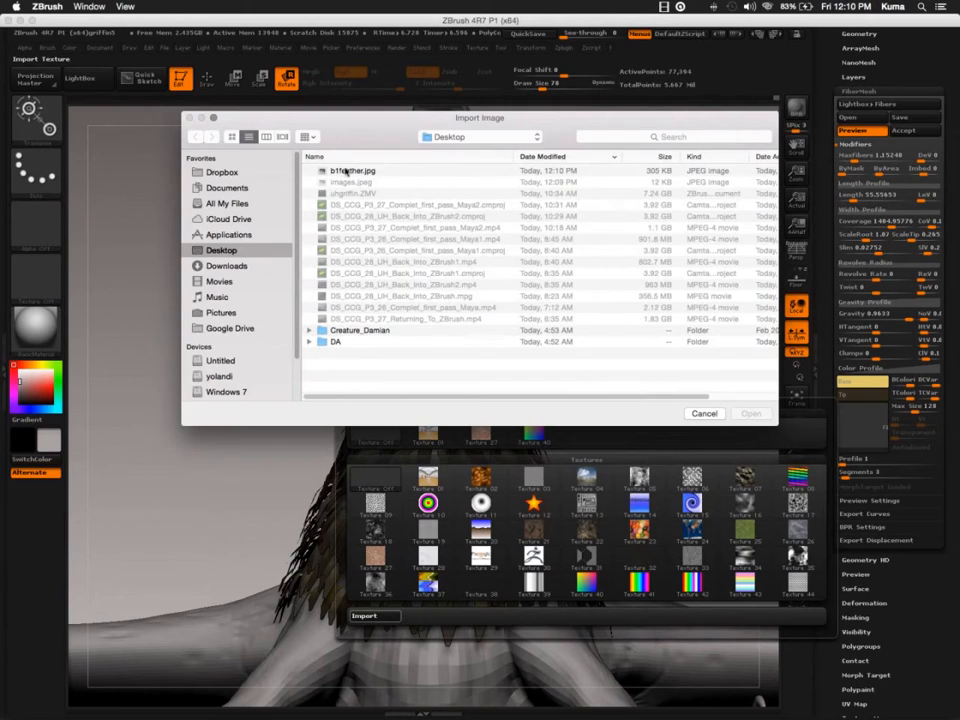
pyautogui.doubleClick(347, 172)
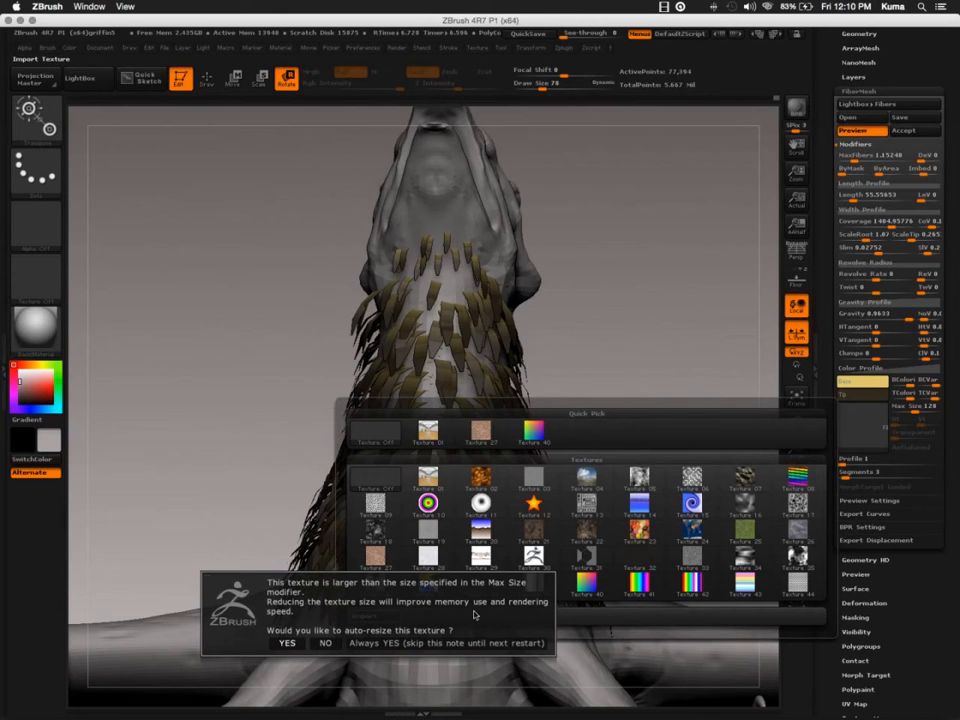
pyautogui.click(288, 643)
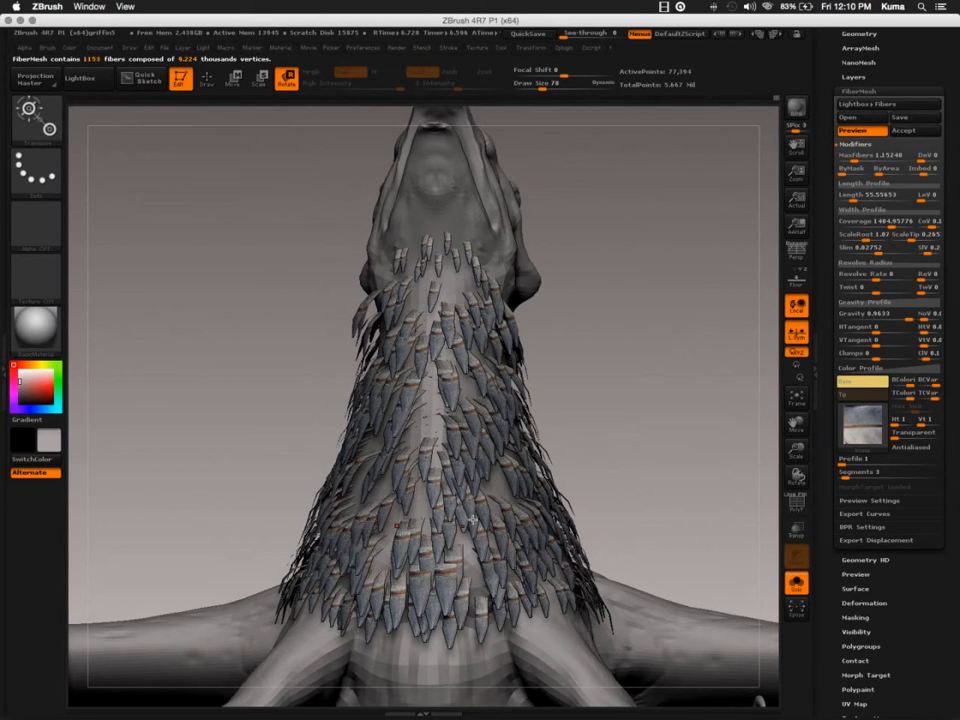
# Import b1feather.jpg from the Desktop into the general texture palette
pyautogui.click(862, 440)
pyautogui.click(478, 48)
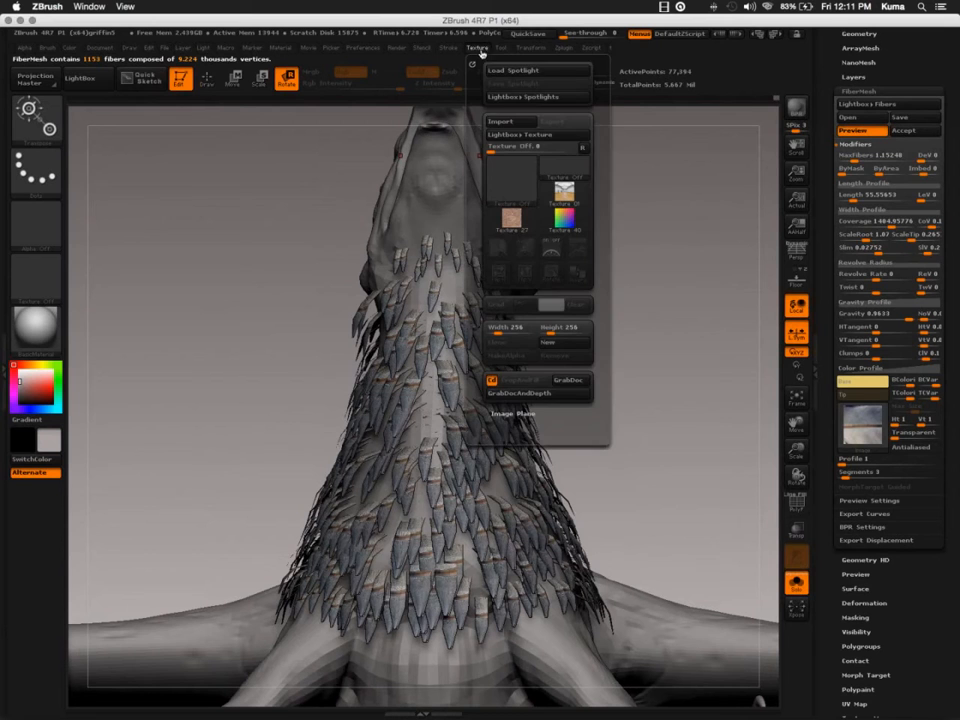
pyautogui.click(503, 123)
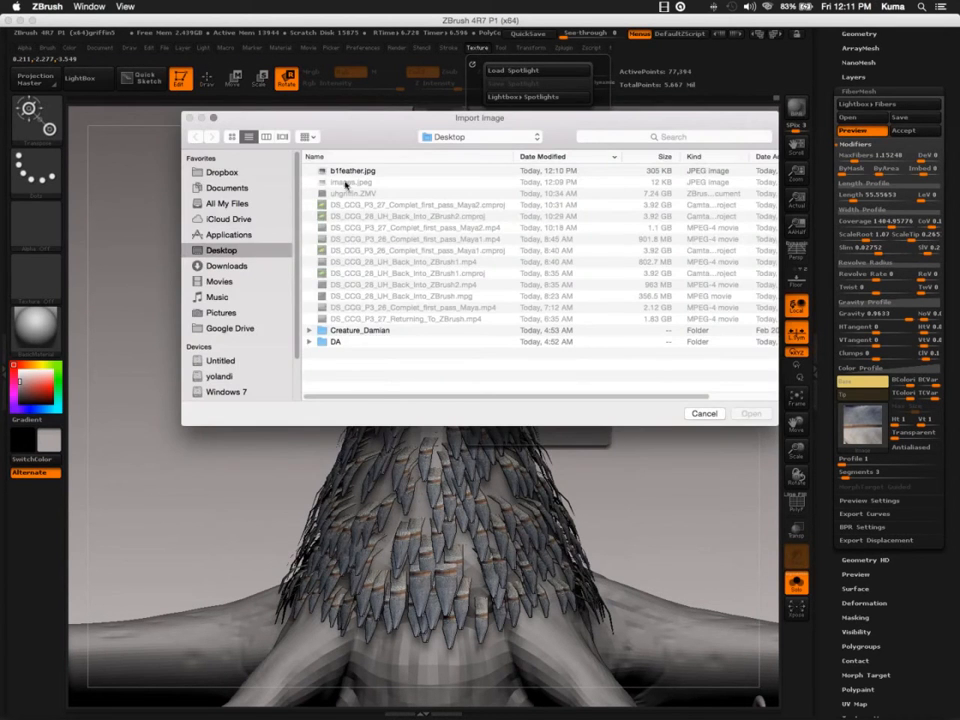
pyautogui.click(346, 171)
pyautogui.doubleClick(346, 174)
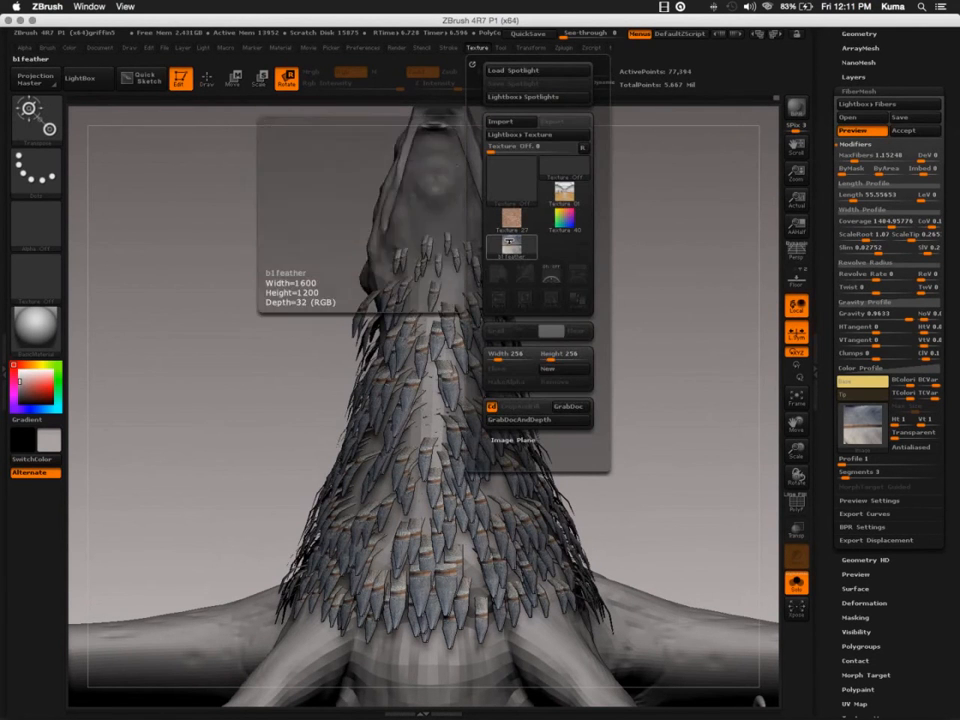
# Rotate the b1feather texture so its quill runs vertically and apply it as the FiberMesh texture, accepting auto-resizing to the Max Size limit
pyautogui.click(511, 243)
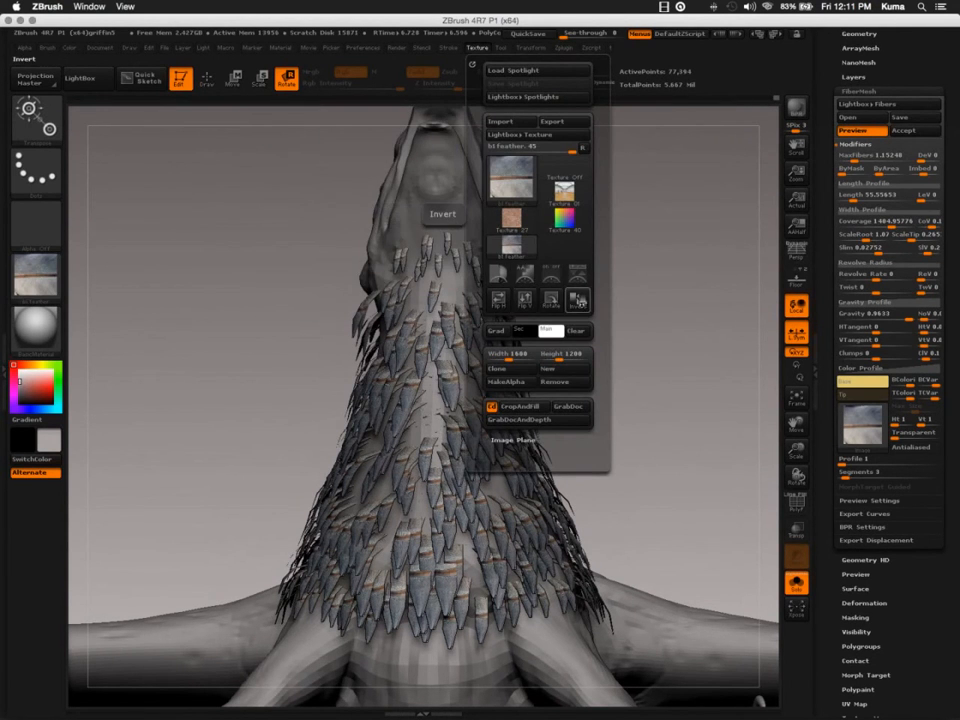
pyautogui.click(550, 299)
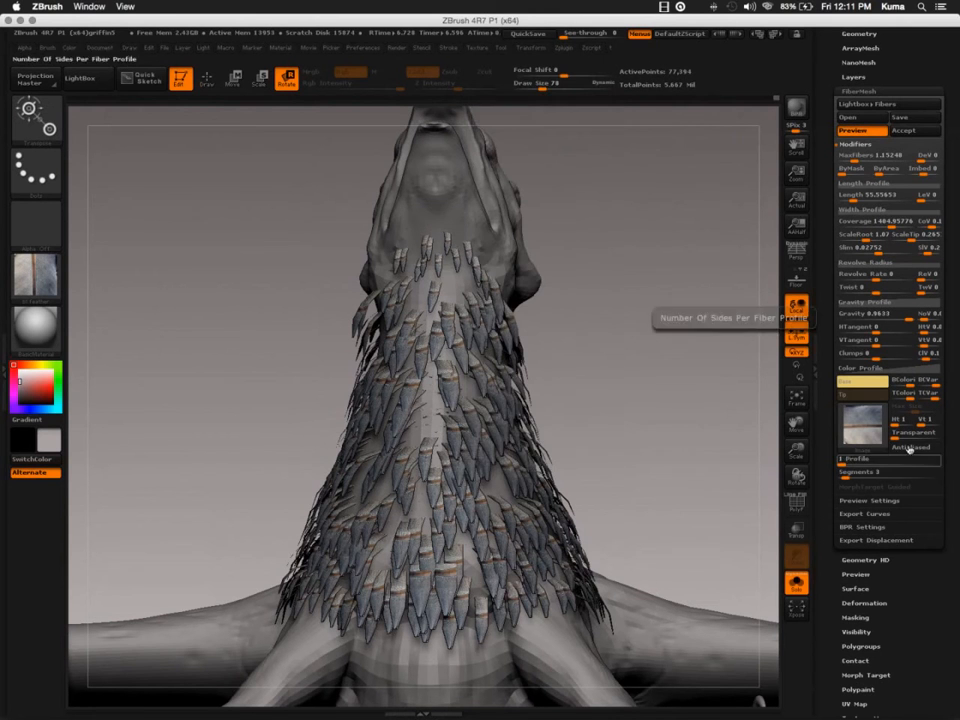
pyautogui.click(851, 420)
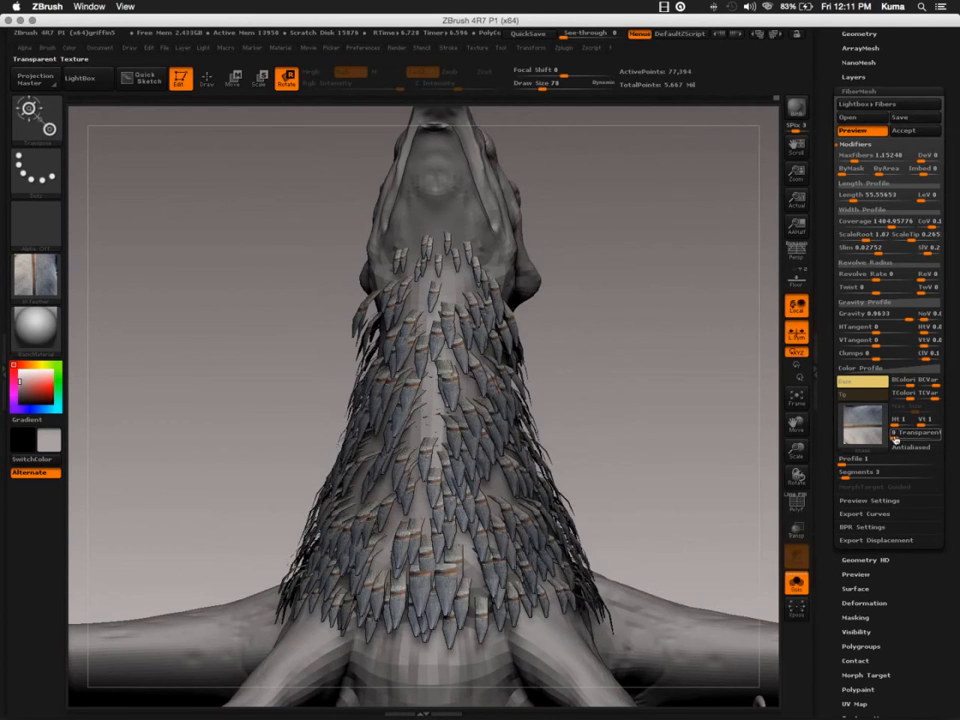
pyautogui.click(853, 420)
pyautogui.click(532, 430)
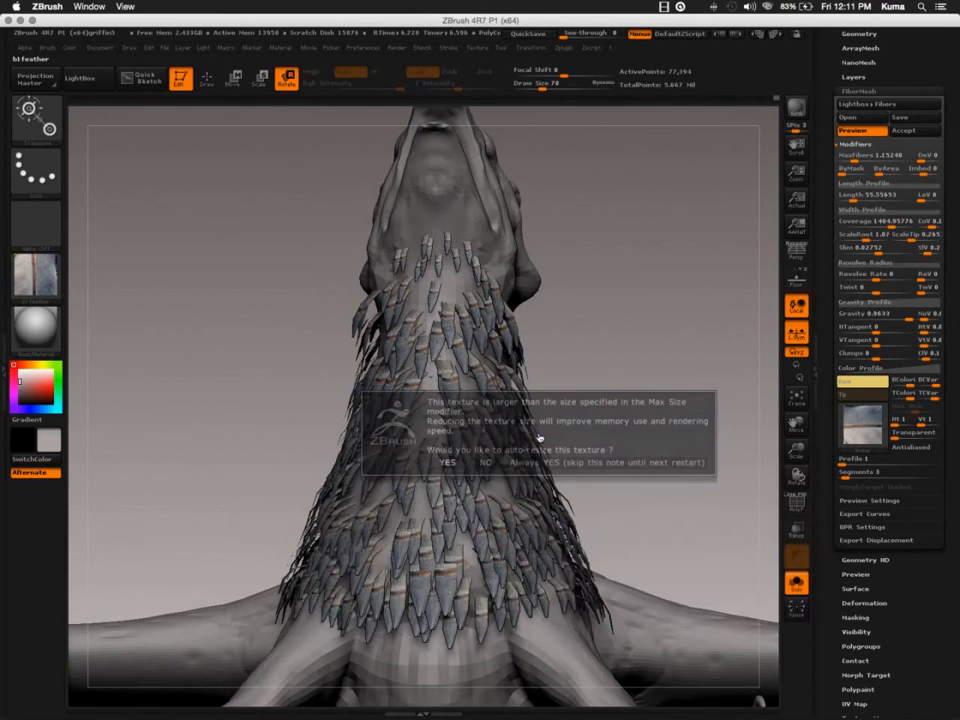
pyautogui.click(447, 463)
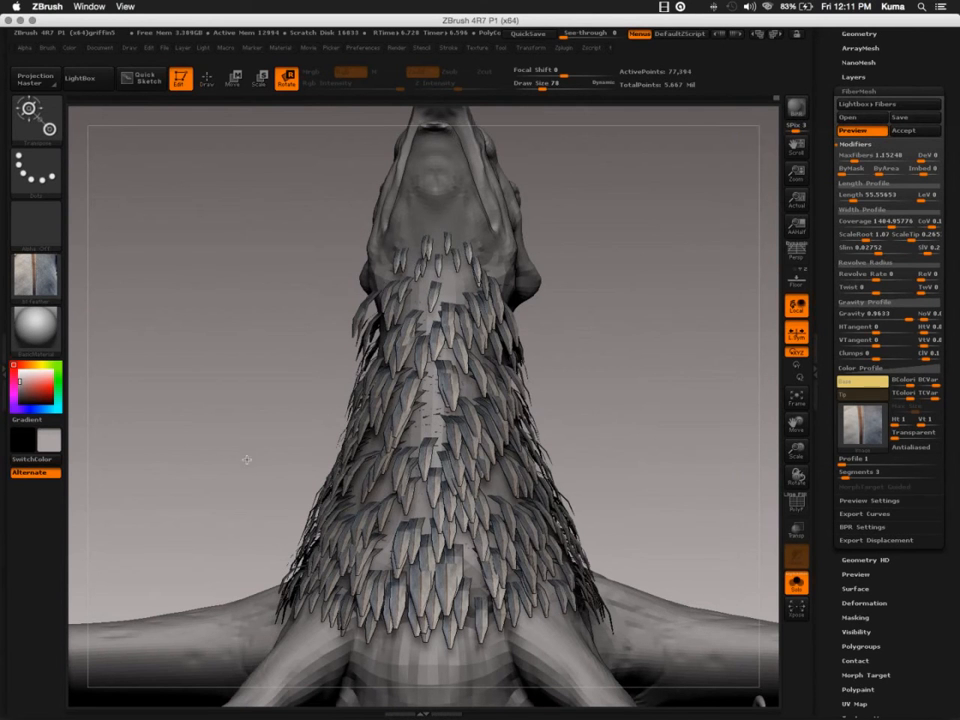
# Switch to Draw mode and accept the previewed neck feathers to generate them as a separate FiberMesh subtool
pyautogui.moveTo(274, 256); pyautogui.dragTo(480, 420)
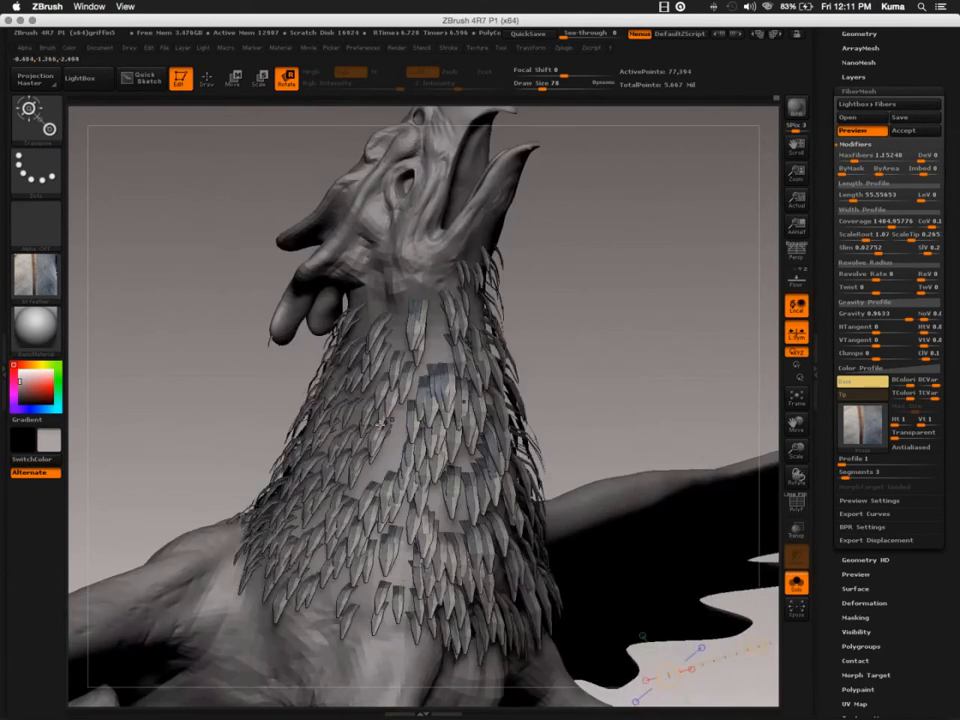
pyautogui.moveTo(266, 347); pyautogui.dragTo(266, 387)
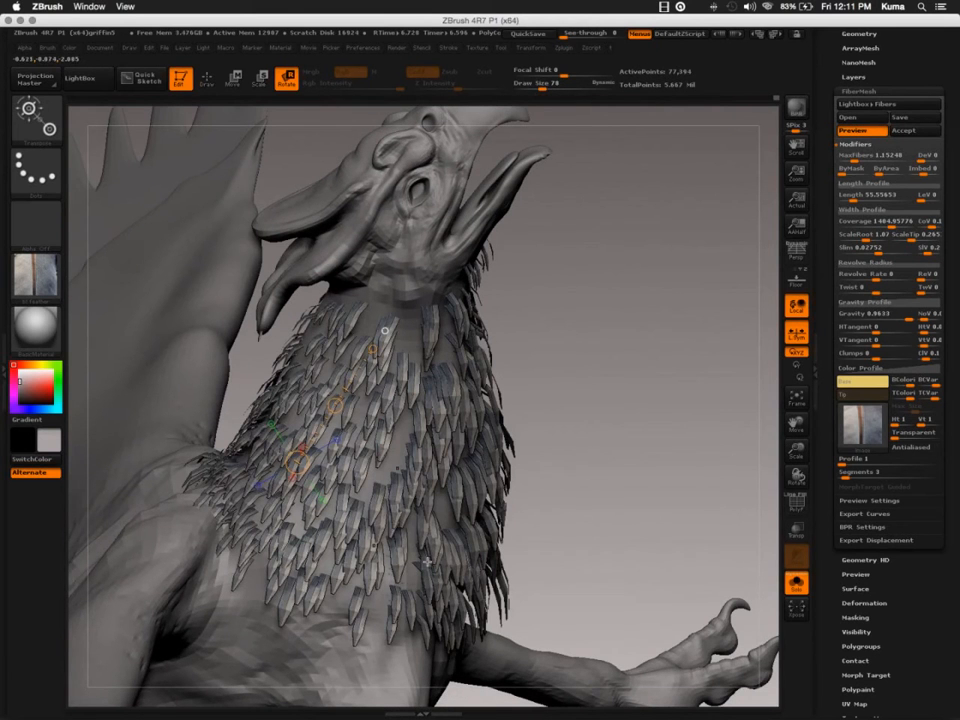
pyautogui.press('q')
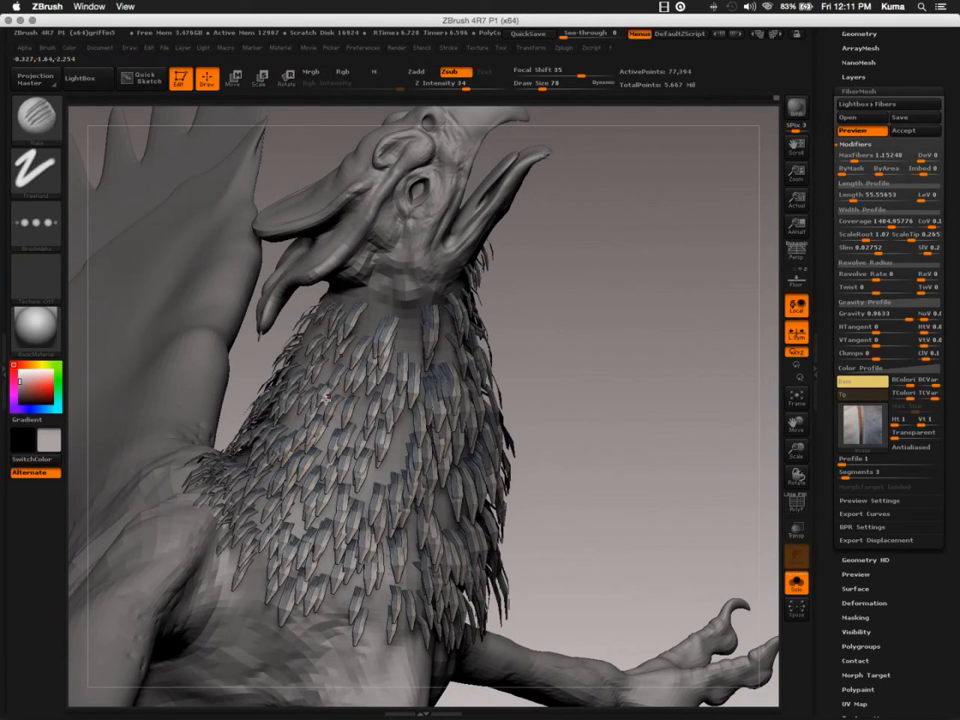
pyautogui.moveTo(600, 495); pyautogui.dragTo(410, 570)
pyautogui.moveTo(133, 697); pyautogui.dragTo(445, 405)
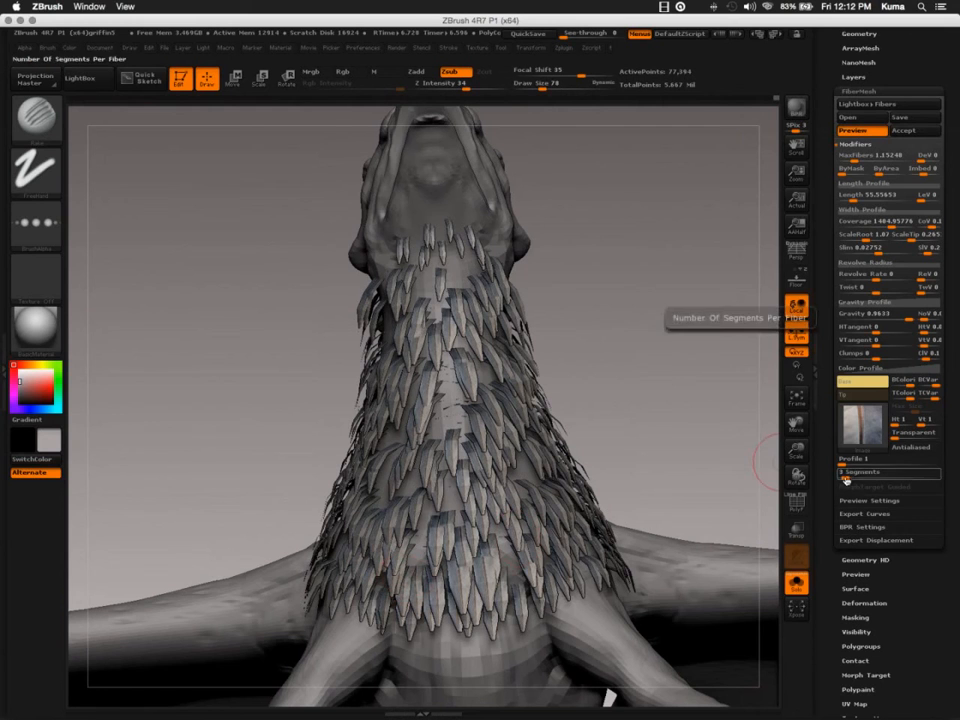
pyautogui.click(904, 132)
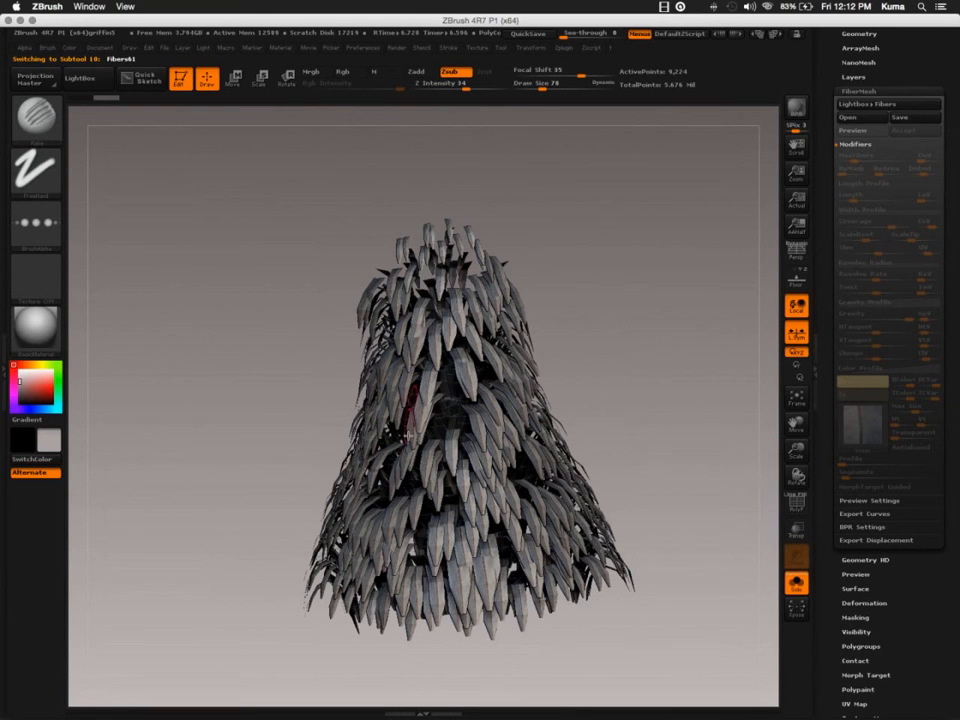
# Examine the isolated feather subtool up close from the front, the sides and through the neck opening
pyautogui.moveTo(424, 526); pyautogui.dragTo(268, 285)
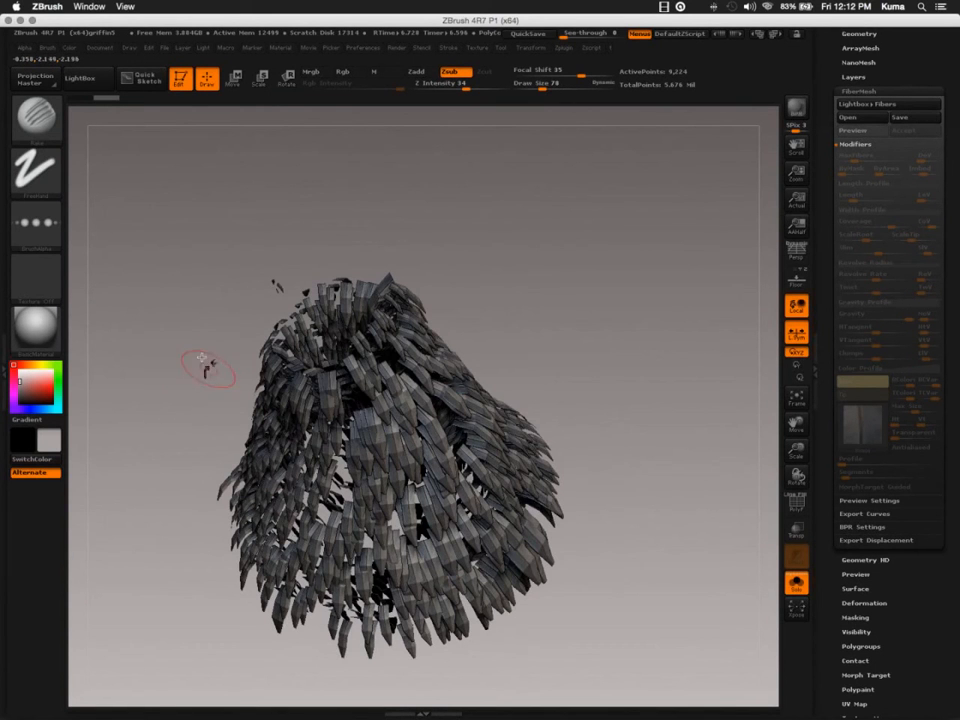
pyautogui.keyDown('alt'); pyautogui.moveTo(204, 372); pyautogui.dragTo(255, 435); pyautogui.keyUp('alt')
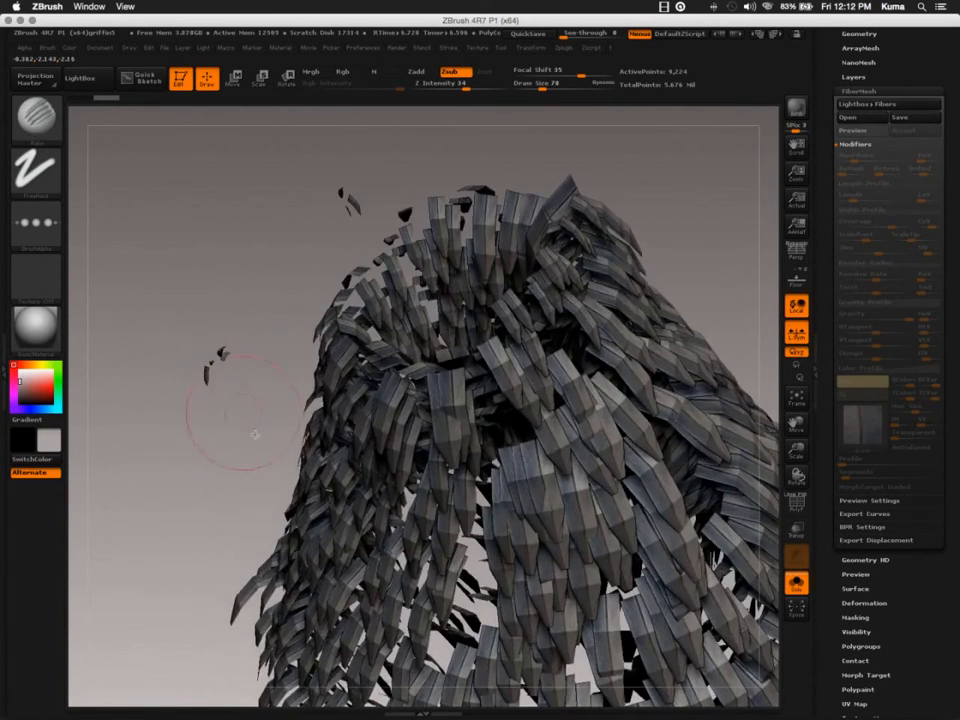
pyautogui.keyDown('alt'); pyautogui.moveTo(299, 479); pyautogui.dragTo(416, 515); pyautogui.keyUp('alt')
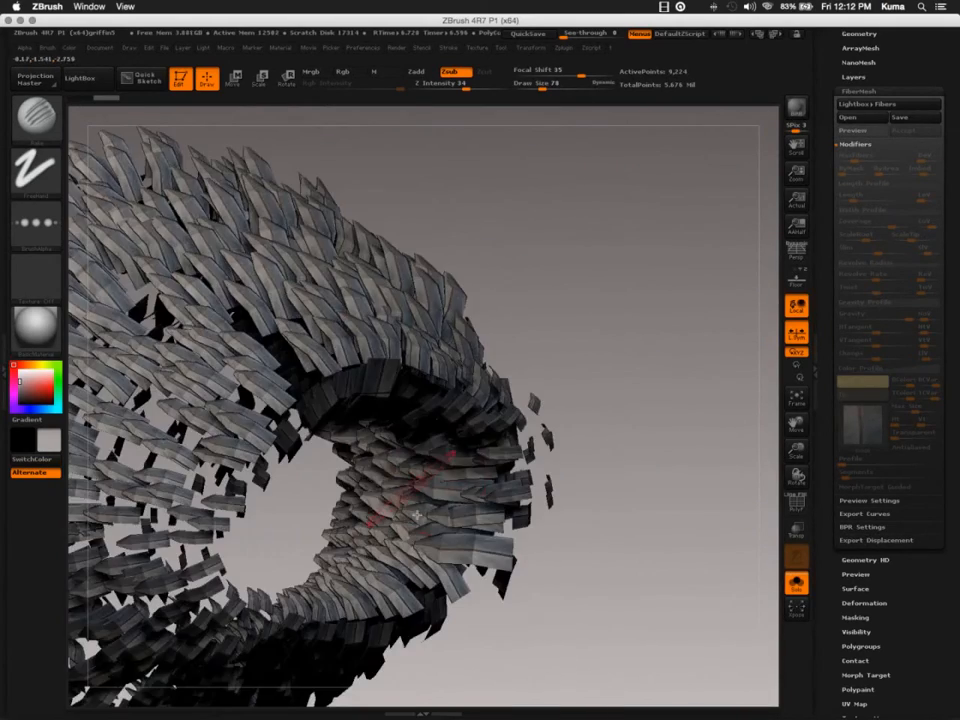
pyautogui.moveTo(320, 555); pyautogui.dragTo(390, 577)
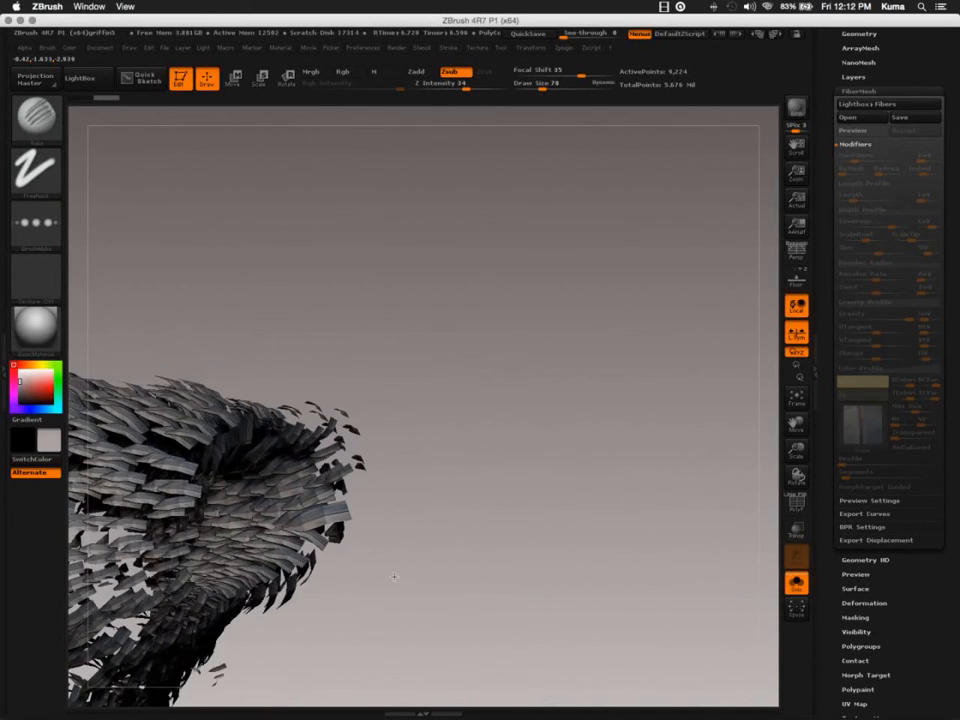
pyautogui.moveTo(325, 575); pyautogui.dragTo(437, 342)
pyautogui.moveTo(383, 382); pyautogui.dragTo(375, 468)
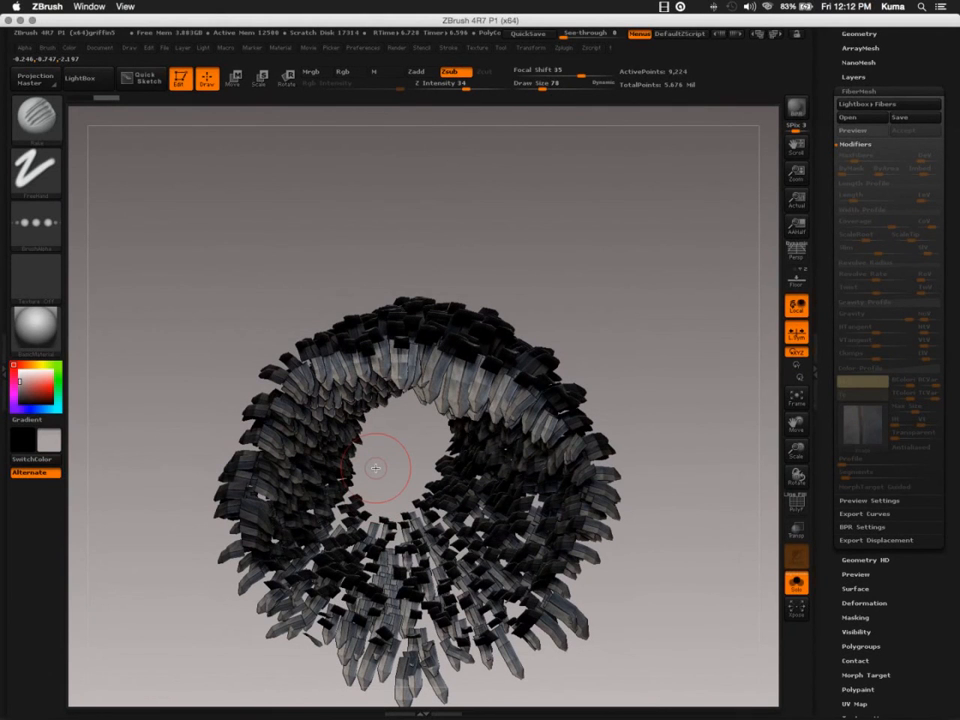